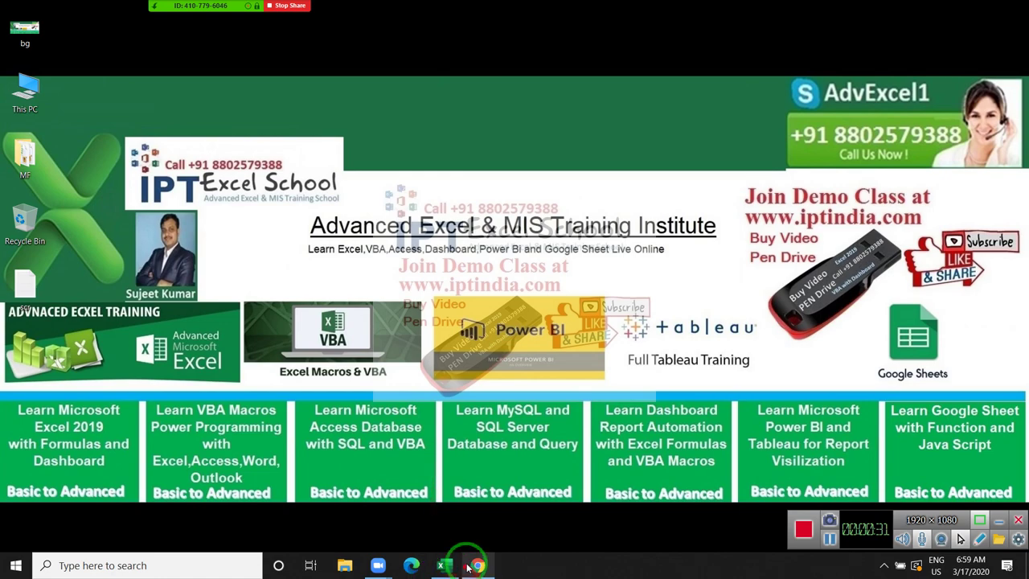
Return to the worksheet and enter 20 in B3 and 30 in C3
left_click(440, 565)
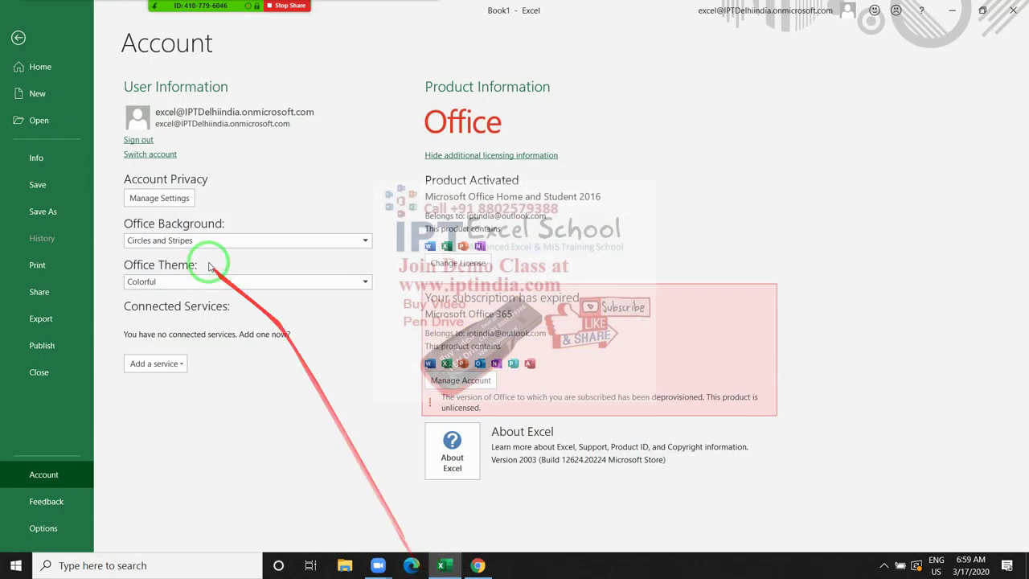
left_click(19, 39)
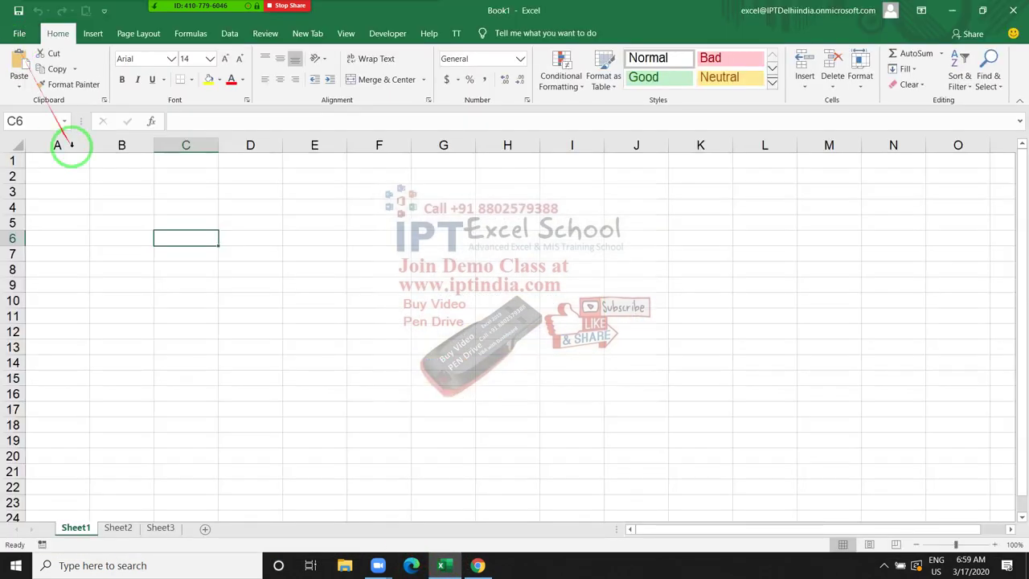
left_click(136, 193)
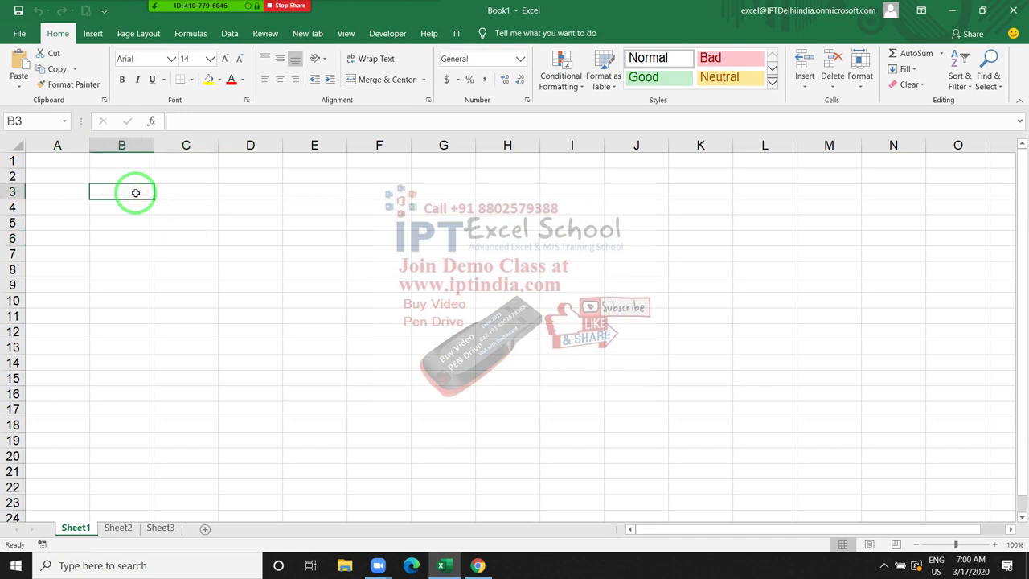
type("20")
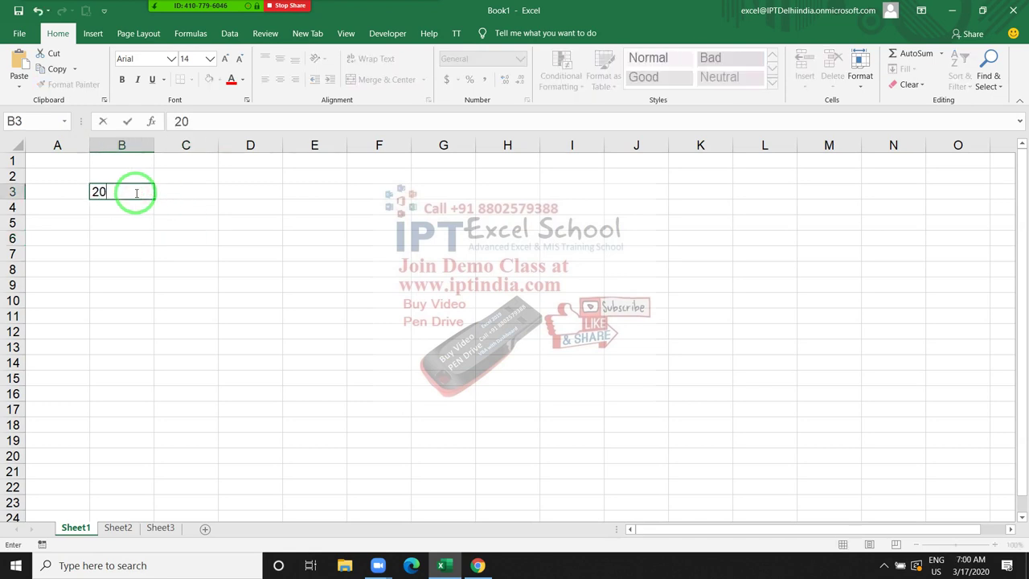
key("Tab")
type("30")
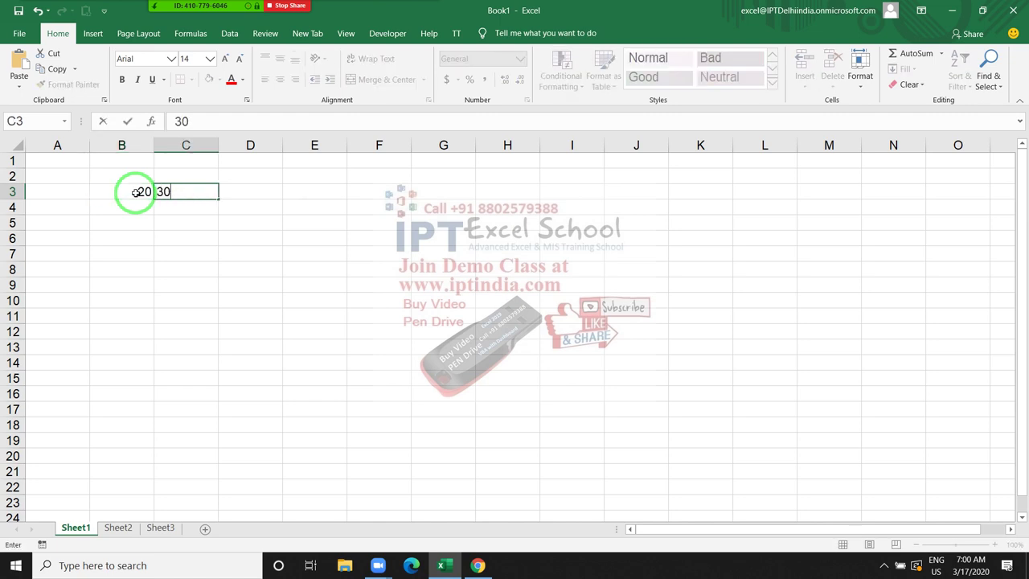
key("Tab")
Enter =SUM(B3:C3) in D3, showing 50
type("=s")
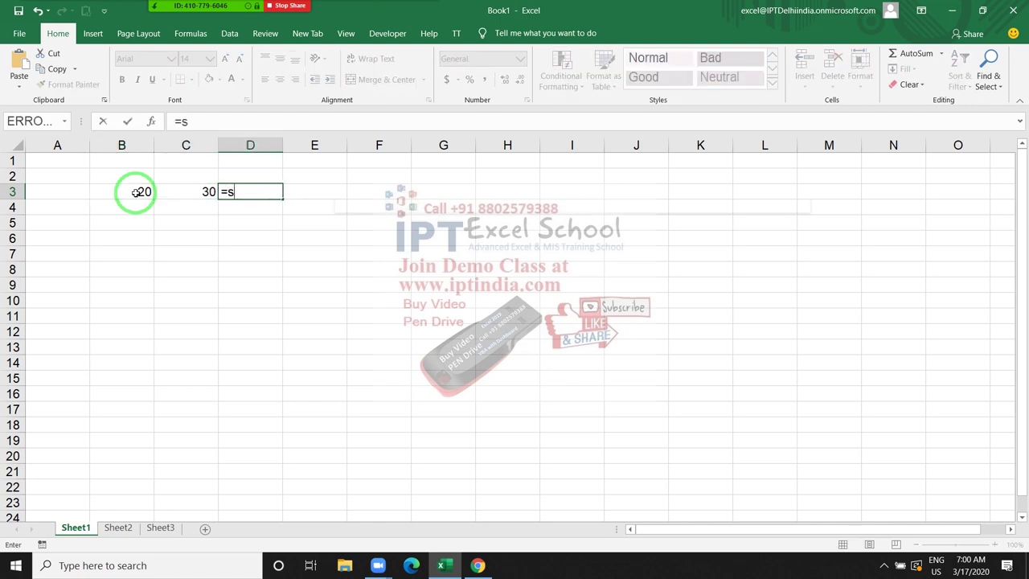
type("um")
key("Tab")
key("Left")
key("shift+Left")
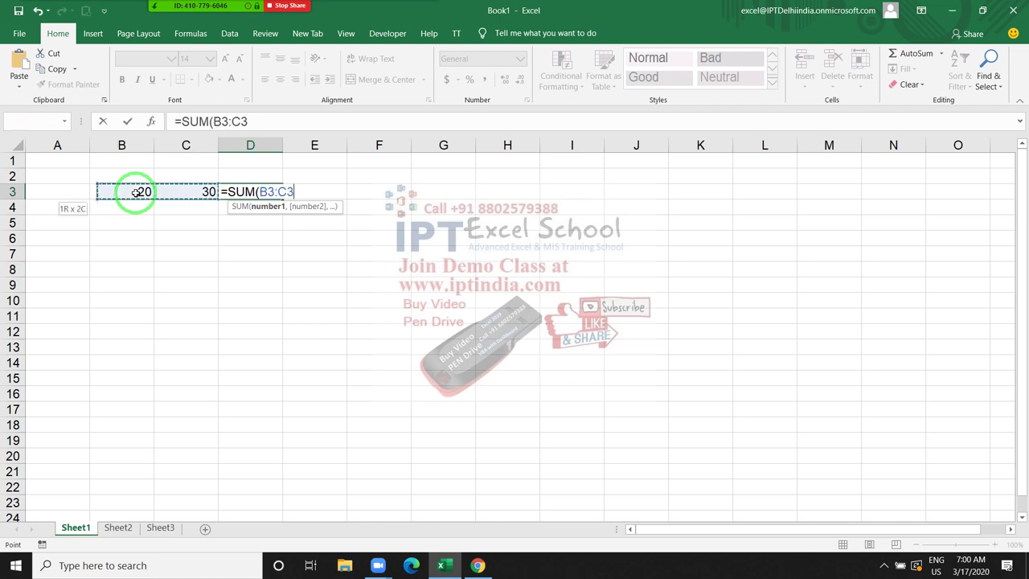
key("Return")
Enter =B3+C3 in D4 so it also returns 50
type("=")
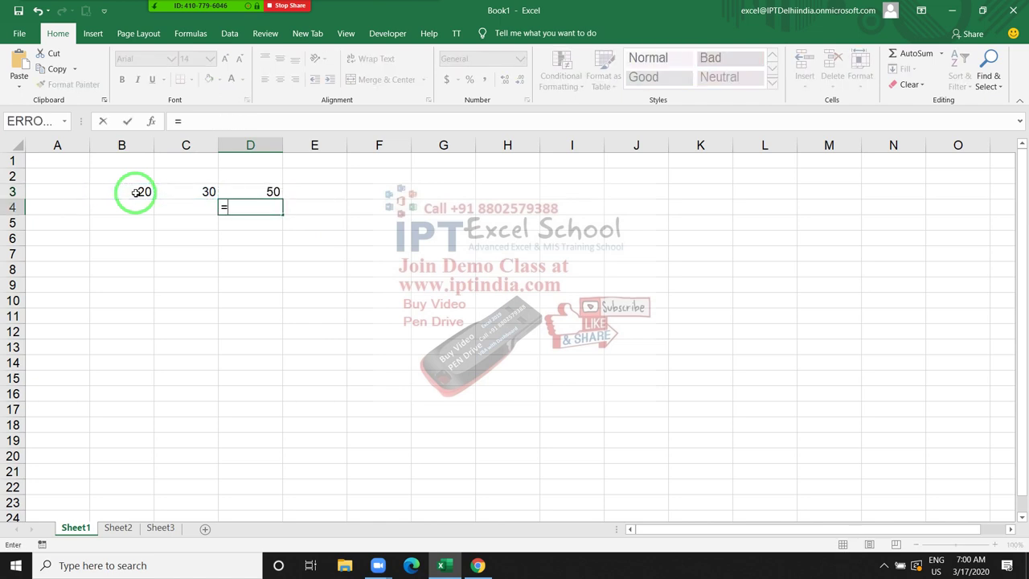
key("Up")
key("Left")
key("Left")
type("+")
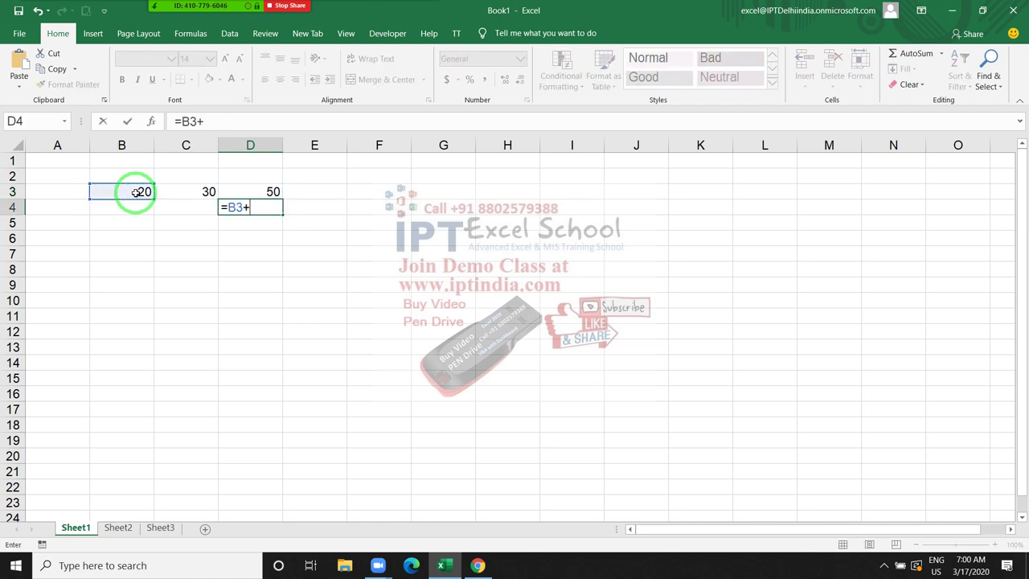
key("Left")
key("Up")
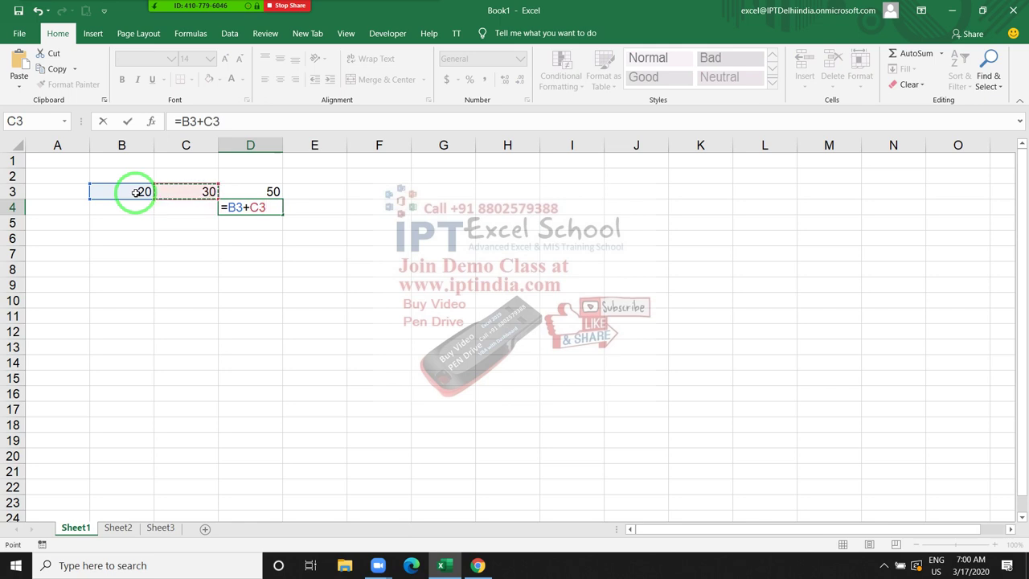
key("Return")
key("Up")
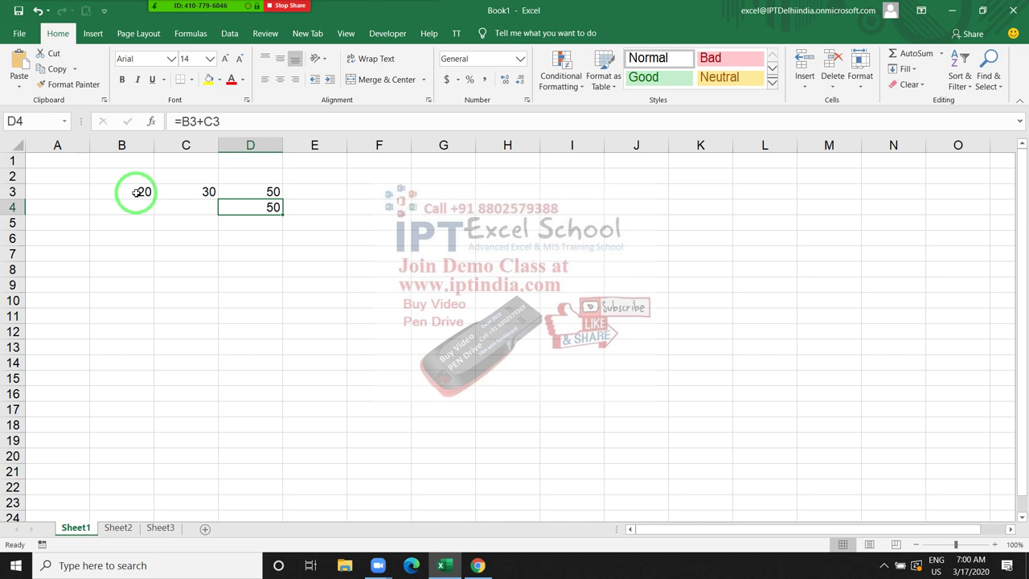
key("Up")
key("Down")
key("Up")
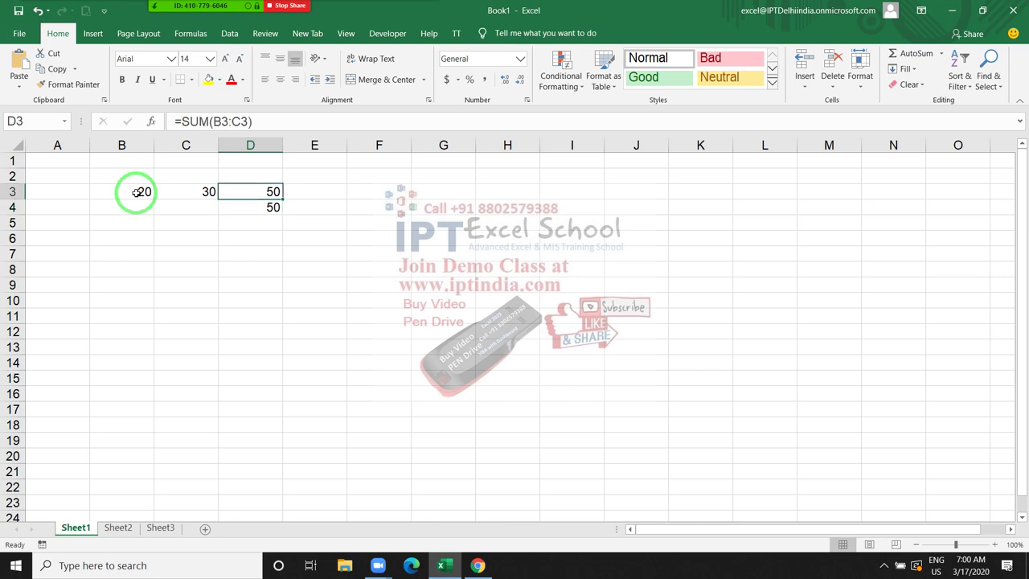
key("F2")
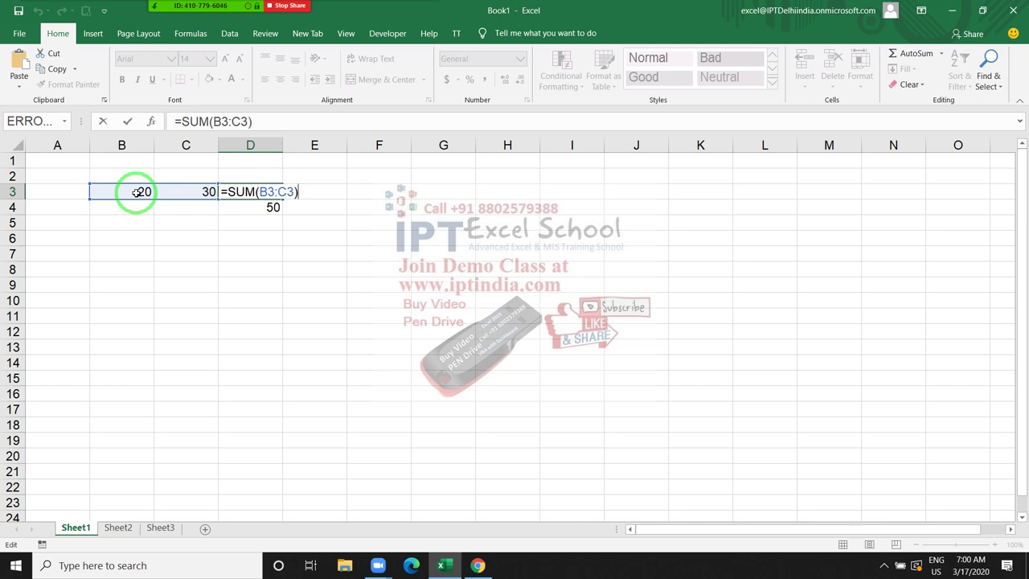
key("Return")
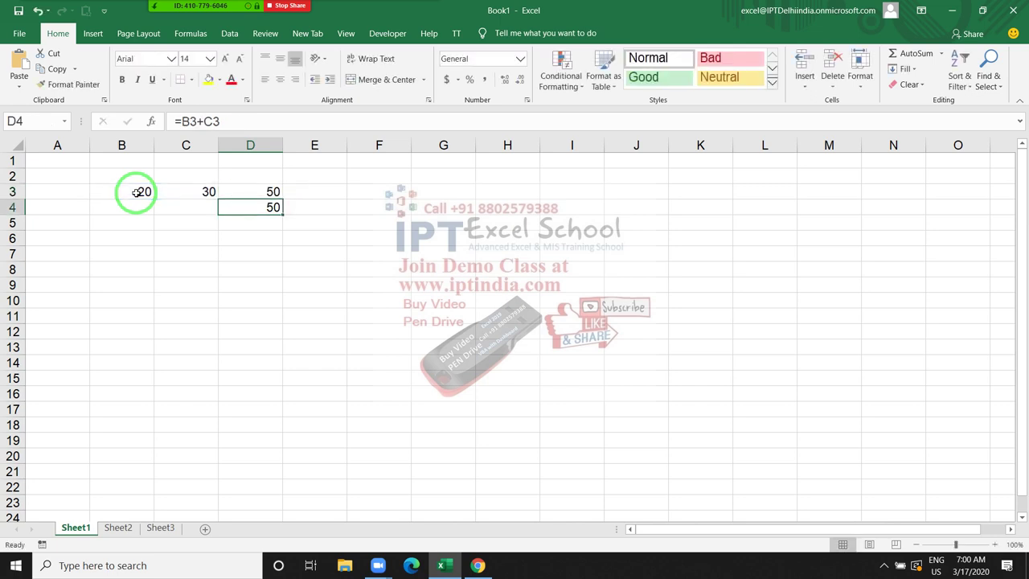
key("F2")
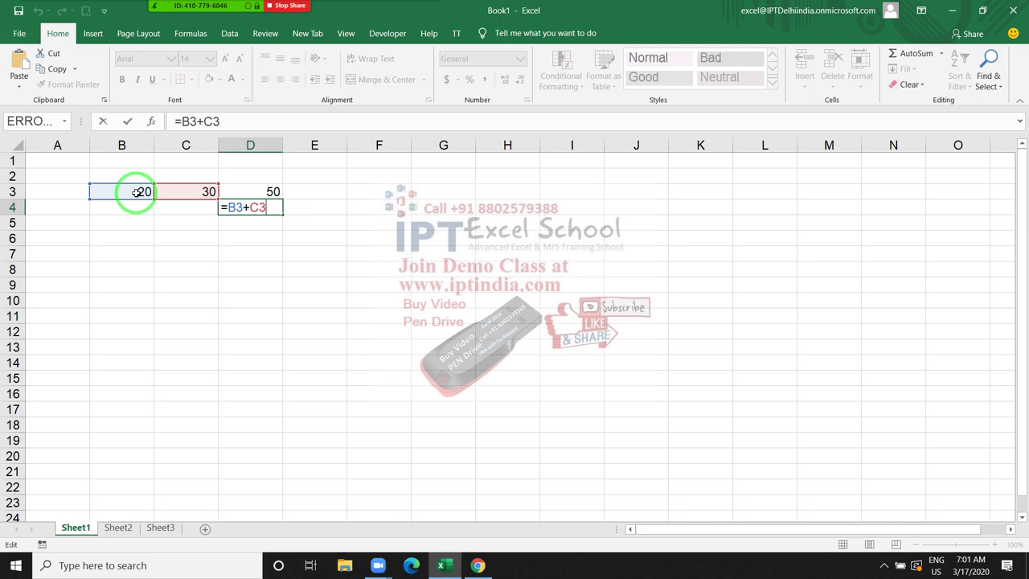
key("Return")
key("Up")
key("Up")
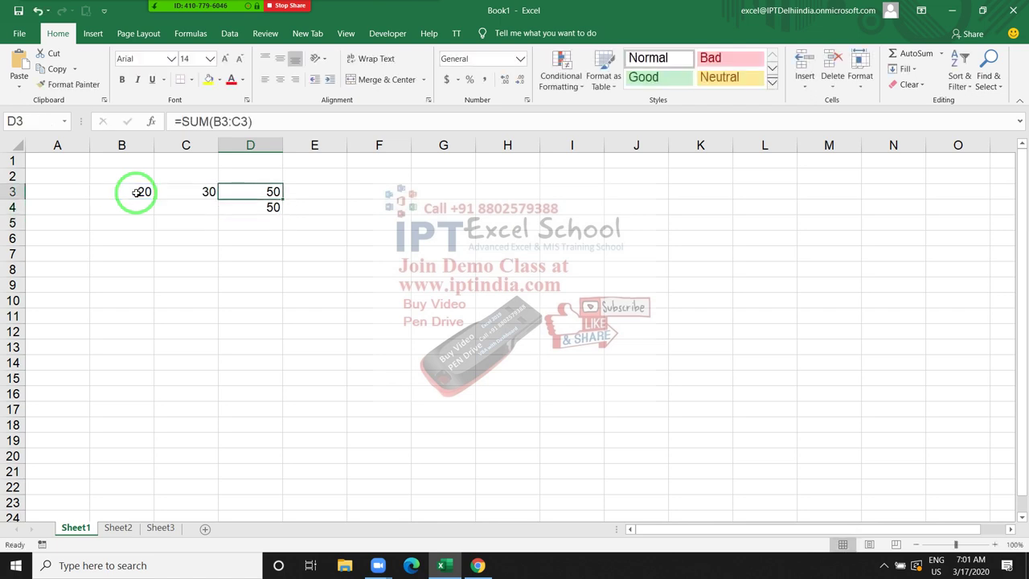
key("F2")
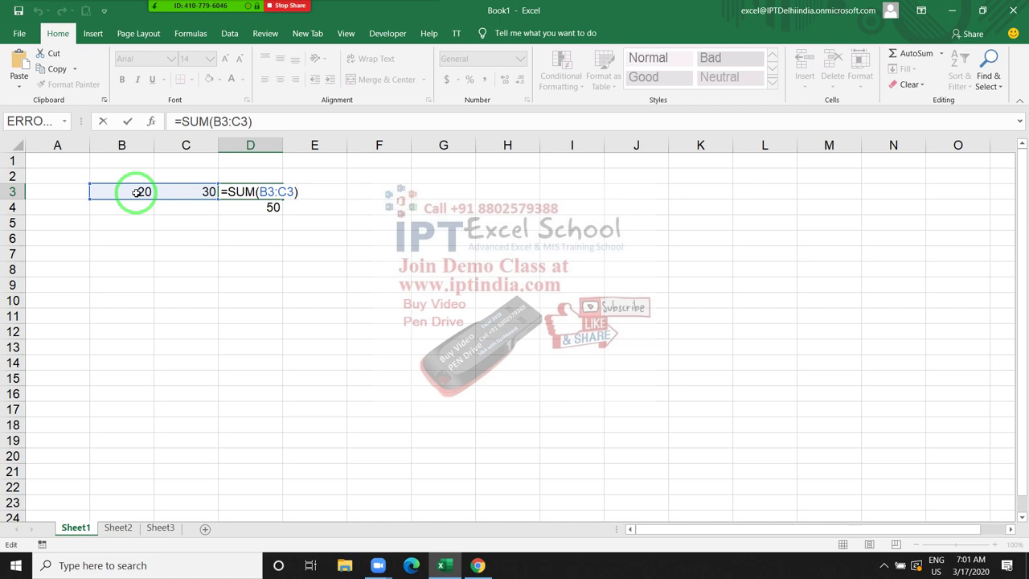
key("Return")
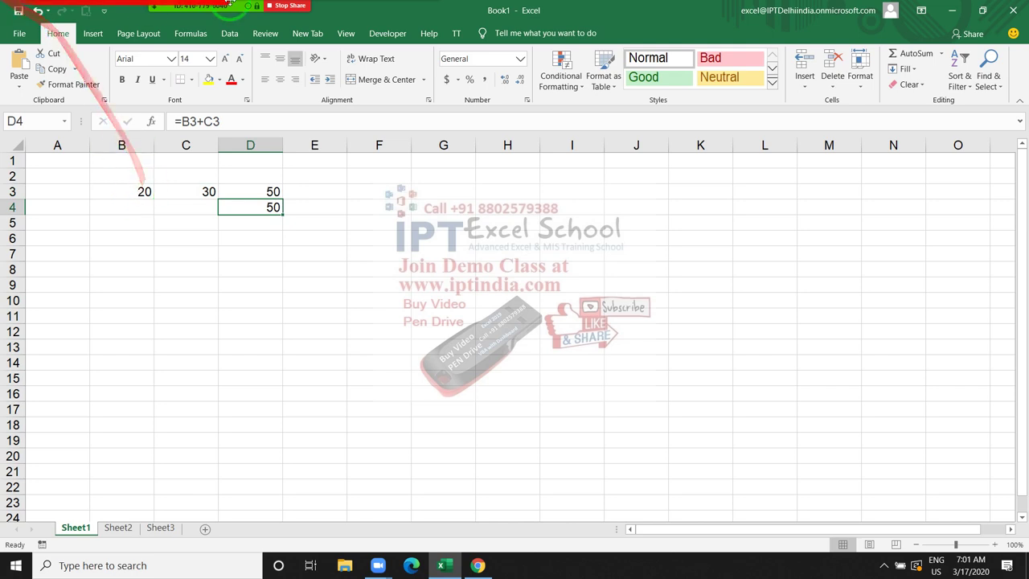
Type the headings Q1 in A6 and Q2 in B6
mouse_move(241, 8)
left_click(72, 239)
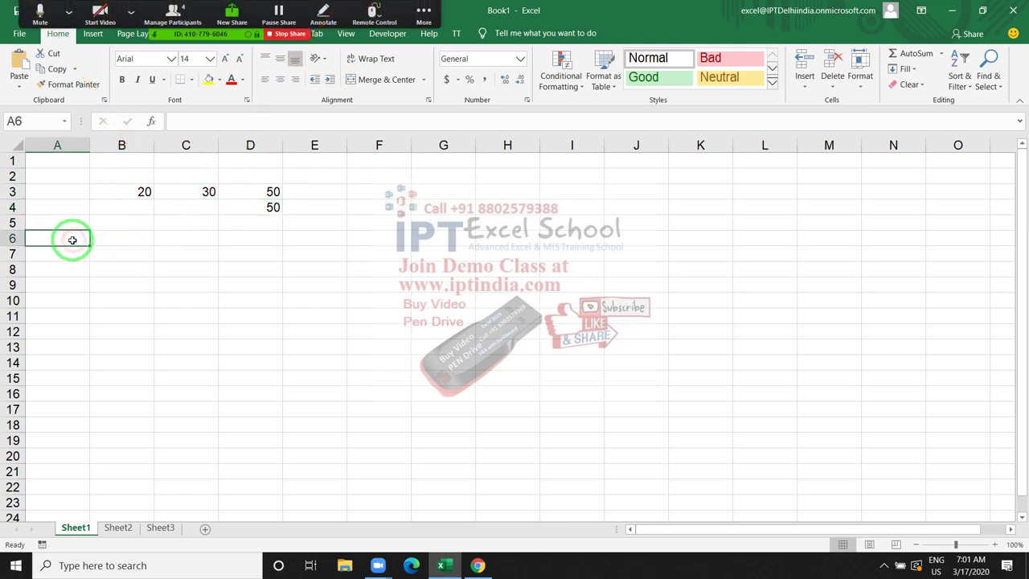
type("Q")
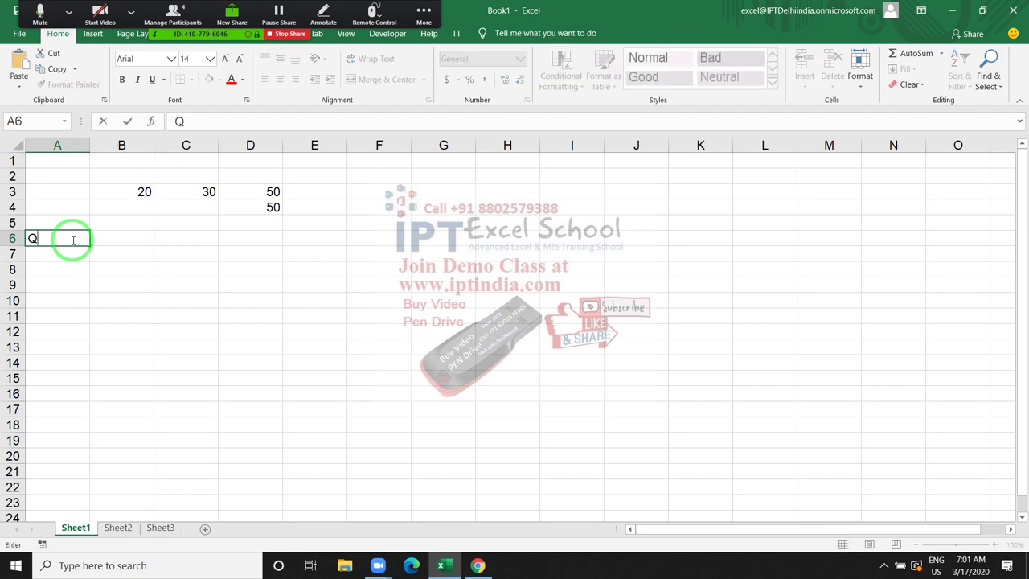
type("1")
key("Tab")
type("Q")
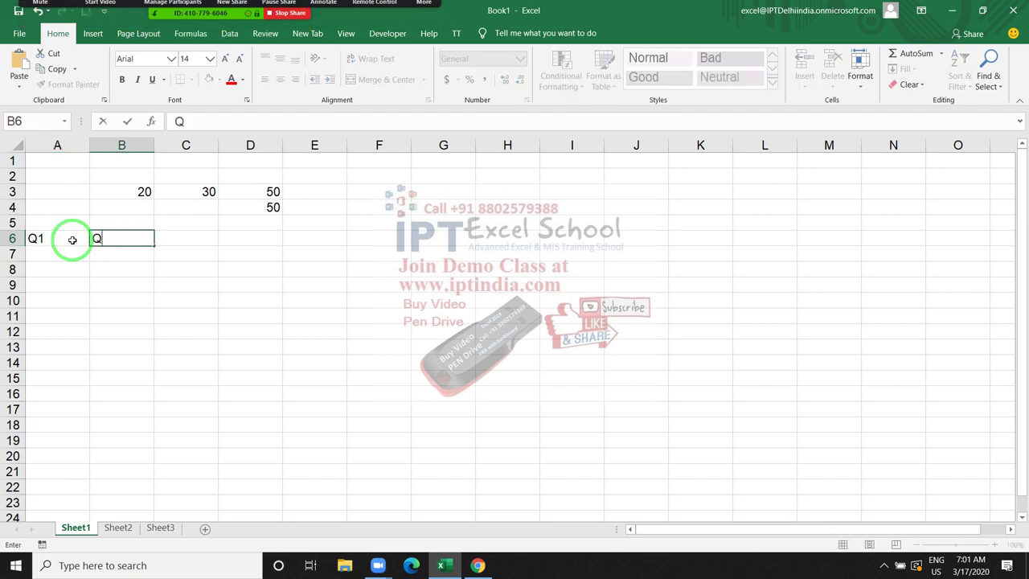
type("2")
key("Return")
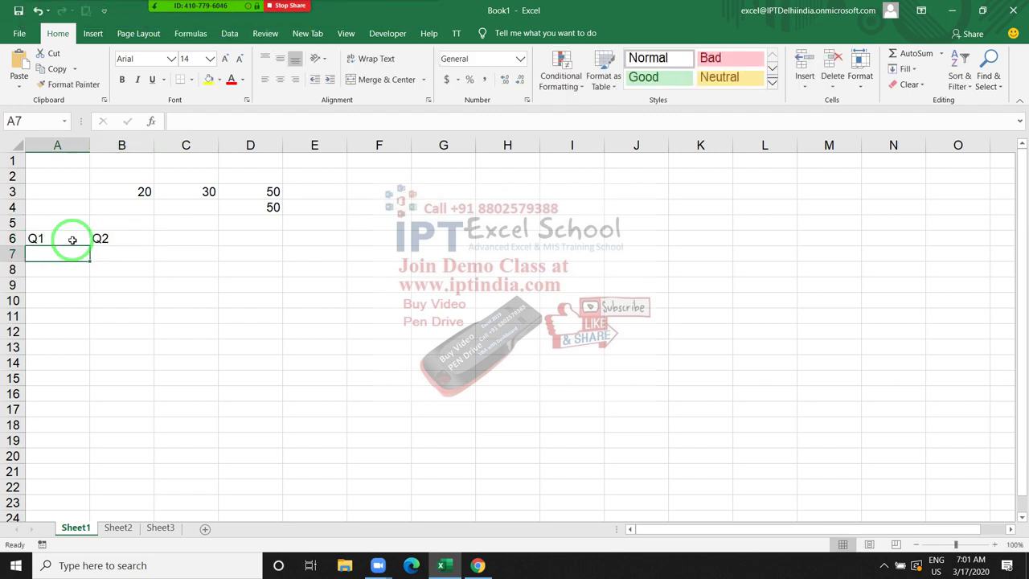
Enter 50 in A7 and 30 in B7, then add the Gr heading in C6
type("50")
key("Tab")
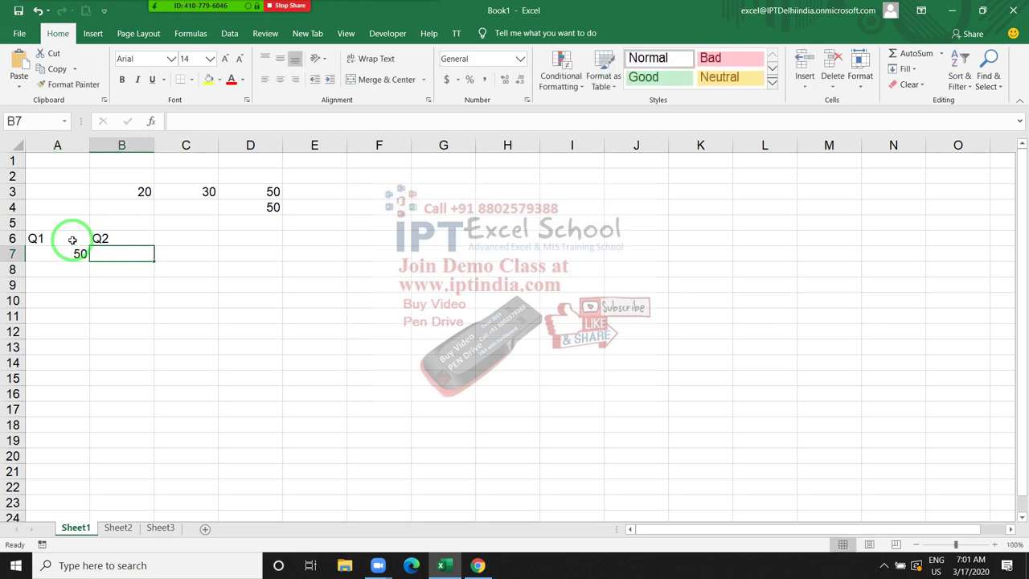
type("30")
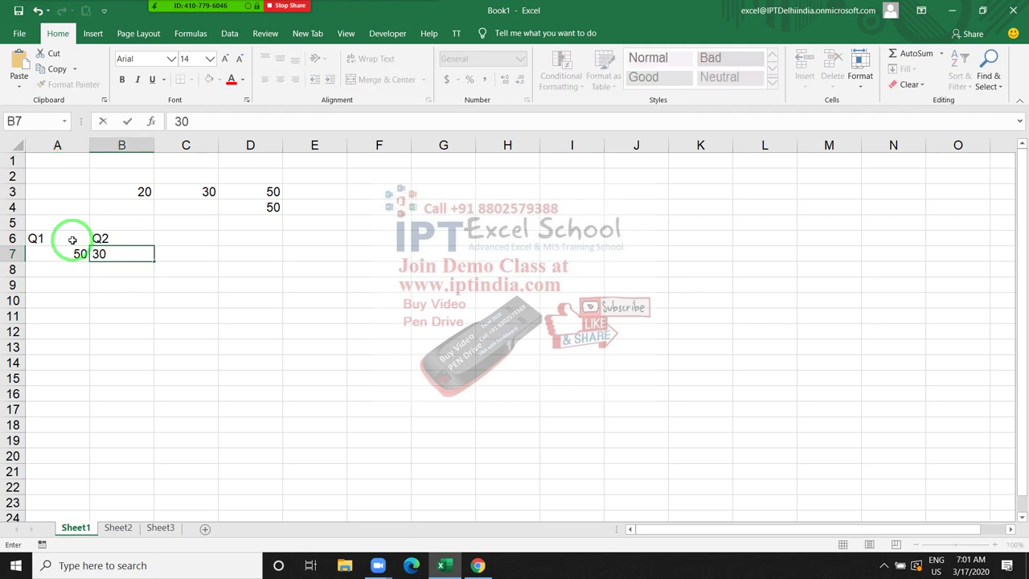
key("Return")
key("Up")
key("Up")
key("Right")
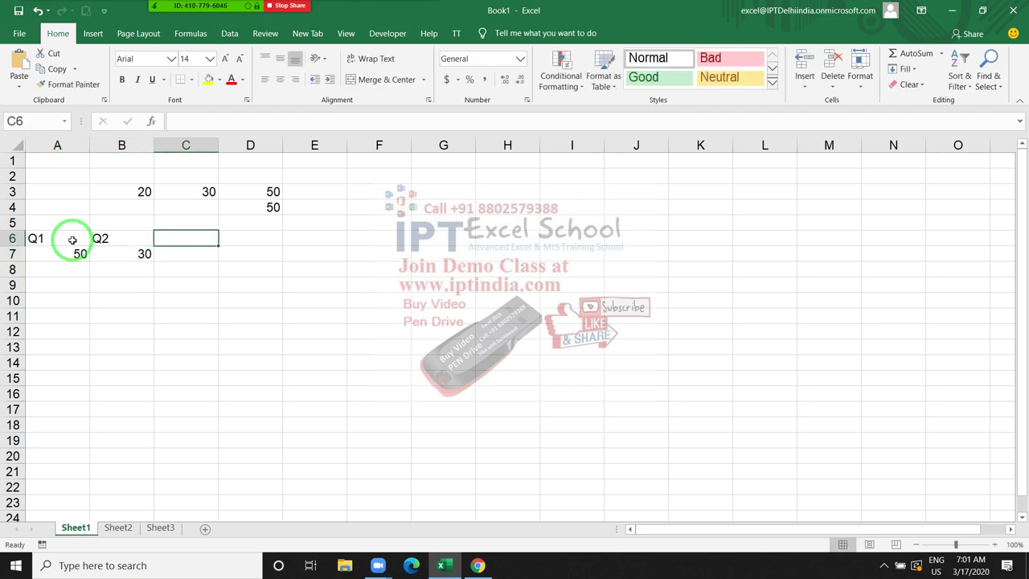
type("Gr")
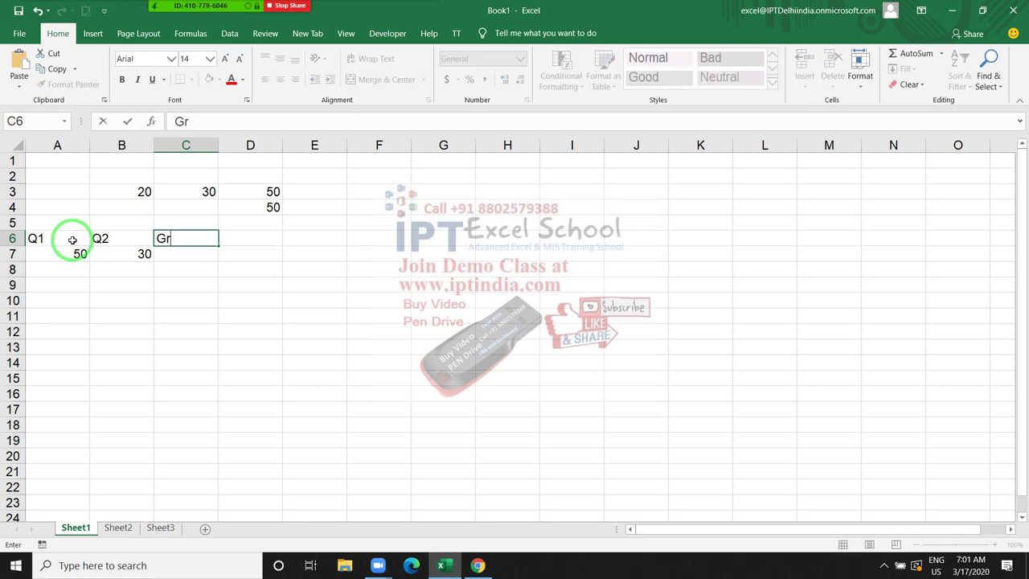
key("Return")
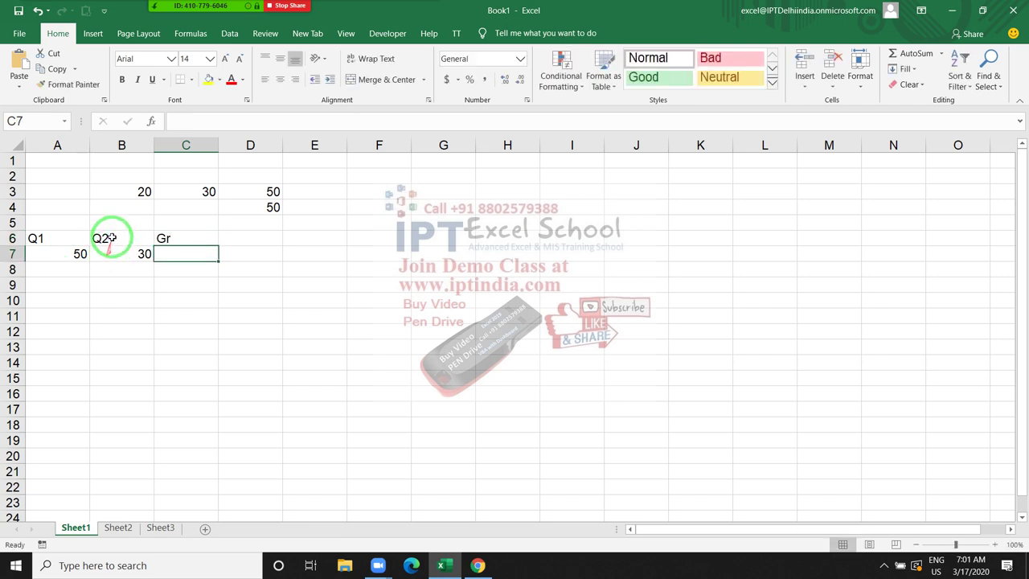
Circle the logo area in Zoom ink over the shared sheet, then close the annotation toolbar
mouse_move(277, 8)
left_click(423, 12)
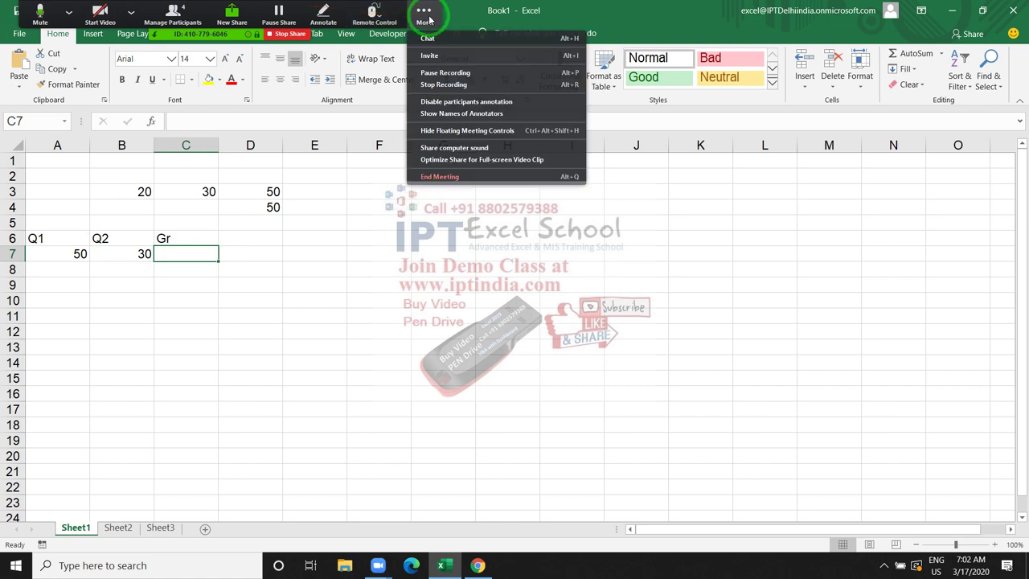
left_click(423, 12)
left_click(325, 12)
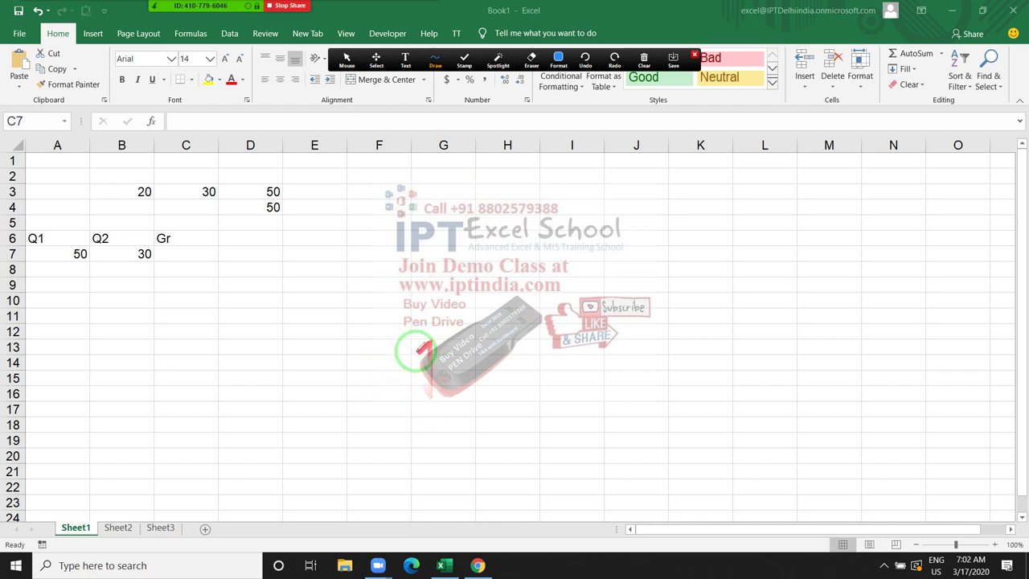
mouse_move(434, 225)
left_mouse_down()
mouse_move(511, 251)
mouse_move(605, 211)
mouse_move(557, 309)
mouse_move(604, 286)
mouse_move(628, 323)
left_mouse_up()
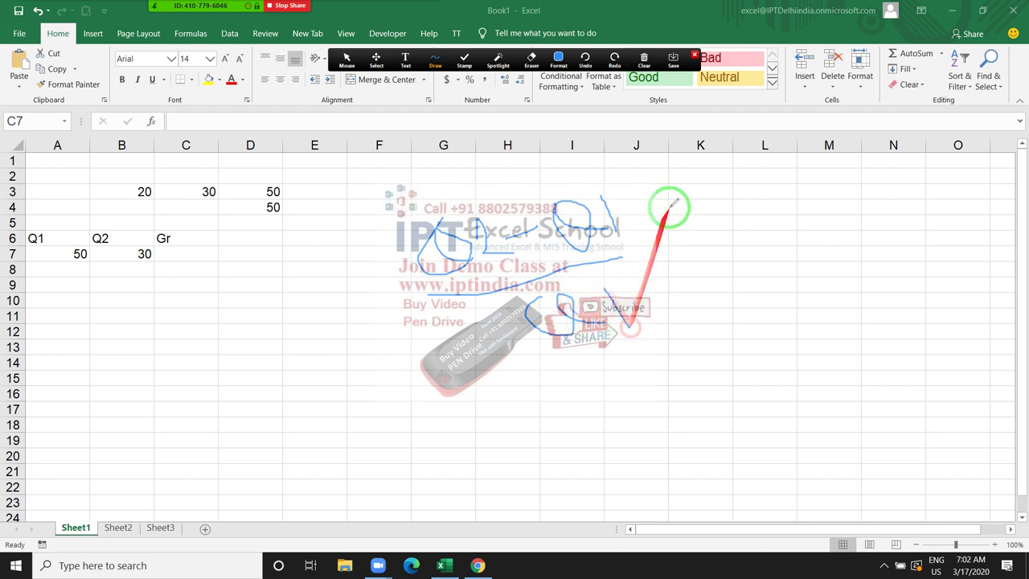
left_click(693, 56)
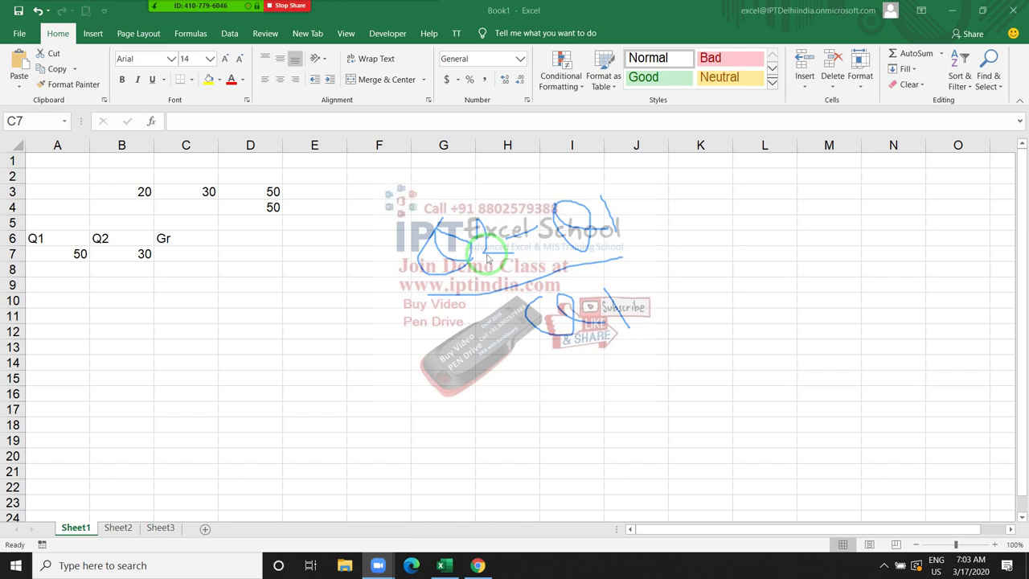
Build =B7-A7/B7 in C7 by pointing at the Q2 and Q1 cells
left_click(169, 256)
type("=")
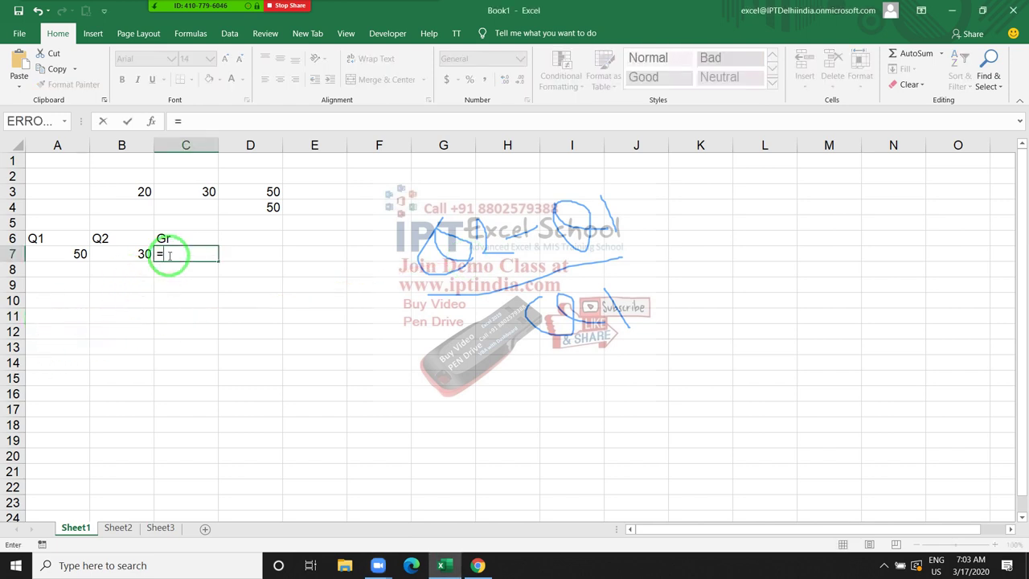
key("Left")
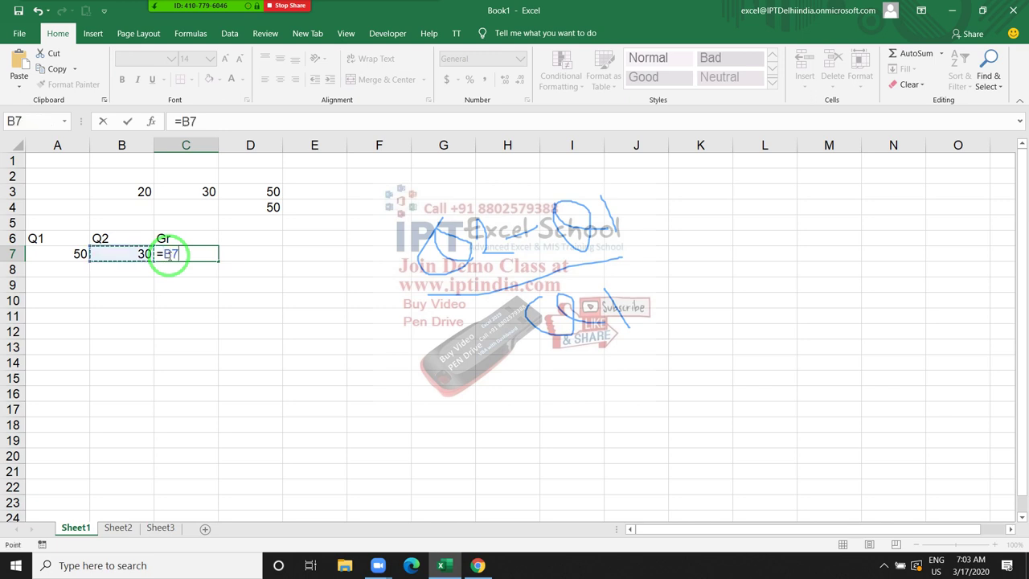
type("-")
key("Left")
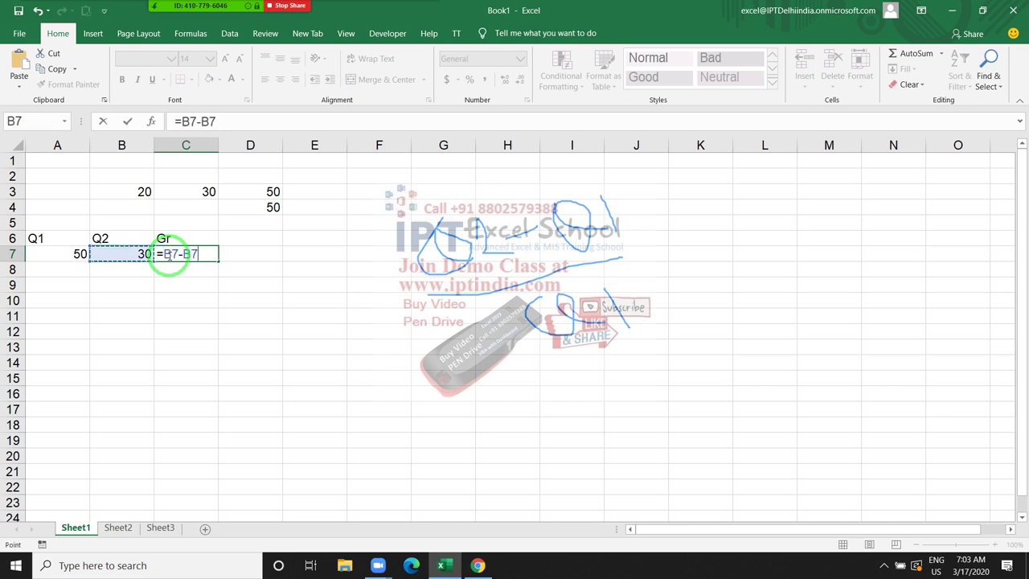
key("Left")
type("/")
key("Left")
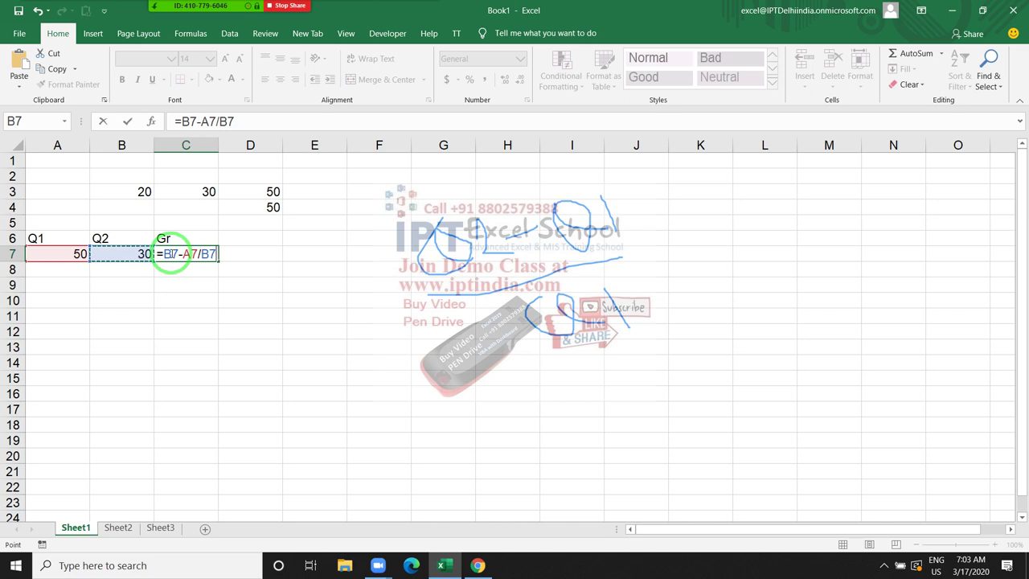
Correct the formula to =(B7-A7)/B7 in the formula bar, giving -0.66667
left_click(189, 124)
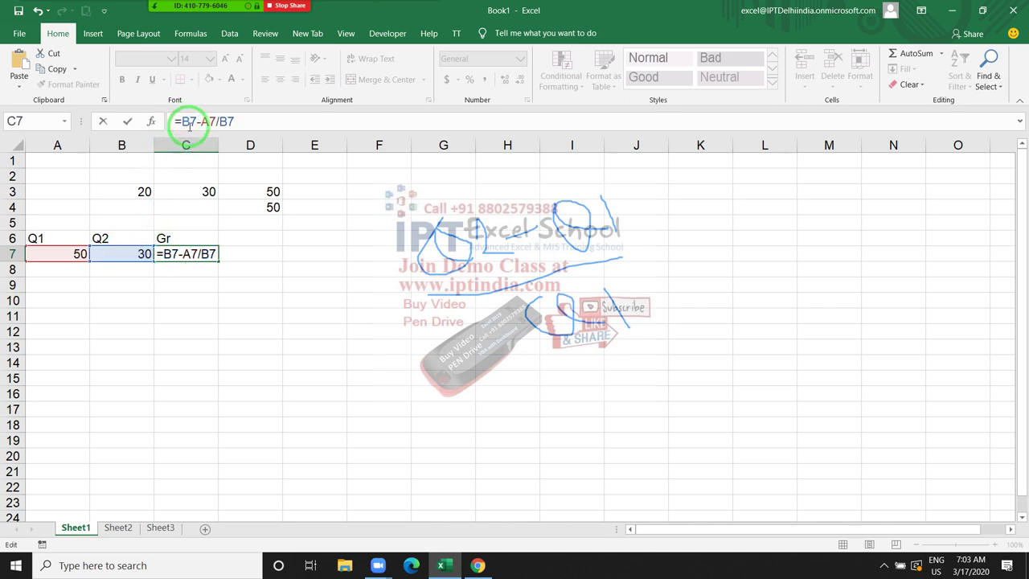
type("*")
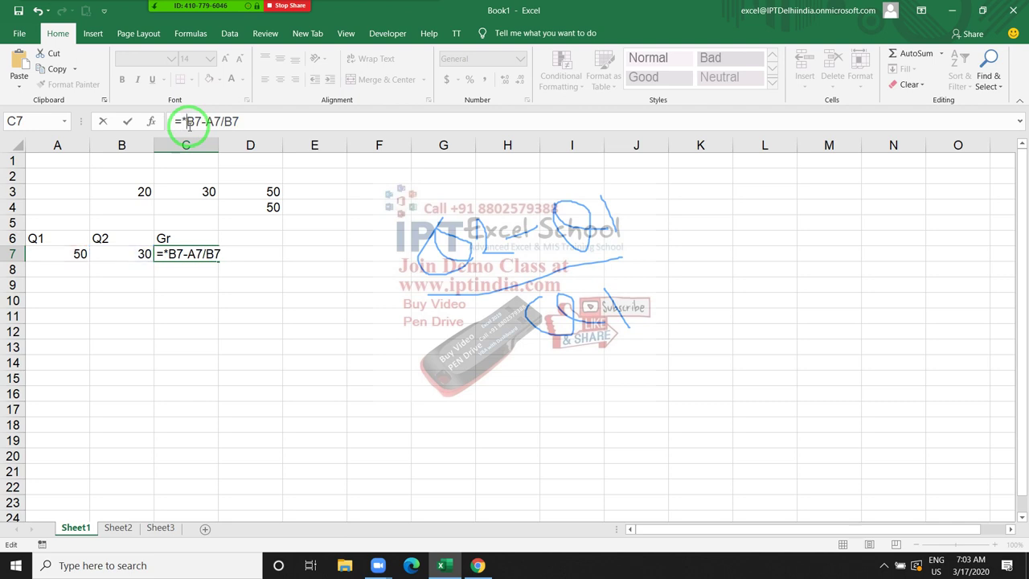
key("BackSpace")
type("(")
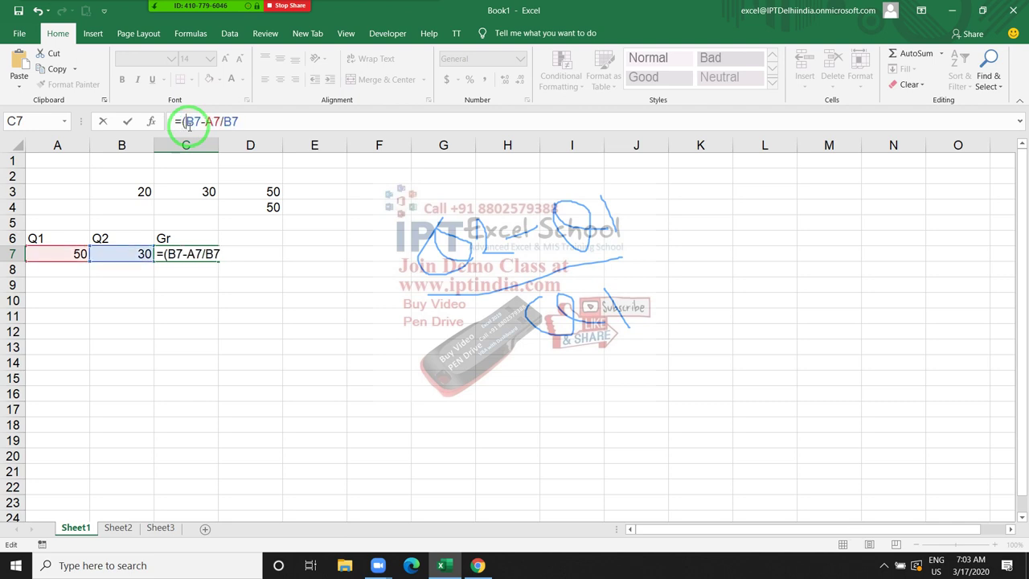
key("Right")
key("Right")
key("Right")
key("Right")
key("Right")
type(")")
key("Return")
key("Up")
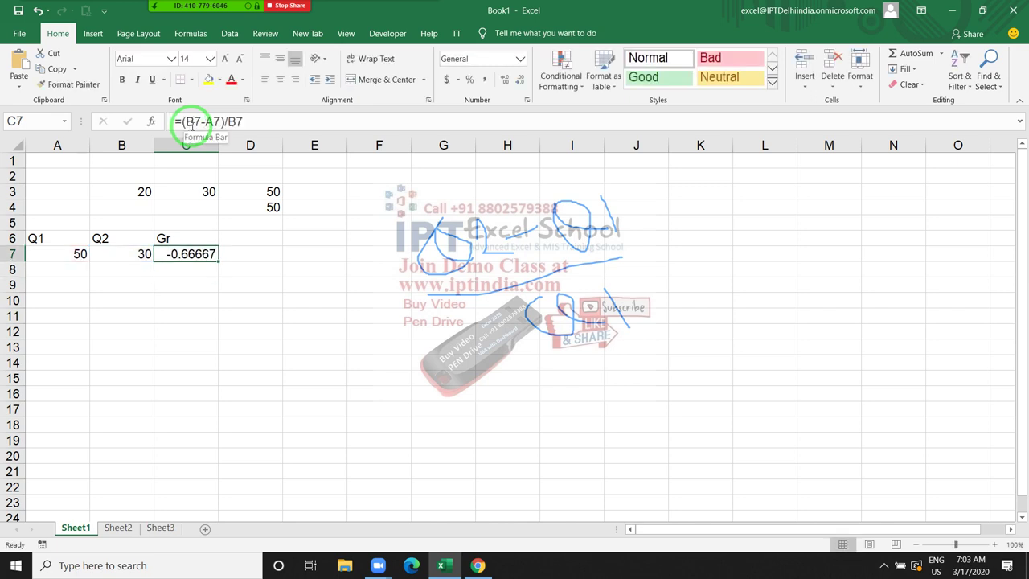
left_click(424, 2)
Format C7 as a percentage (-67%) and clear all ink drawings from the shared screen
left_click(450, 168)
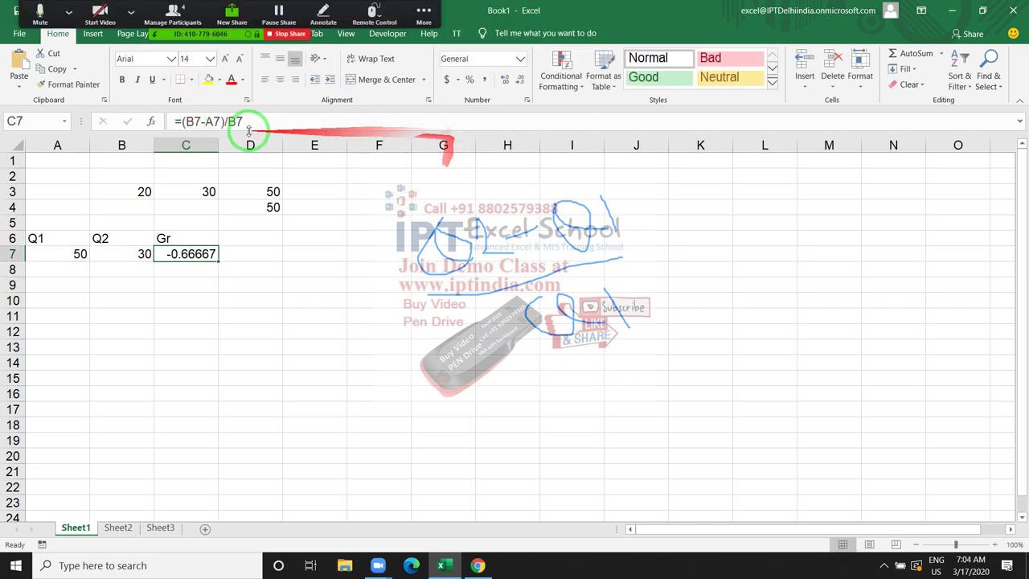
left_click(472, 82)
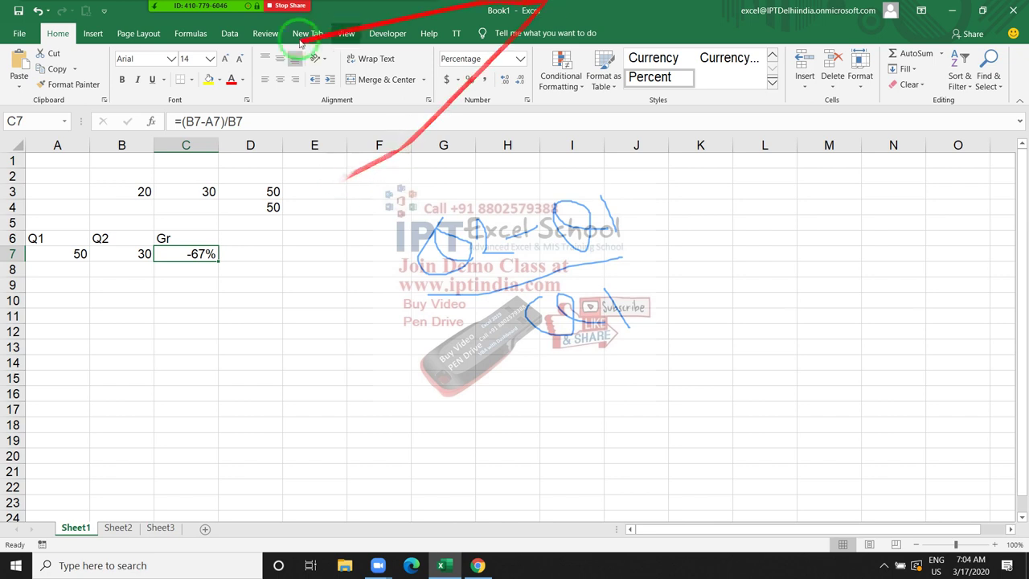
left_click(113, 5)
left_click(423, 9)
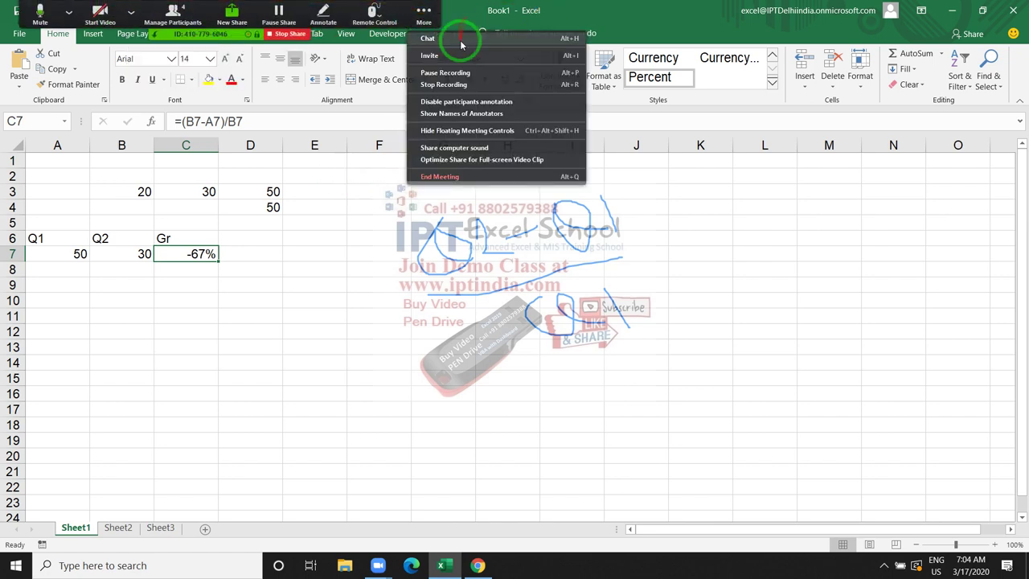
left_click(323, 12)
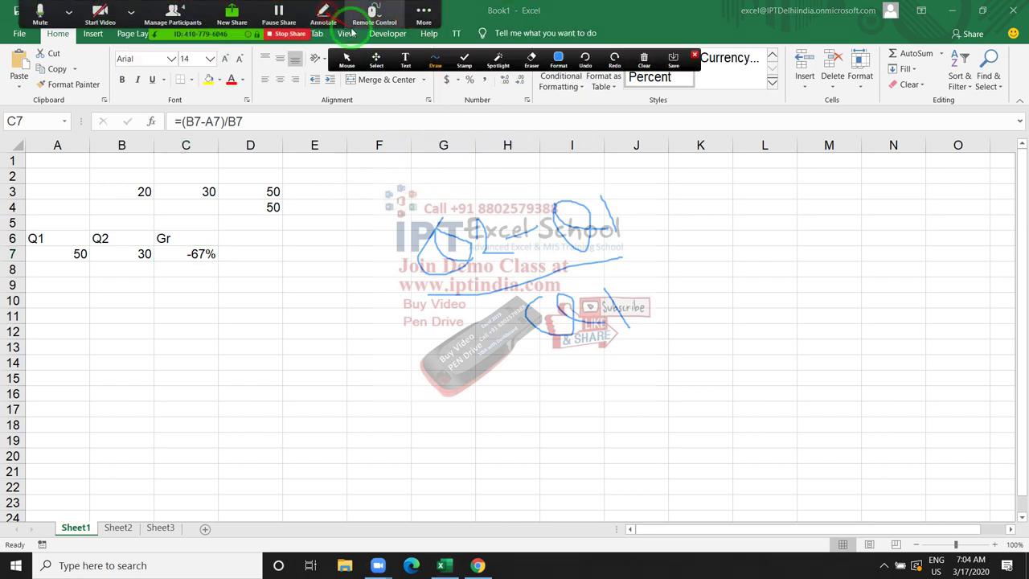
left_click(642, 60)
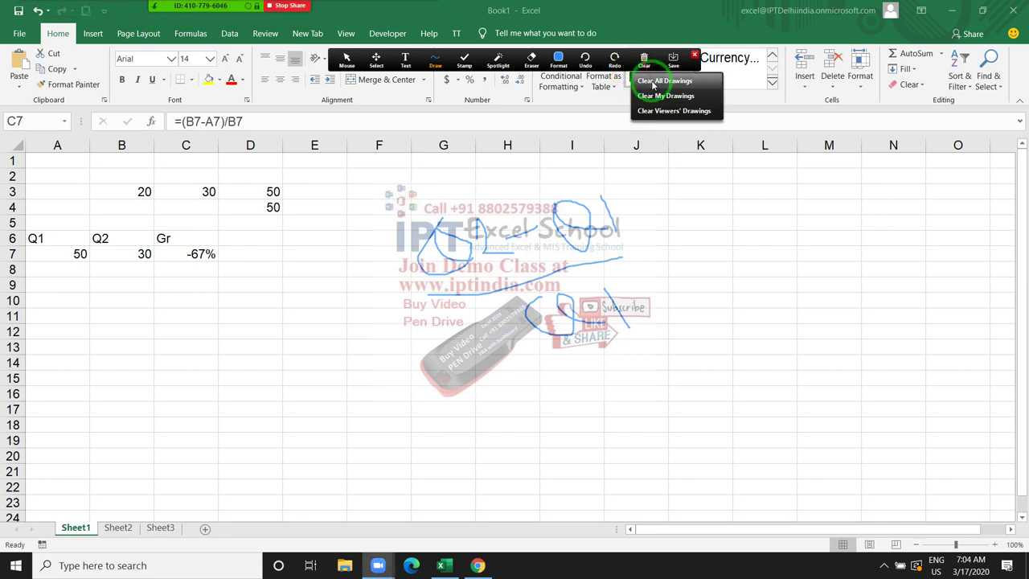
left_click(662, 81)
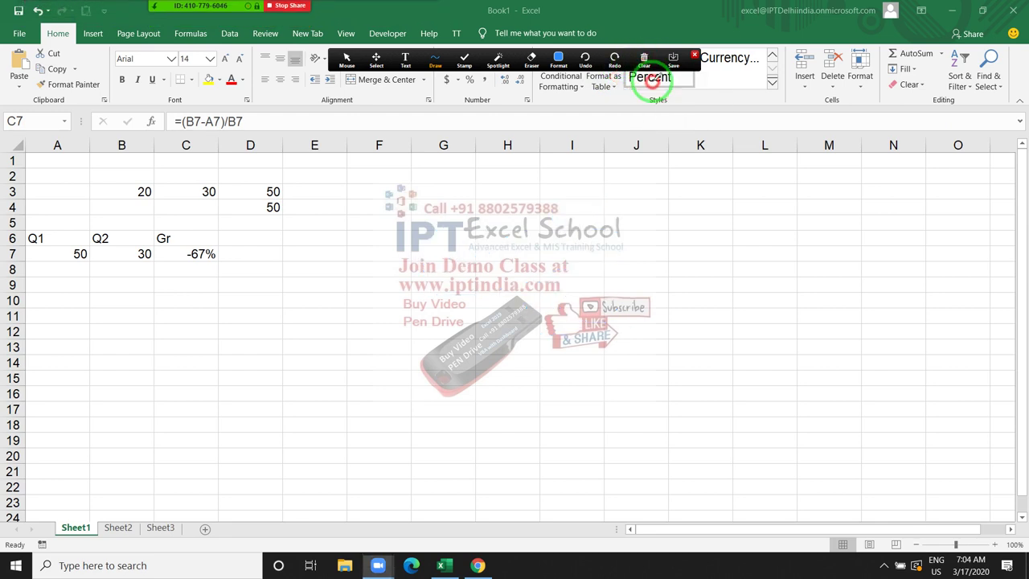
left_click(694, 55)
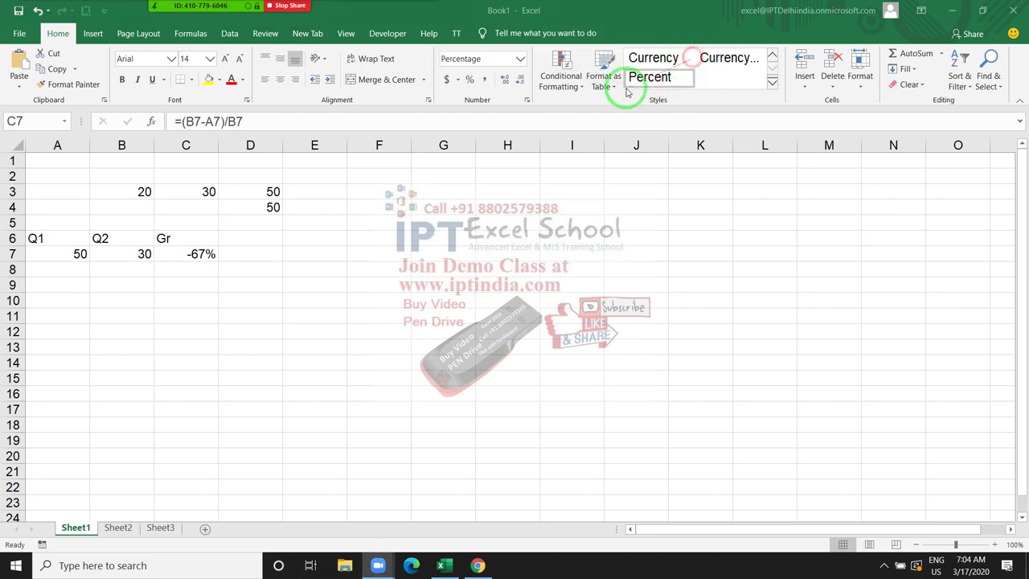
left_click(53, 314)
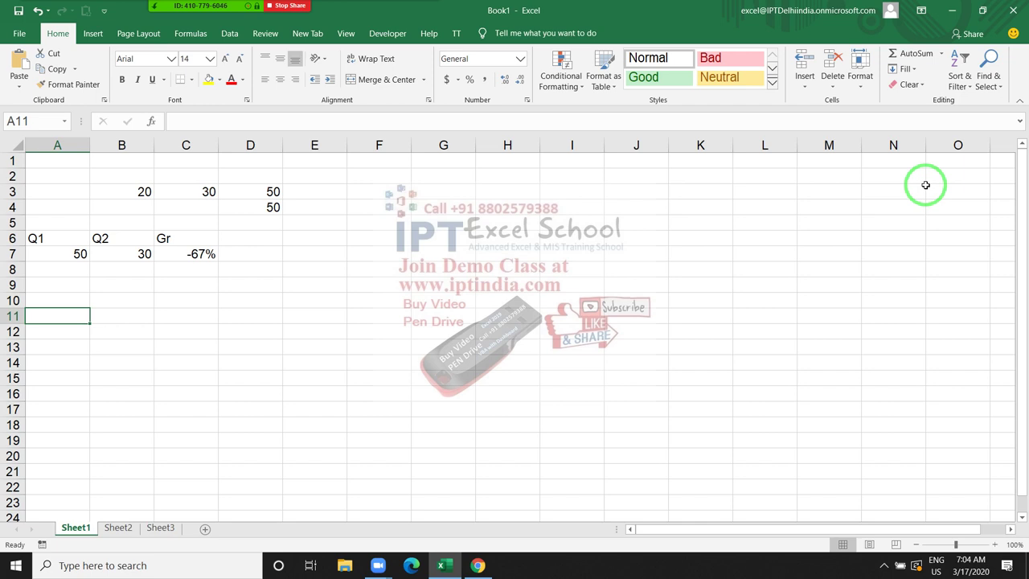
Type the labels P, R and T down A11:A13
type("P")
key("Return")
type("R")
key("Return")
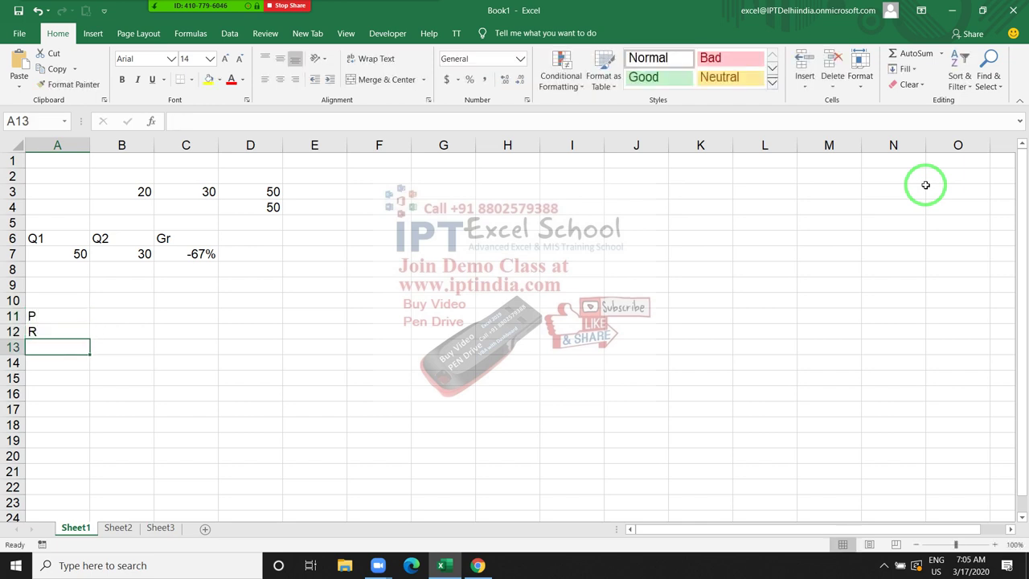
type("T")
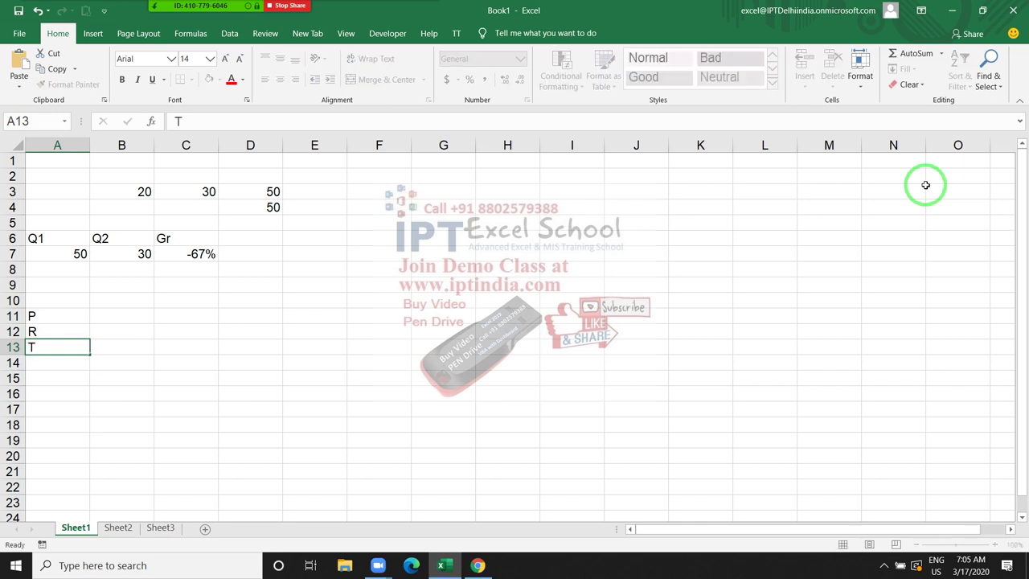
key("Return")
key("Up")
key("Up")
key("Up")
key("Right")
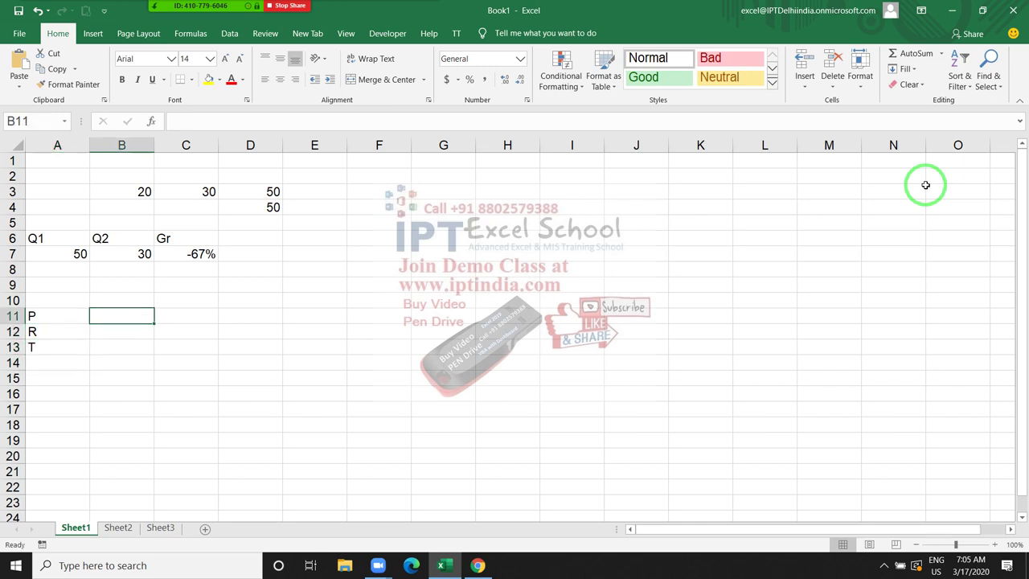
Enter 50000, 5% and 3 beside them in B11:B13
type("5000")
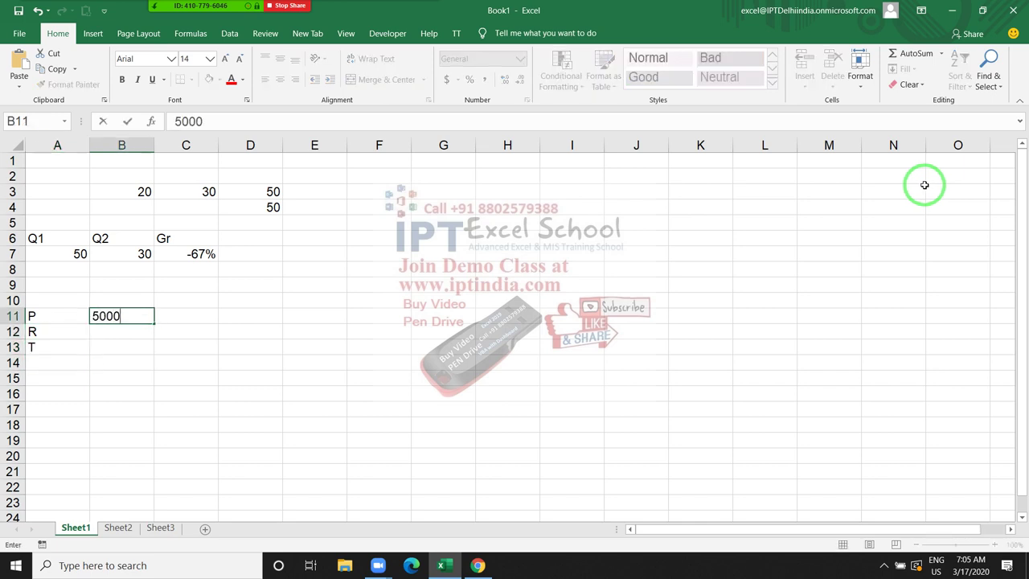
type("0")
key("Return")
type("5")
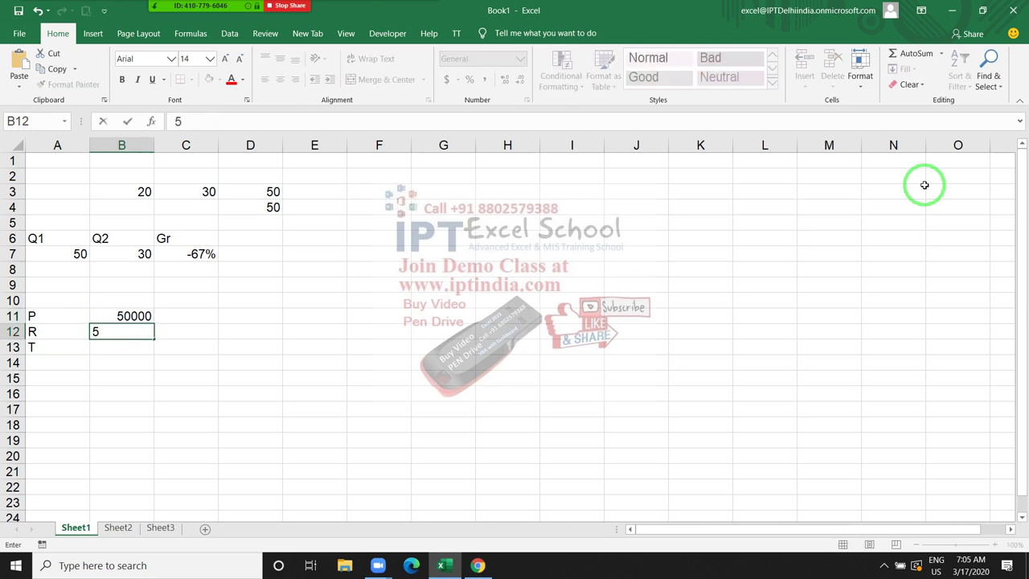
type("%")
key("Return")
type("]")
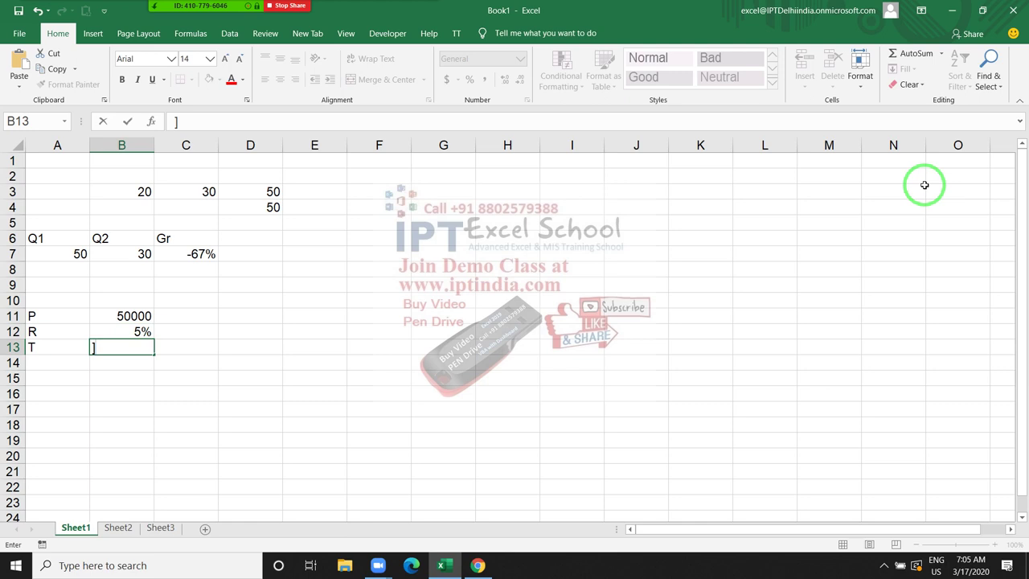
key("BackSpace")
type("3")
key("Return")
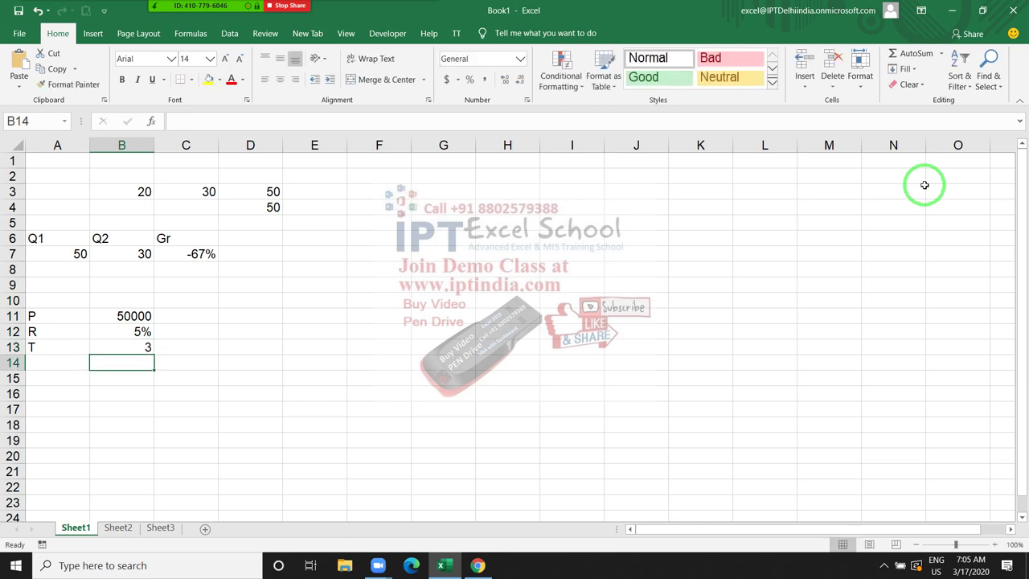
Add the Amt label in A14 and move to B14 for the calculation
key("Left")
type("A")
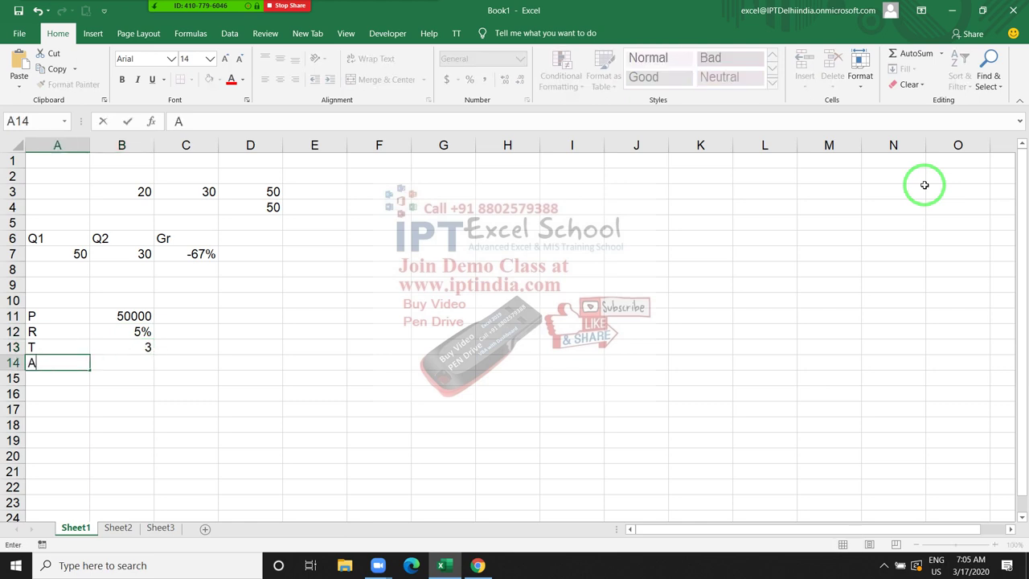
type("mt")
key("Return")
key("Up")
key("Right")
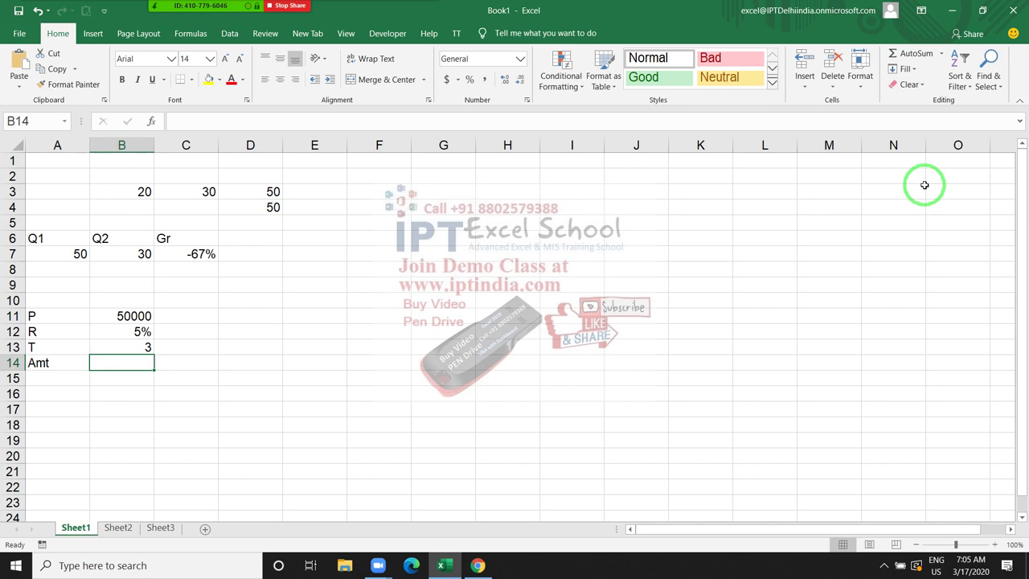
key("Up")
key("Right")
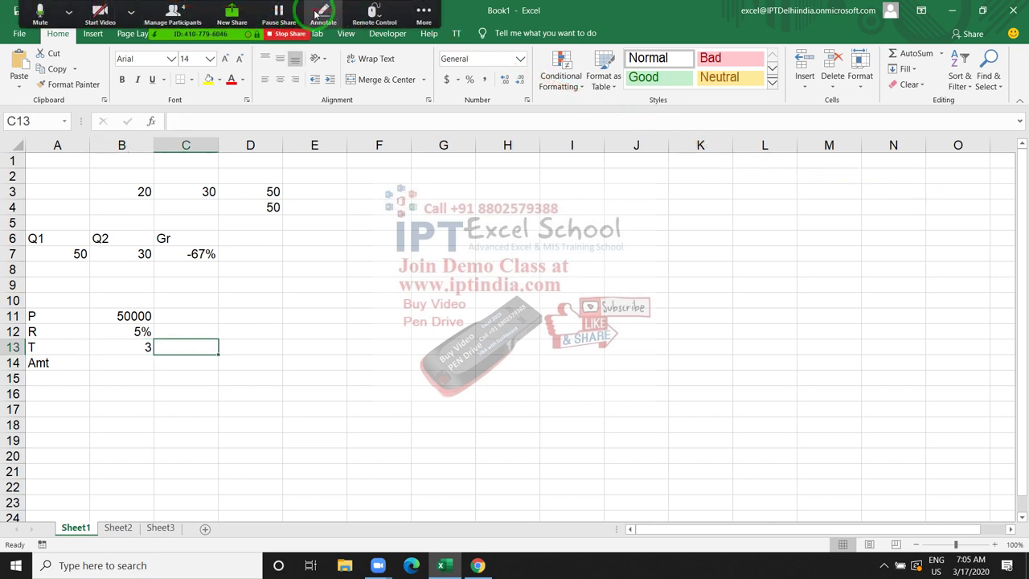
Handwrite A = P(1+R/N)^(N×T) in Zoom ink over the sheet, then close the annotation toolbar
left_click(323, 12)
left_click_drag(325, 46, 283, 254)
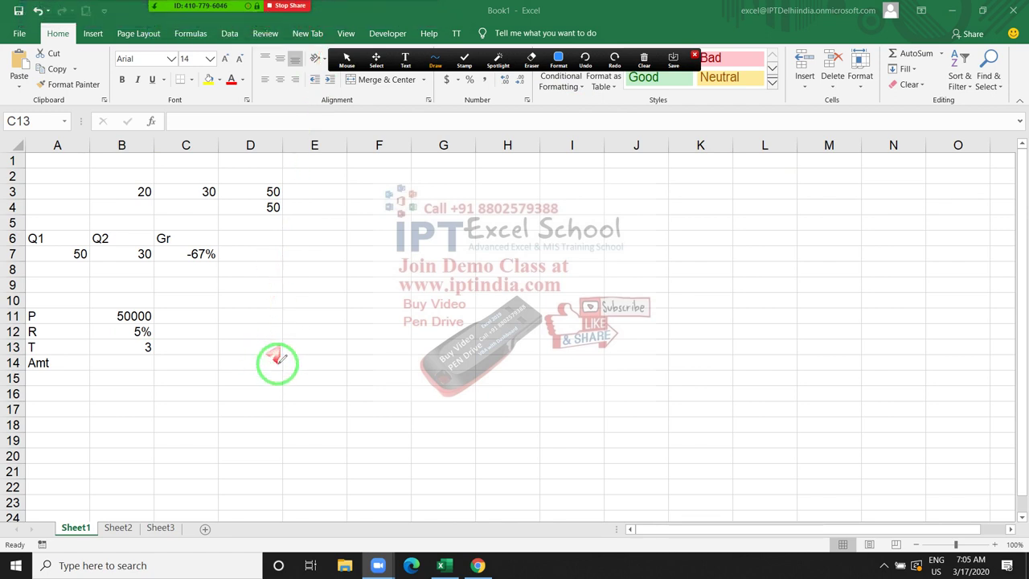
mouse_move(275, 369)
left_mouse_down()
mouse_move(305, 364)
mouse_move(298, 332)
mouse_move(345, 335)
mouse_move(368, 292)
mouse_move(415, 286)
mouse_move(407, 281)
mouse_move(417, 289)
mouse_move(440, 252)
left_mouse_up()
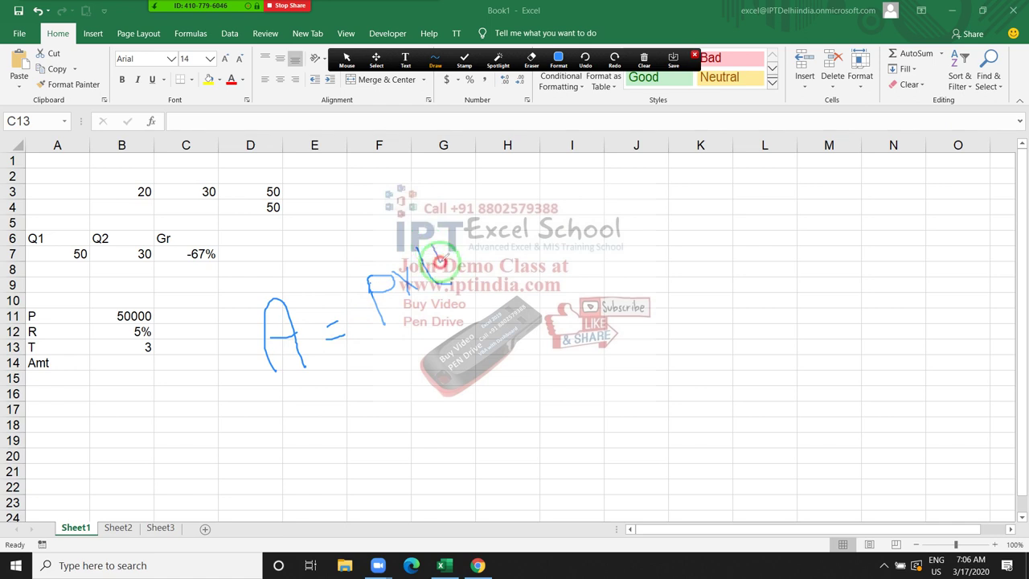
left_click_drag(432, 240, 441, 272)
left_click_drag(450, 230, 462, 256)
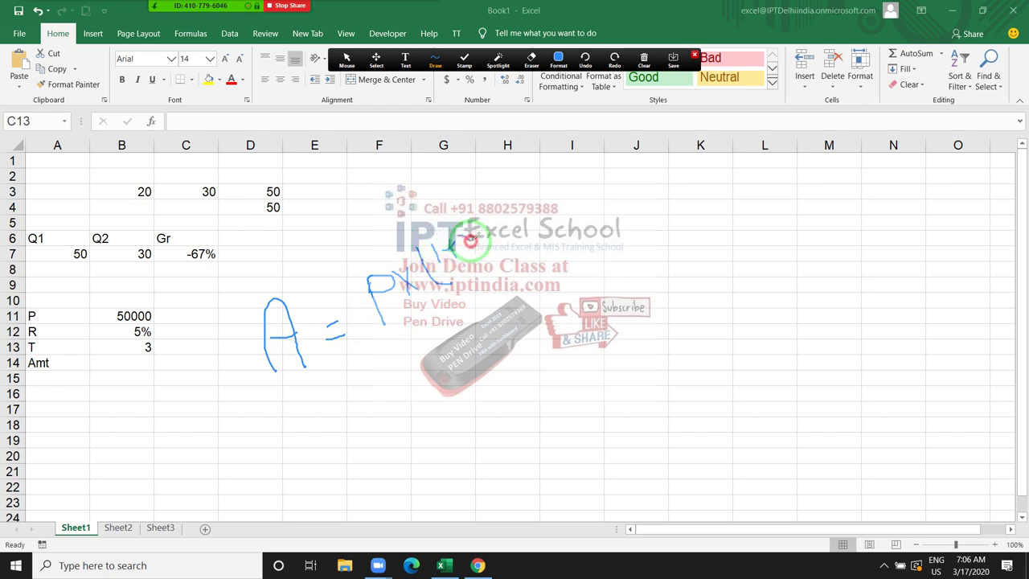
mouse_move(466, 210)
left_mouse_down()
mouse_move(501, 273)
mouse_move(508, 244)
left_mouse_up()
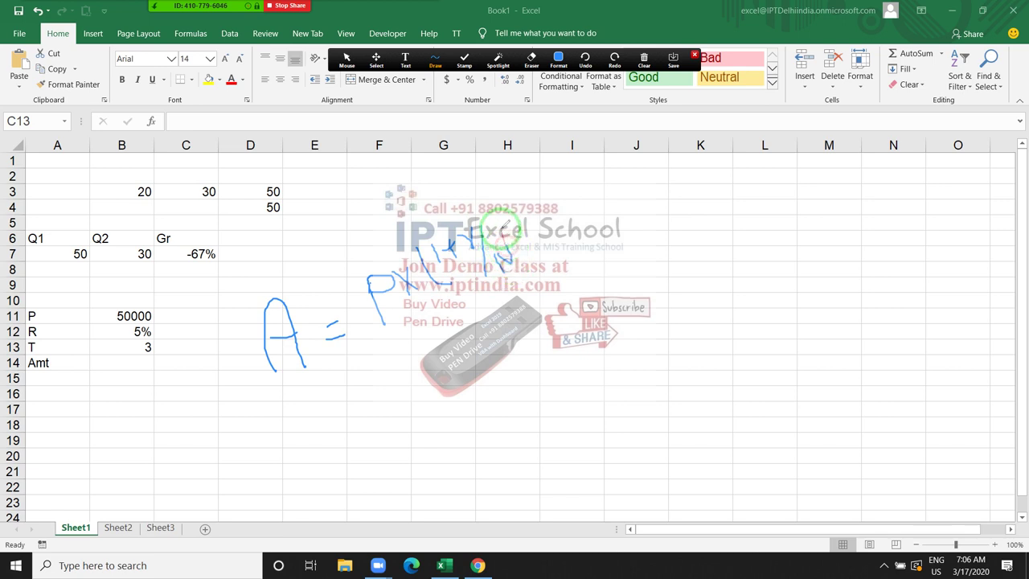
left_click_drag(492, 189, 520, 257)
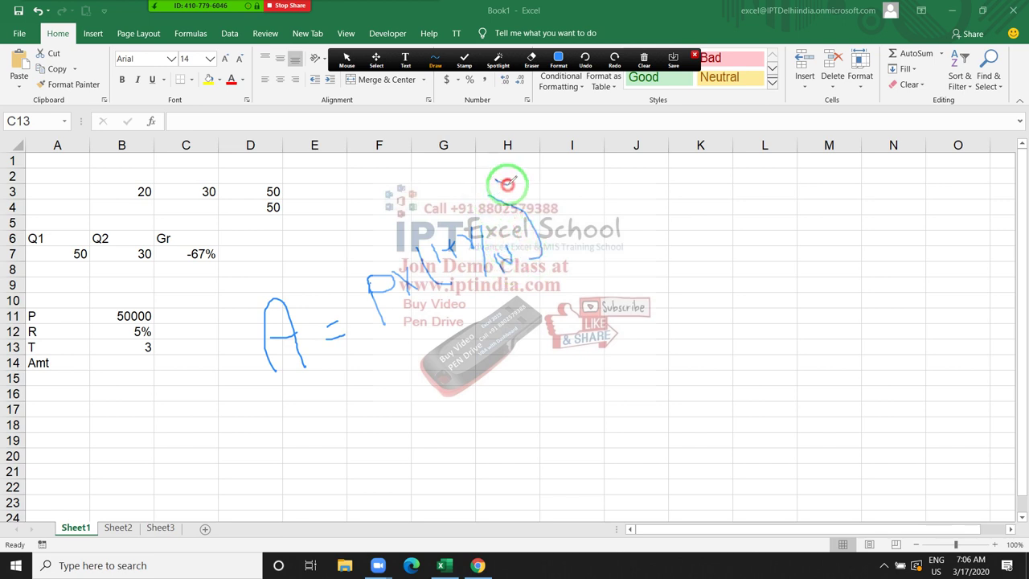
mouse_move(498, 177)
left_mouse_down()
mouse_move(522, 171)
mouse_move(520, 161)
left_mouse_up()
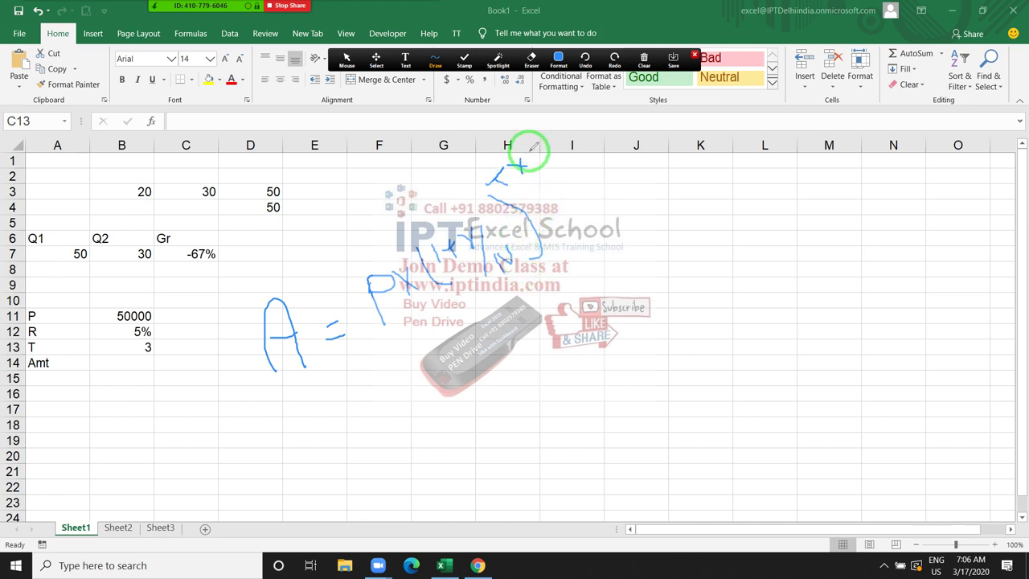
mouse_move(531, 149)
left_mouse_down()
mouse_move(529, 164)
mouse_move(485, 179)
mouse_move(544, 147)
mouse_move(548, 198)
left_mouse_up()
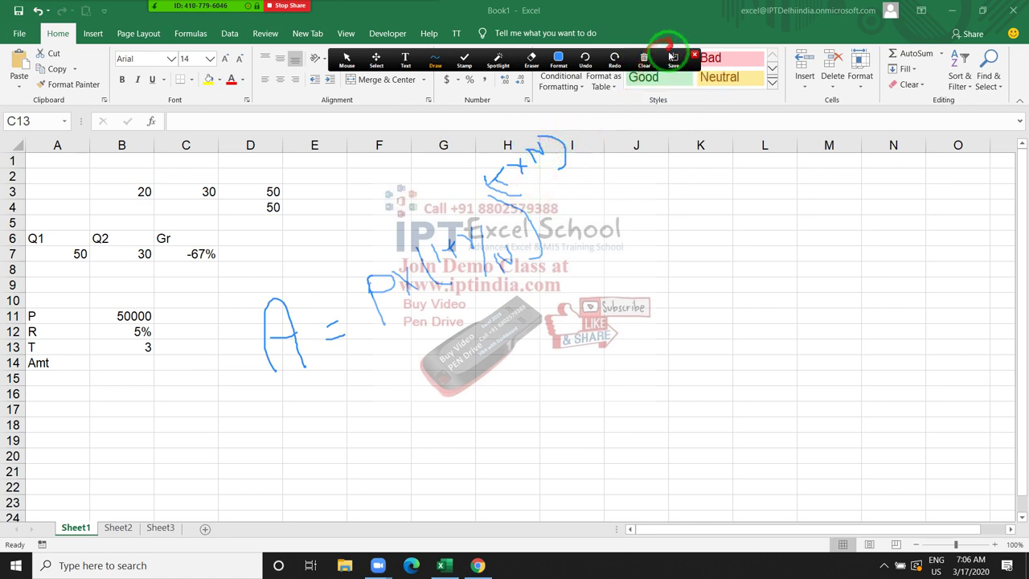
left_click(693, 55)
left_click_drag(694, 54, 259, 331)
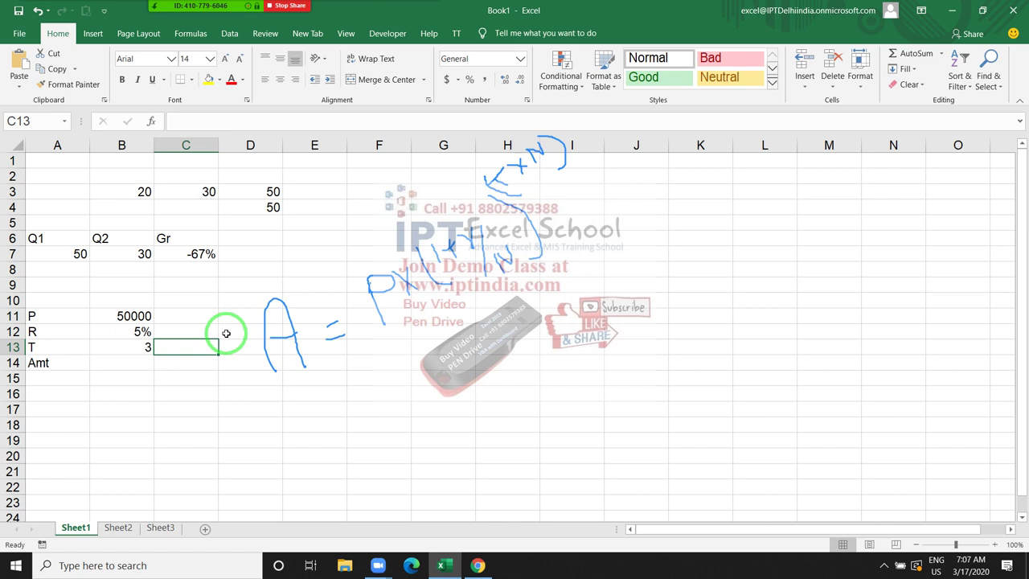
key("Down")
key("Left")
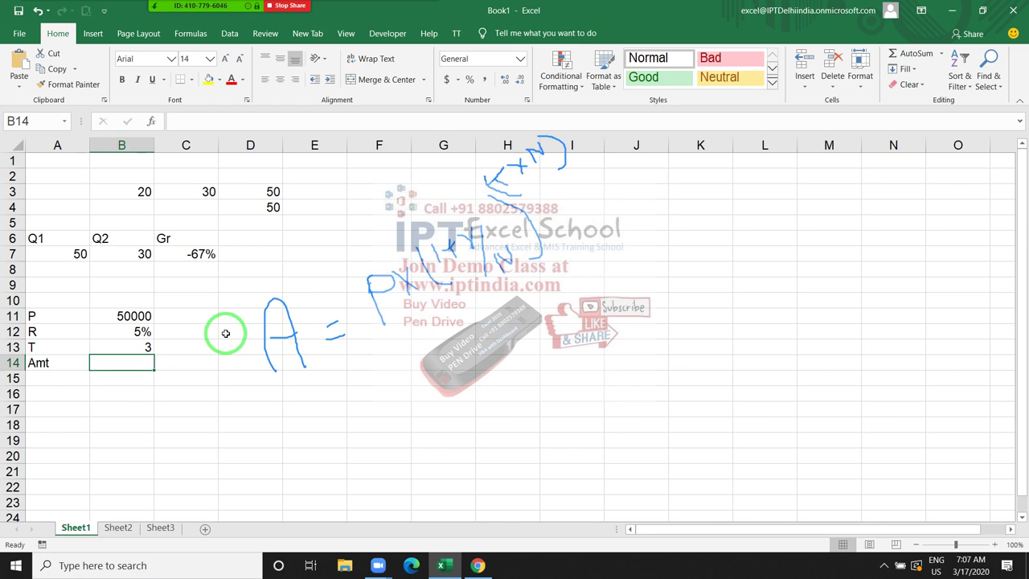
Enter =B12/12 in C15 for the monthly rate 0.004167
key("Down")
key("Right")
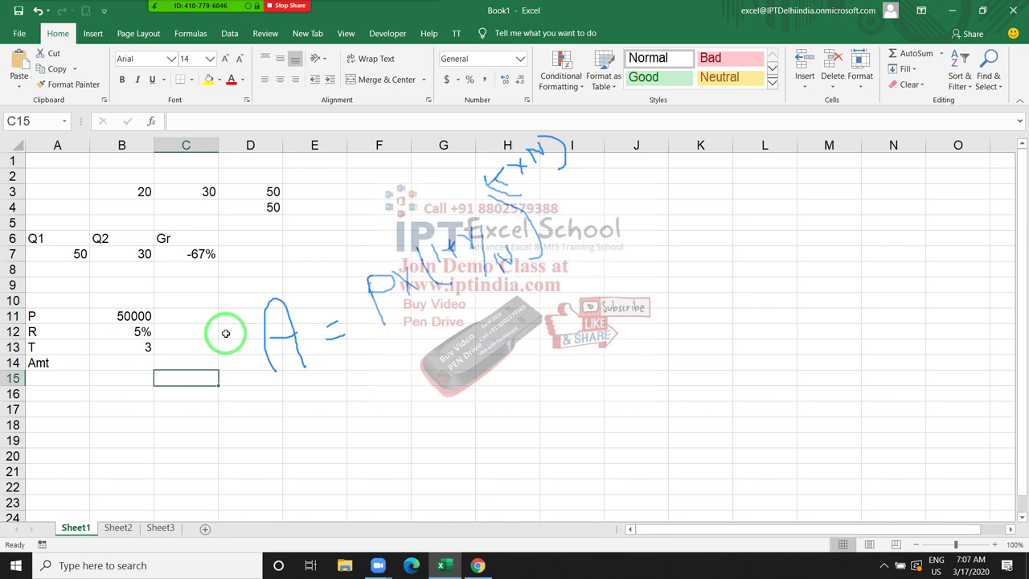
type("=")
key("Up")
key("Up")
key("Up")
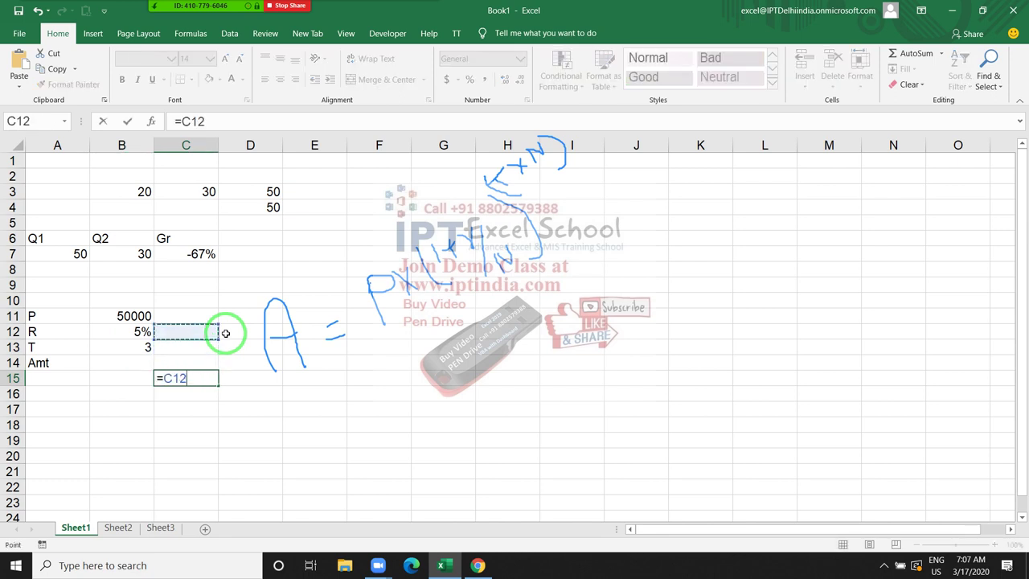
key("Left")
type("/12")
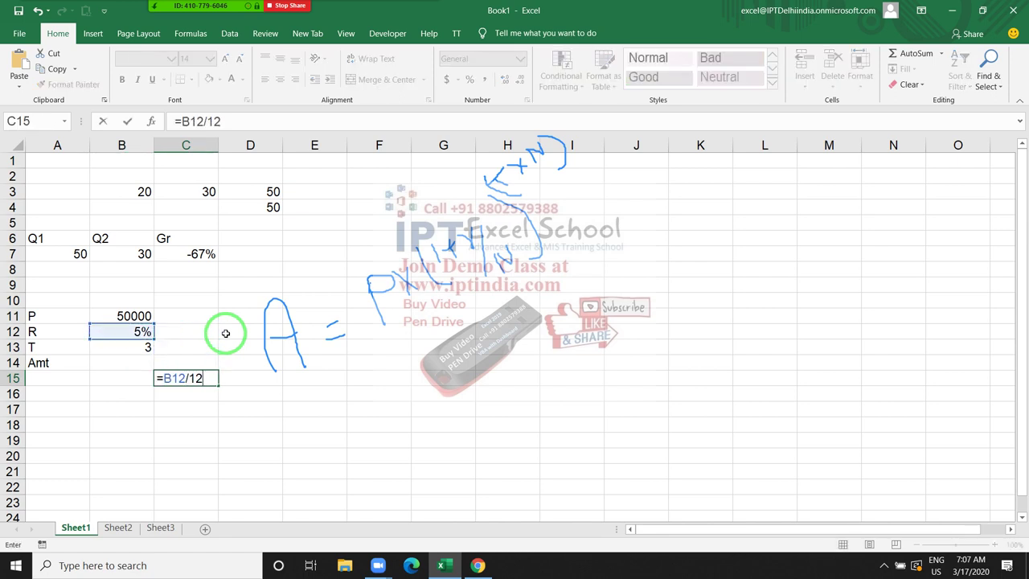
key("Return")
Enter =1+C15 in D15, giving 1.004167
key("Up")
key("Right")
type("1")
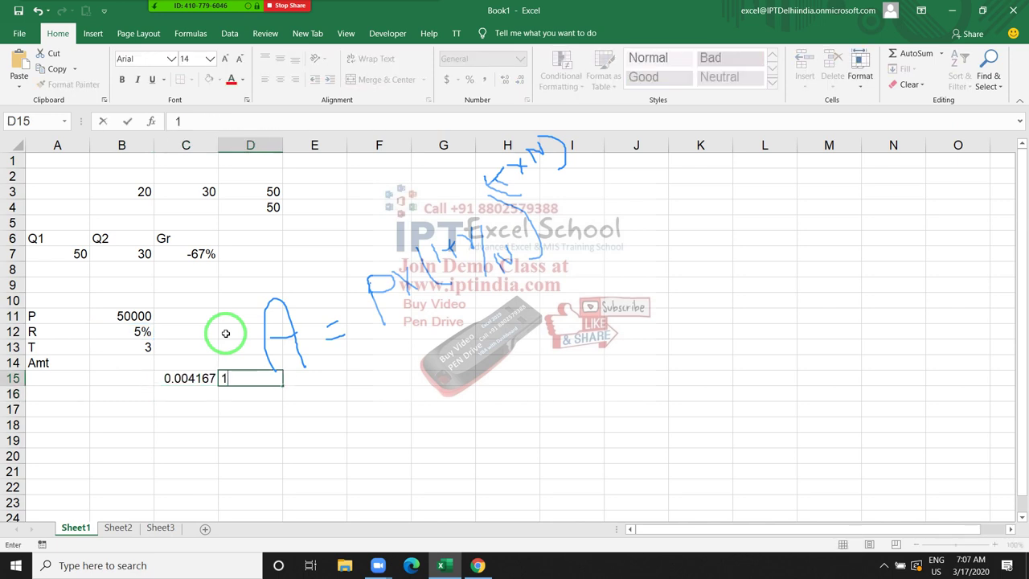
type("+")
key("BackSpace")
key("BackSpace")
type("=")
type("1+")
key("Left")
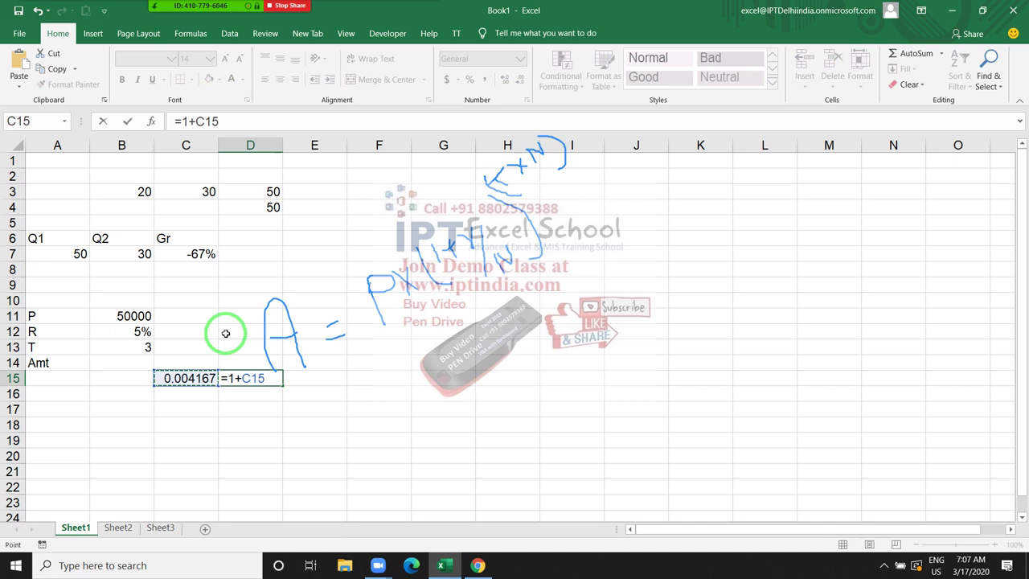
key("Return")
Enter =B13*12 in E15 for 36 months
key("Up")
key("Right")
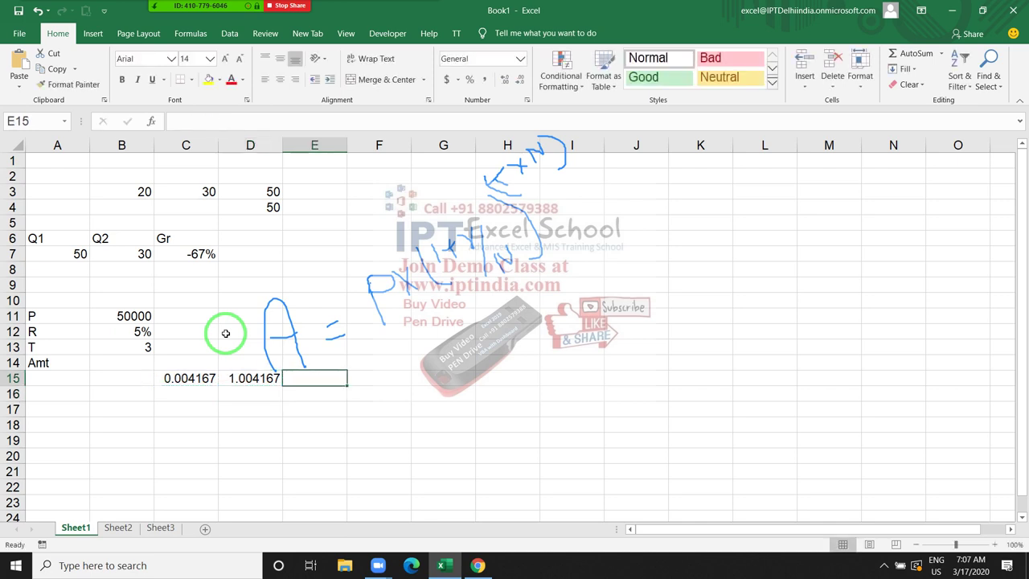
type("=")
key("Left")
key("Left")
key("Left")
key("Up")
key("Up")
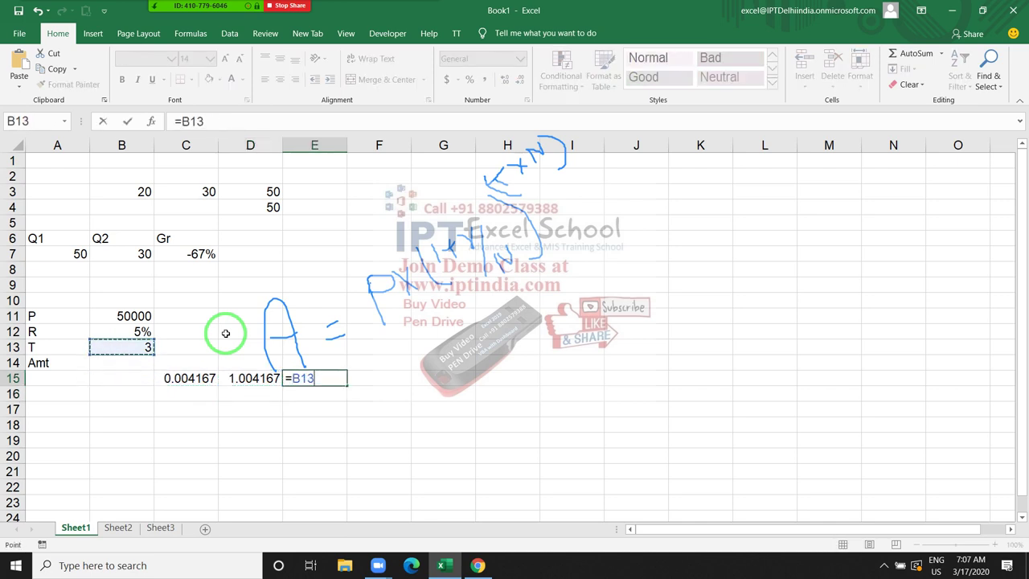
type("*12")
key("Return")
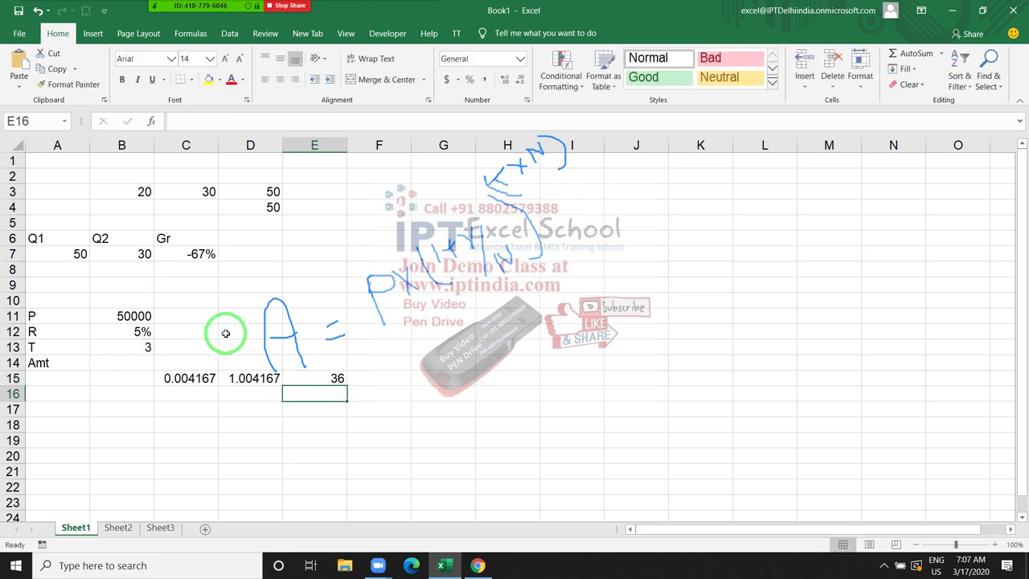
Enter =D15^E15 in F15 for the growth factor 1.161472
key("Up")
key("Right")
type("=")
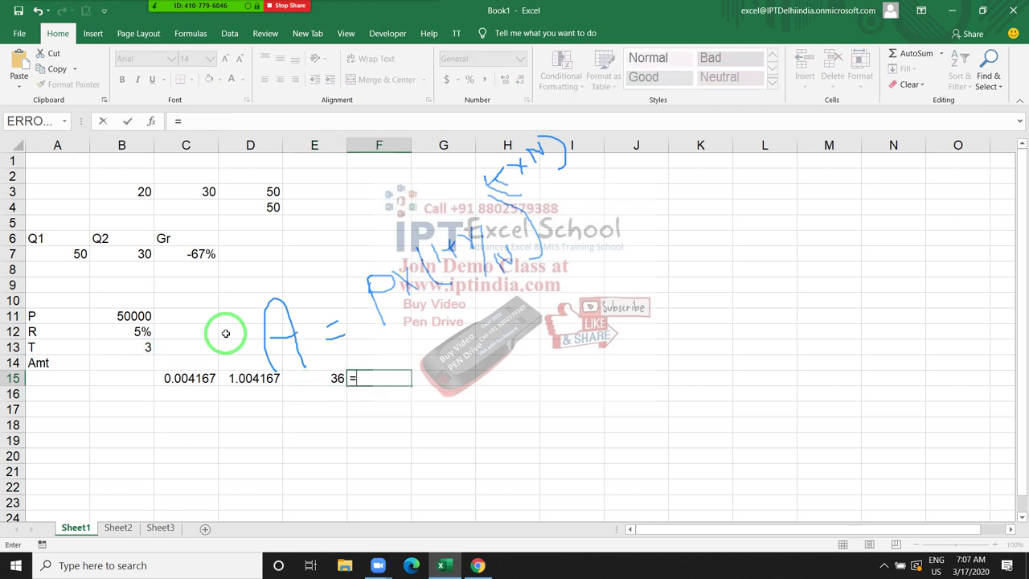
key("Left")
key("Left")
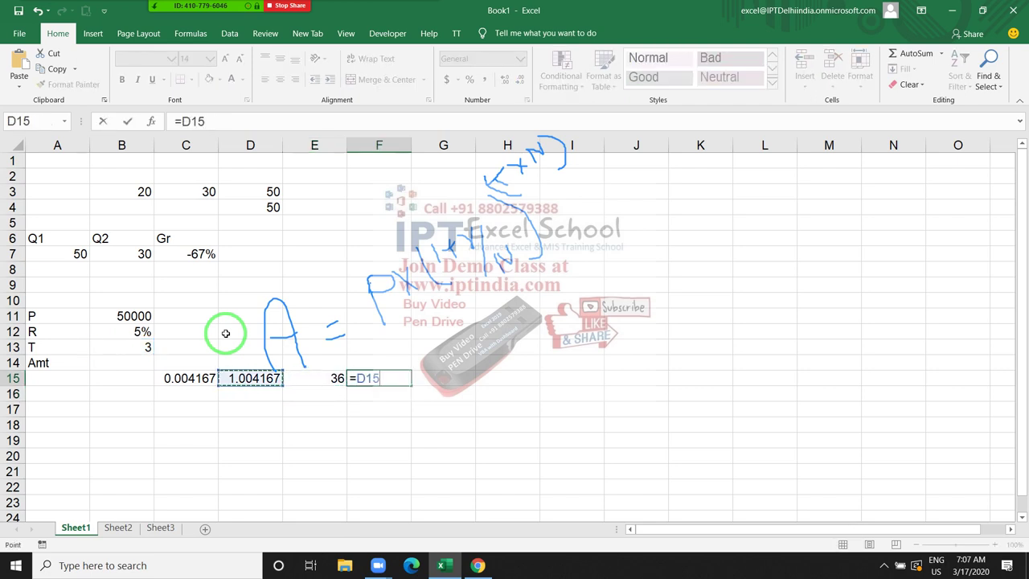
type("^")
key("Left")
key("Return")
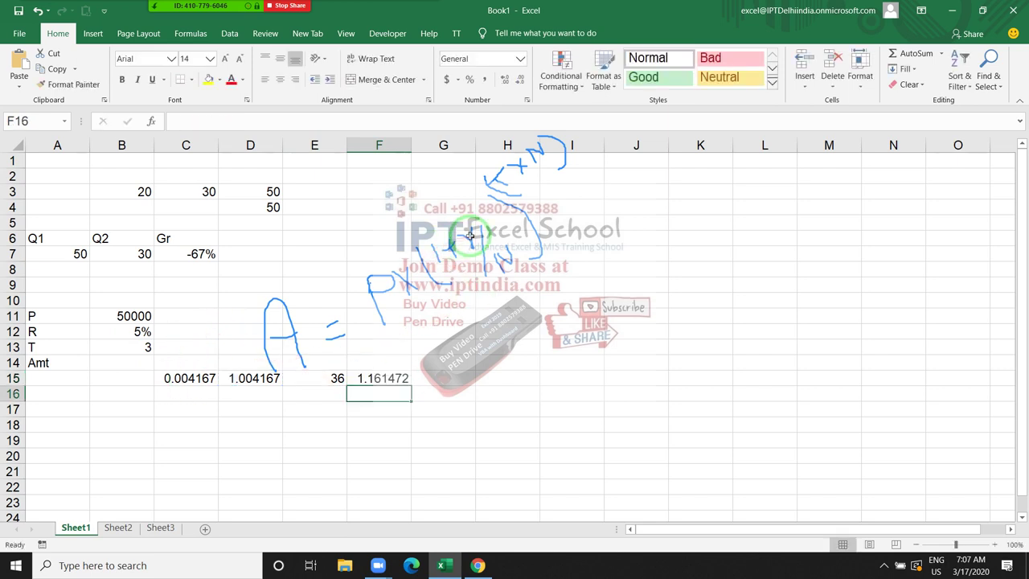
left_click(195, 381)
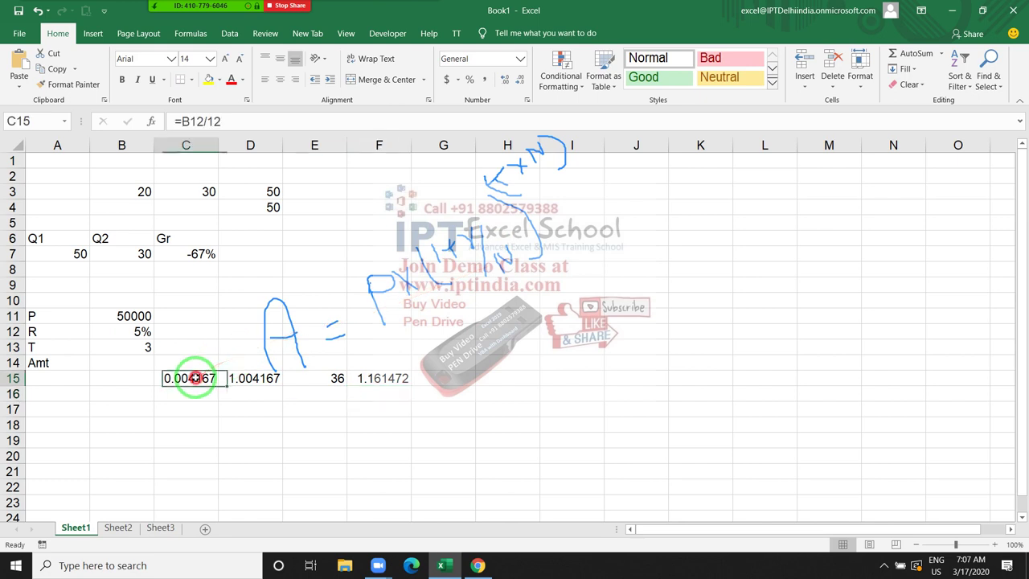
double_click(197, 377)
key("Escape")
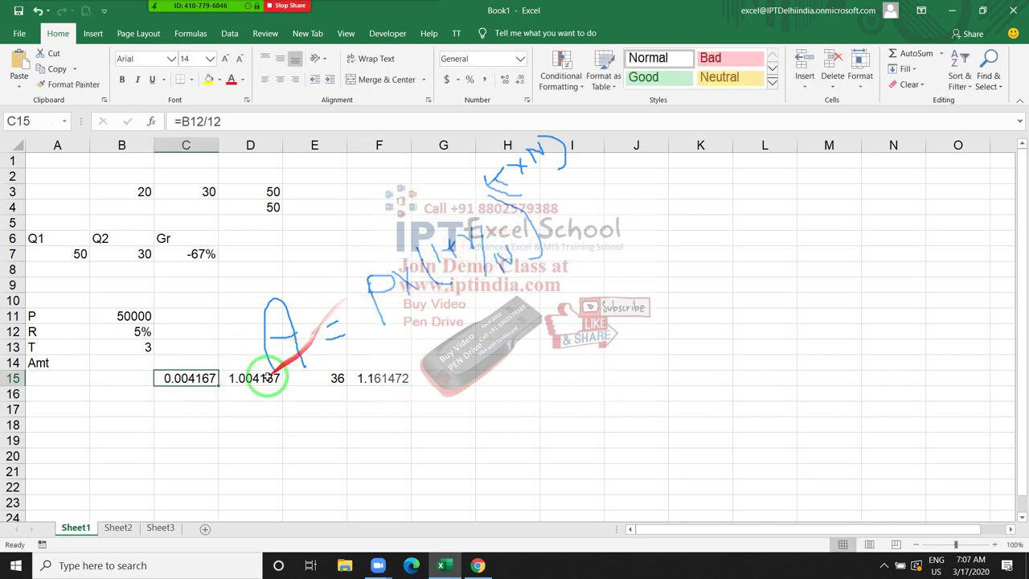
left_click(259, 378)
double_click(259, 378)
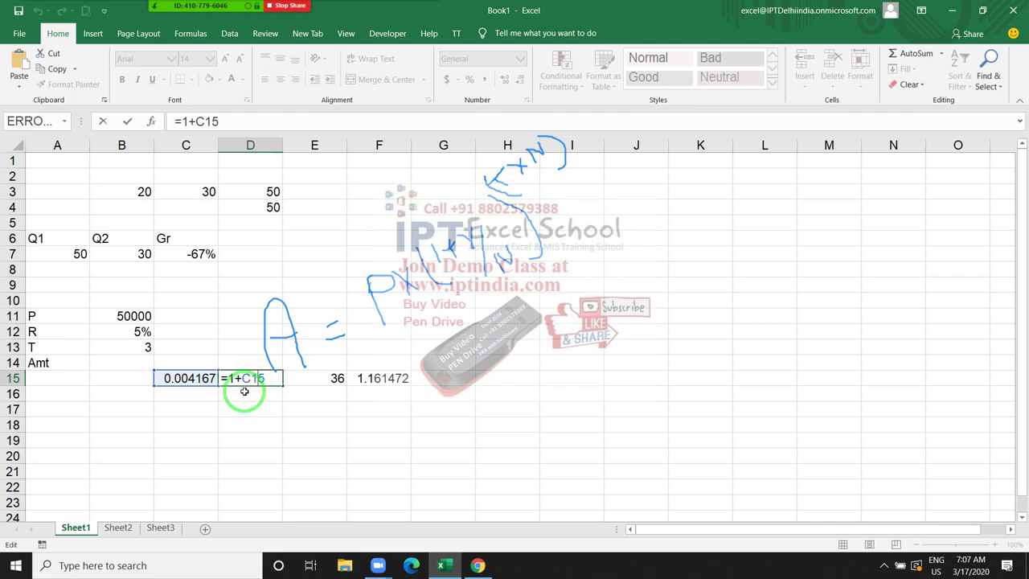
key("ctrl+Return")
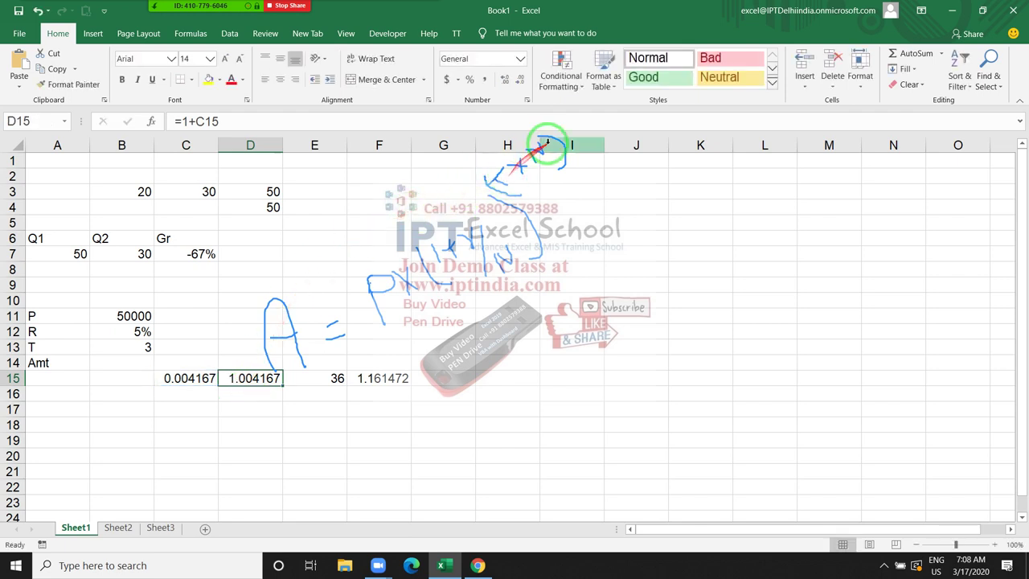
double_click(326, 377)
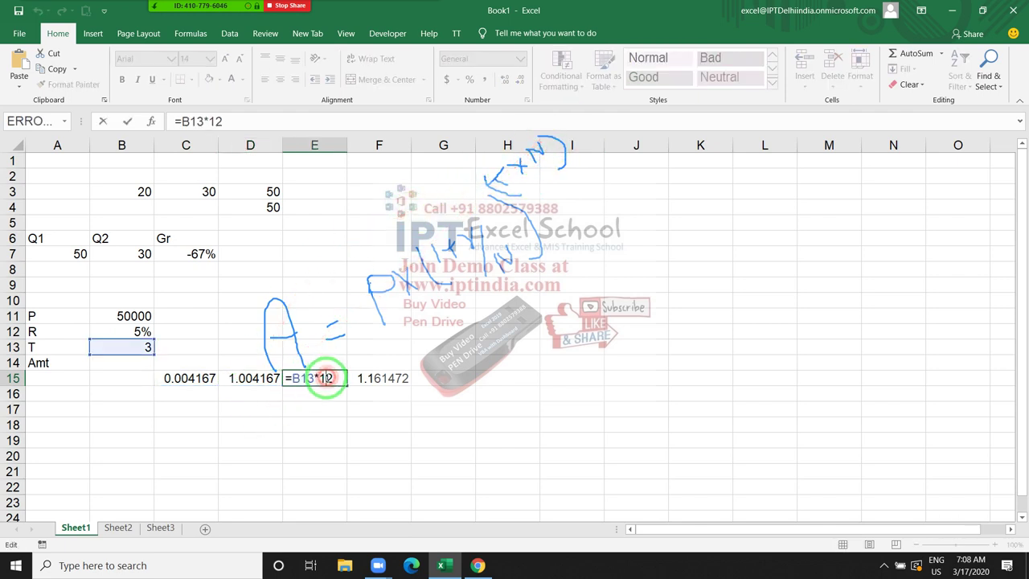
left_click(363, 380)
double_click(368, 379)
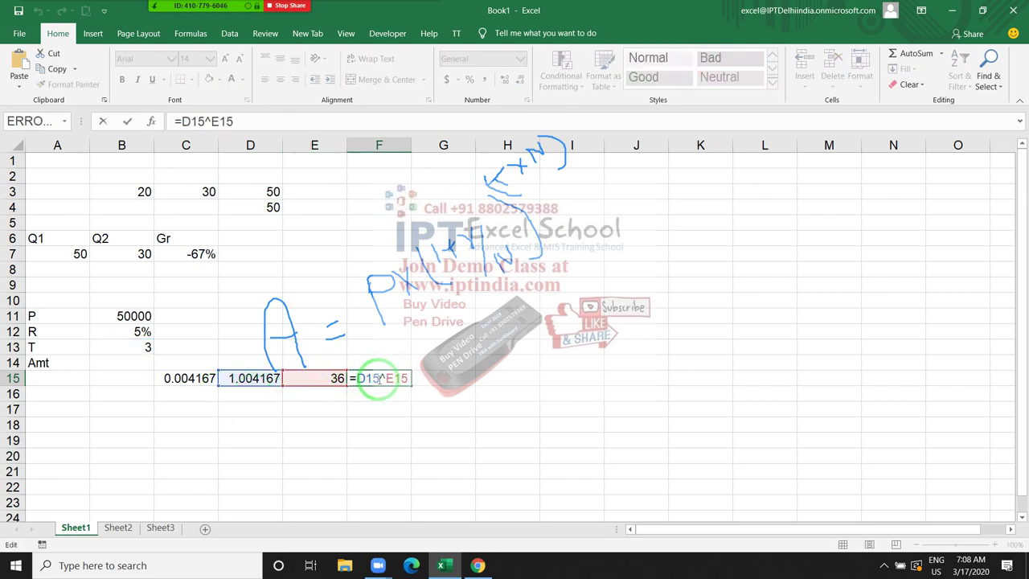
key("ctrl+Return")
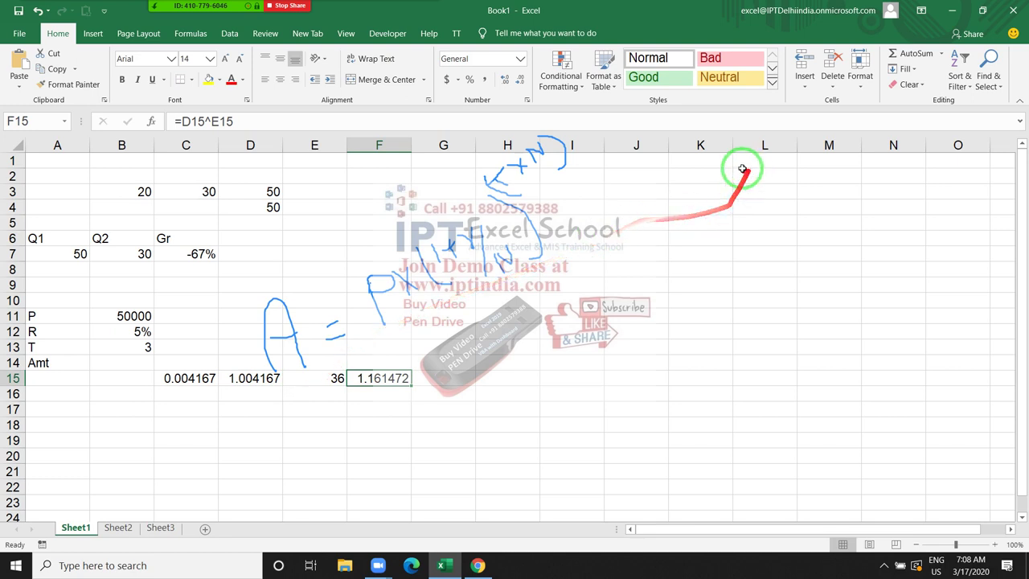
left_click(643, 166)
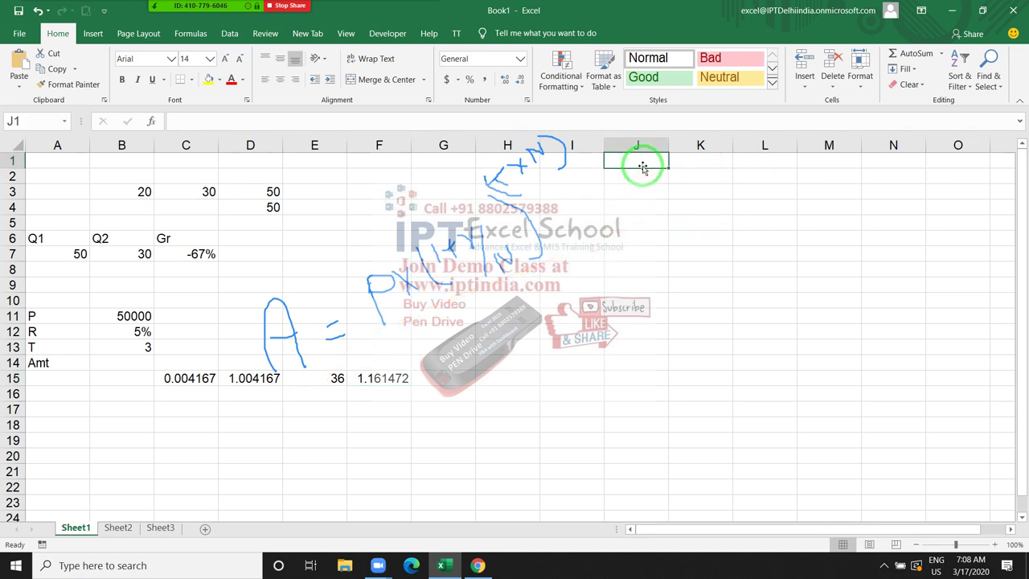
Type the operators *, +, -, / and ^ into J1 through J5, one per cell
type("*")
key("Return")
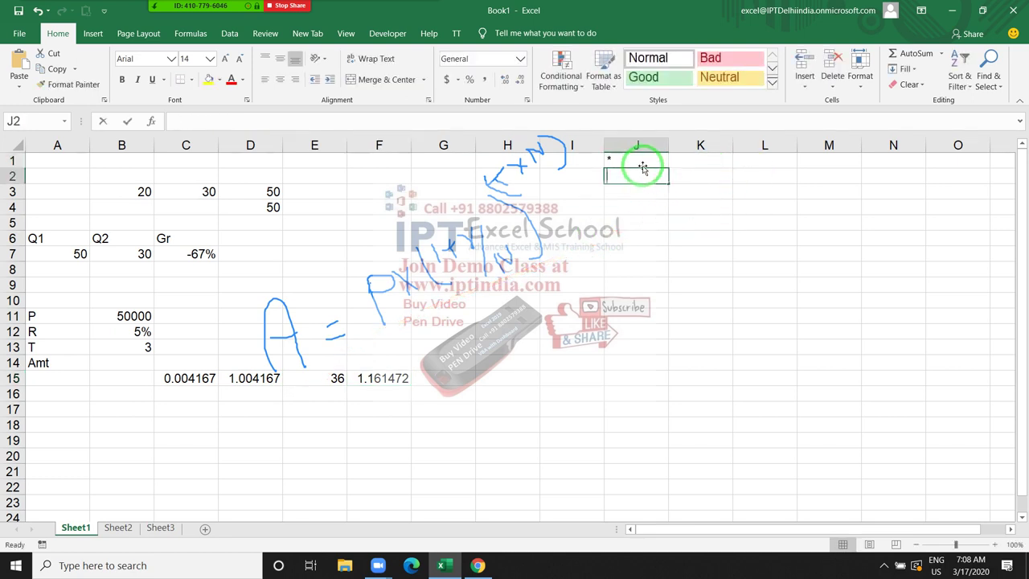
type("+")
key("Return")
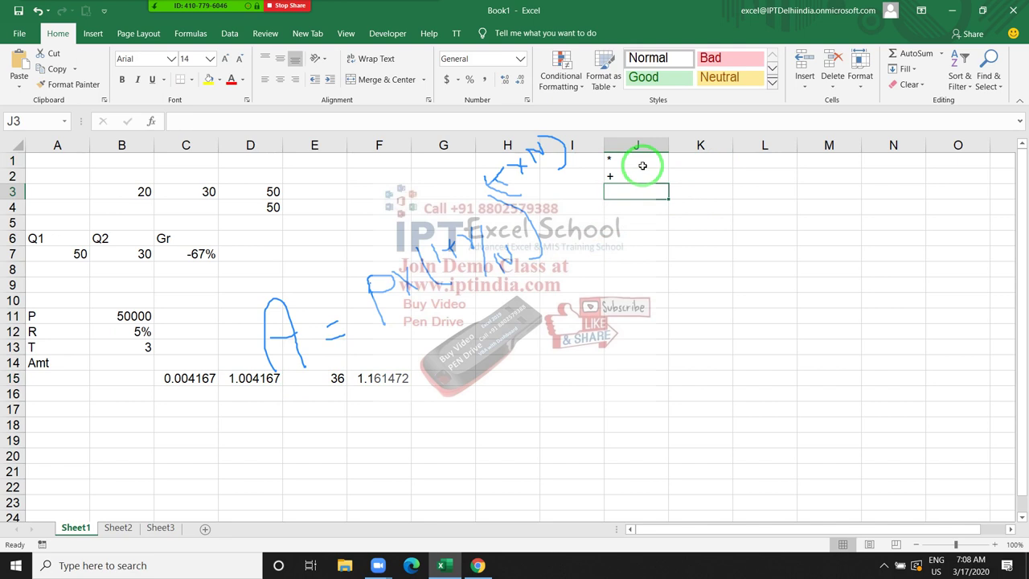
type("-")
key("Return")
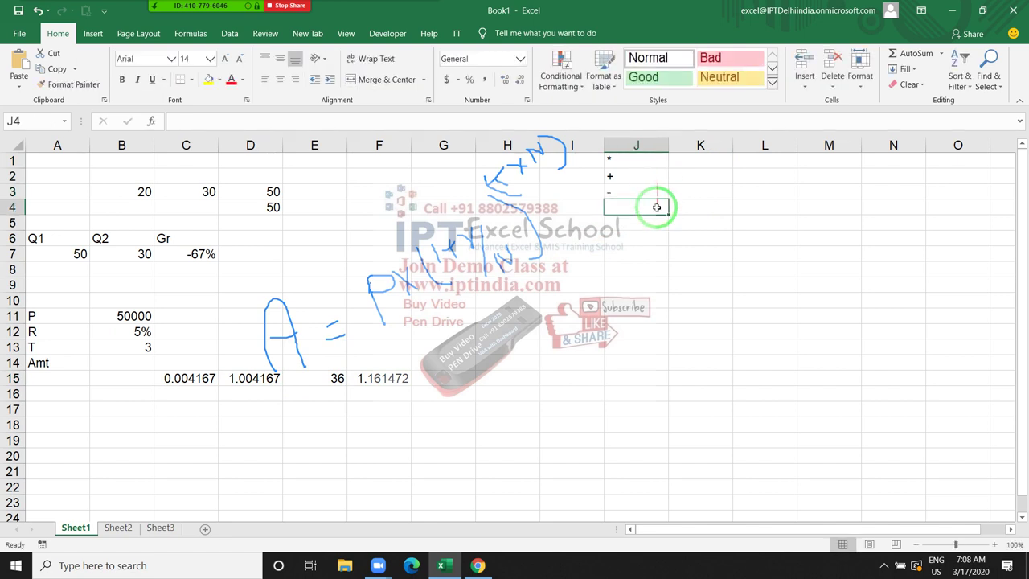
type("/")
key("Return")
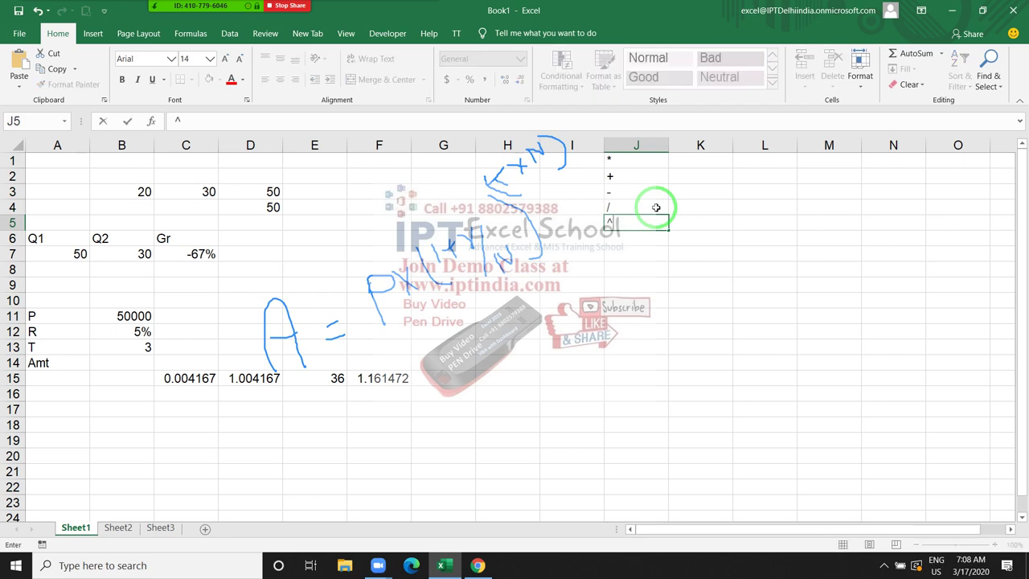
type("^")
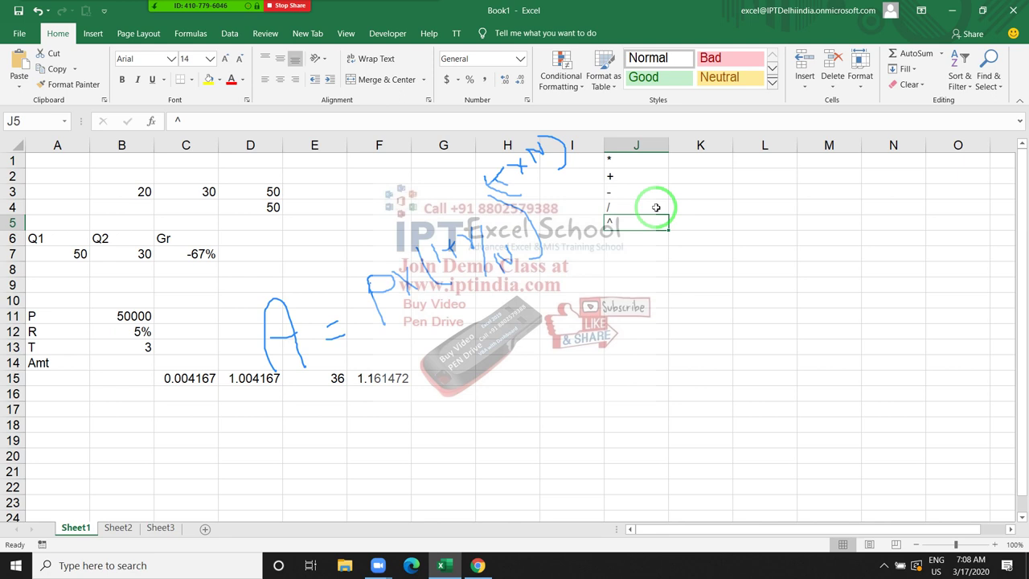
Confirm ^ in J5 and enter =10^2 in I6 so it shows 100
key("Return")
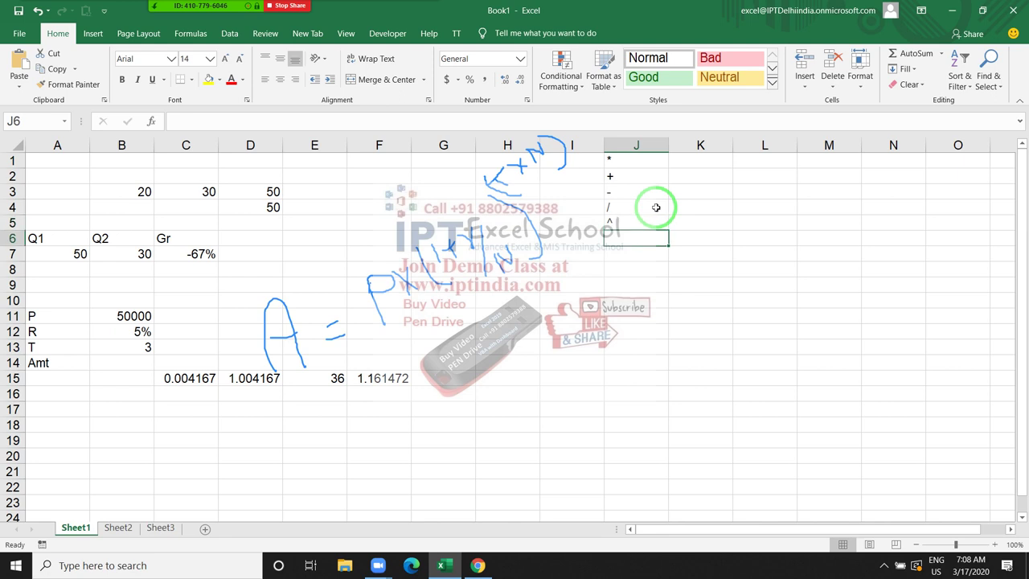
key("Left")
type("=1")
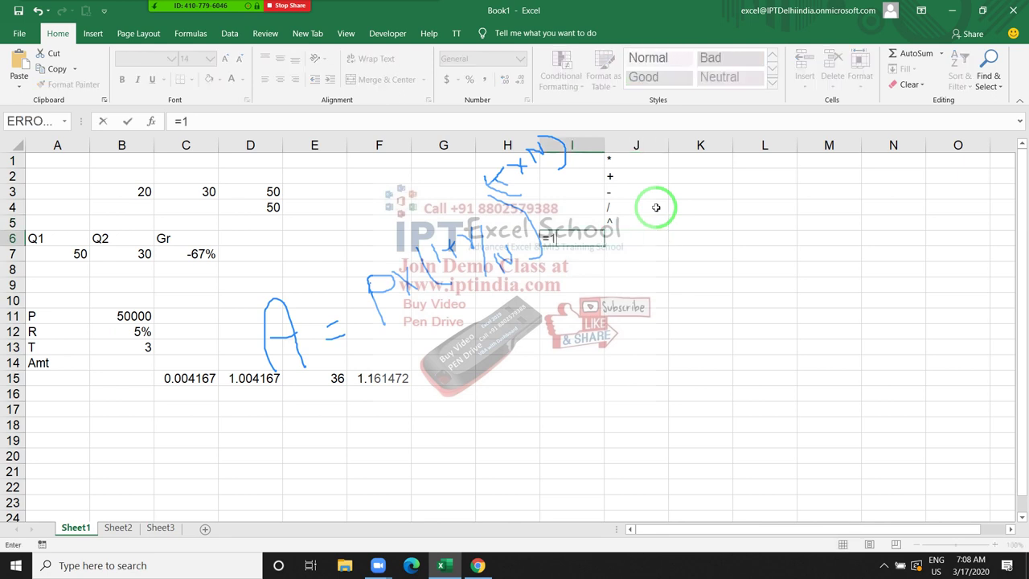
type("0^")
type("2")
key("Return")
key("Up")
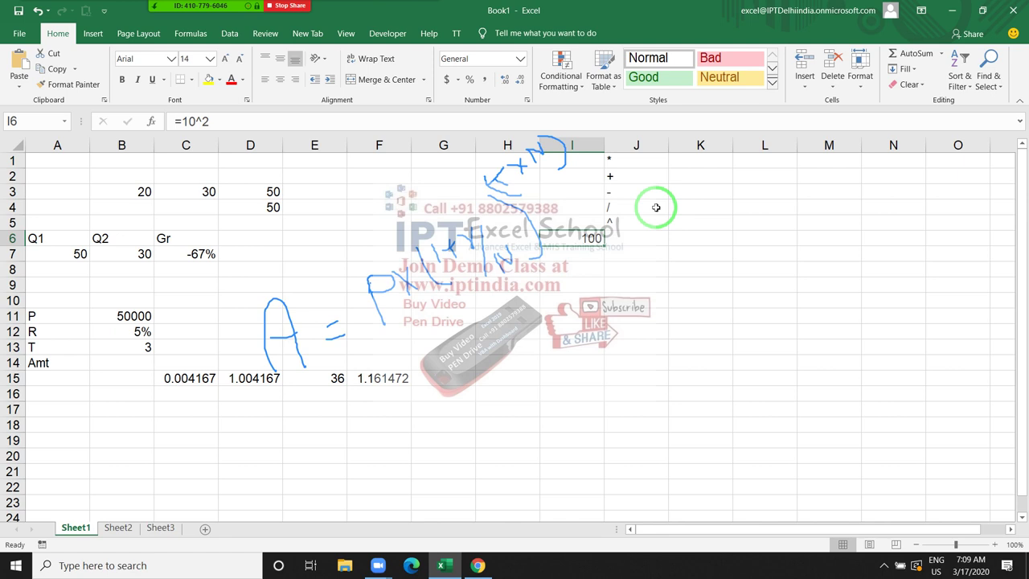
Enter =B11*F15 in G15 so the 50000 principal compounds to 58073.61
left_click(405, 391)
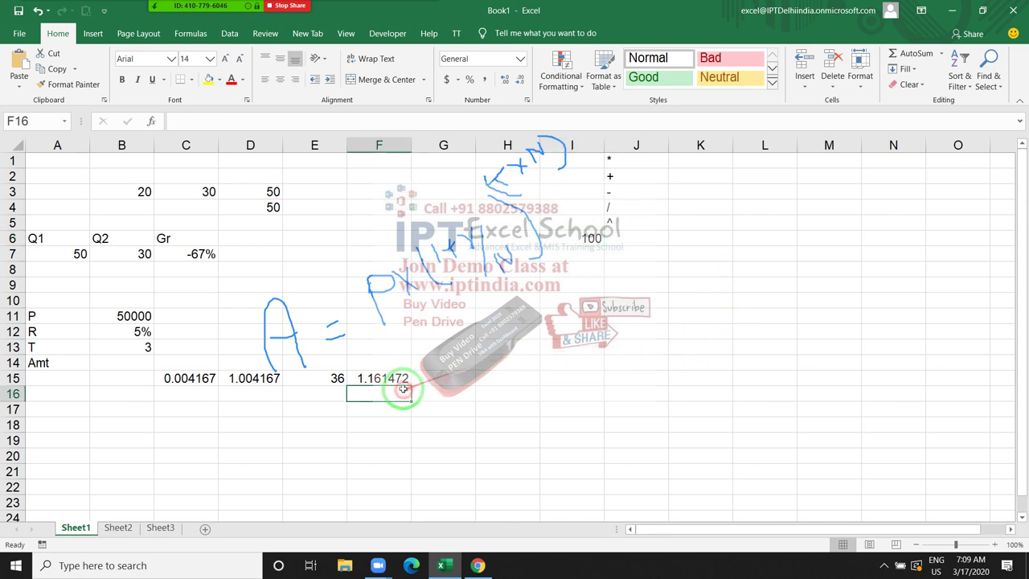
left_click(418, 379)
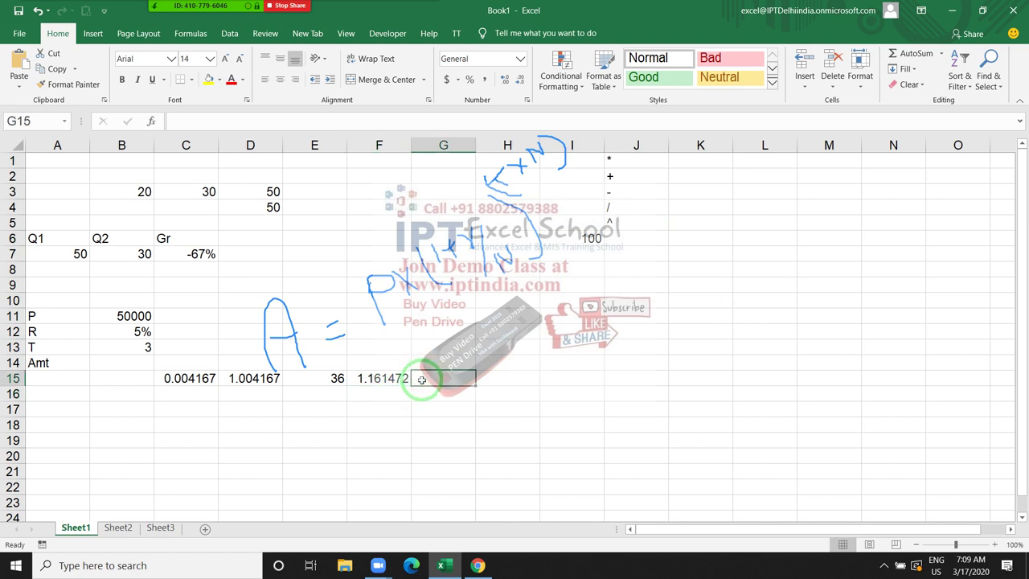
type("=")
key("Left")
key("Left")
key("Left")
key("Up")
key("Up")
key("Up")
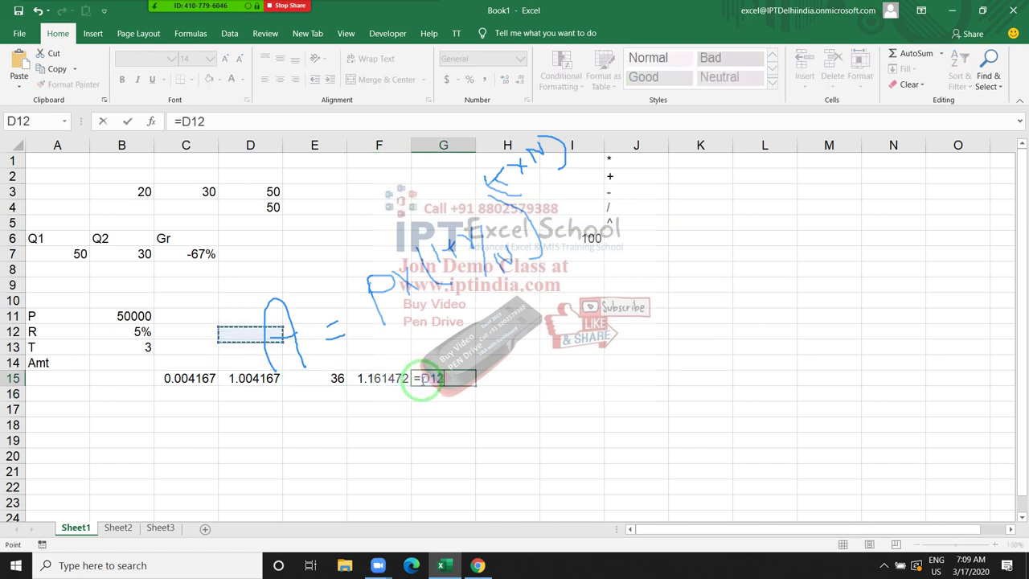
key("Up")
key("Left")
key("Left")
type("*")
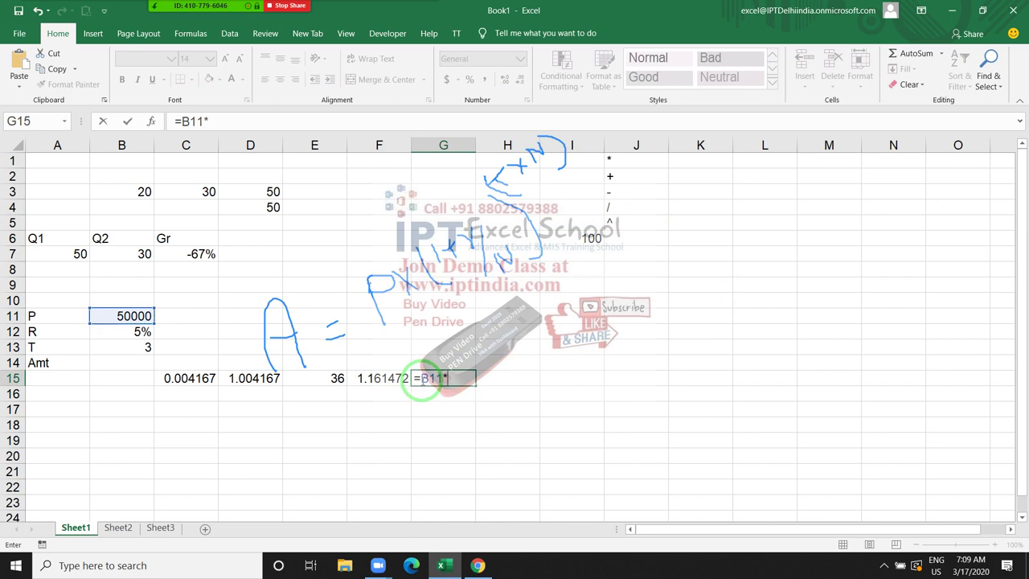
key("Left")
key("Return")
left_click(421, 379)
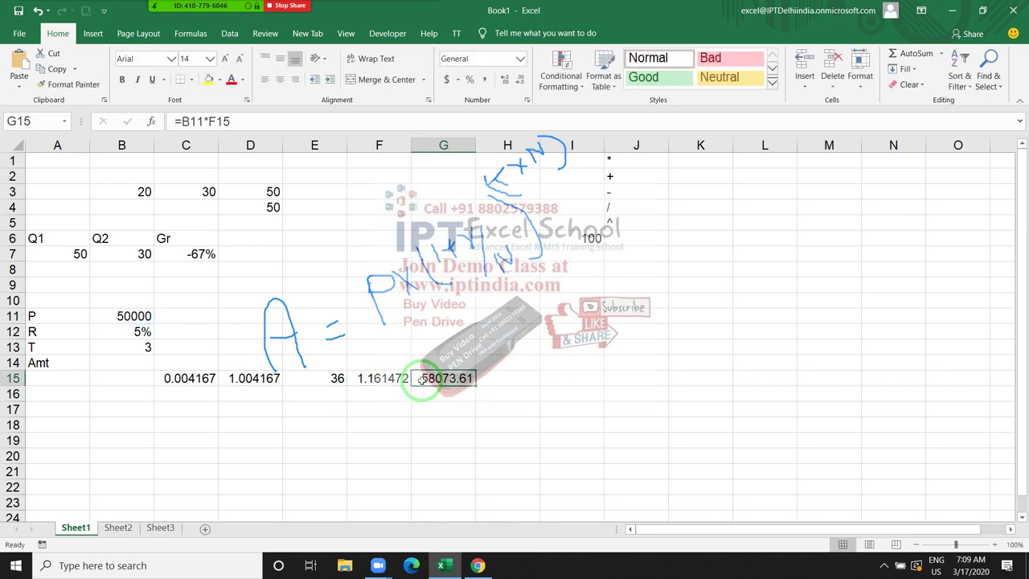
left_click(193, 15)
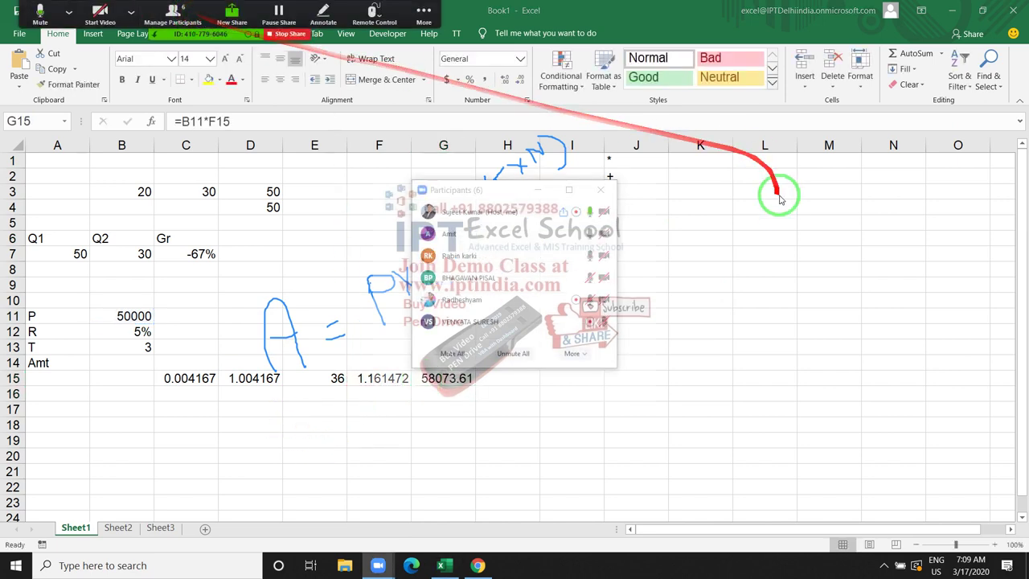
Apply an action from an attendee's More menu, then close the Participants window
mouse_move(517, 277)
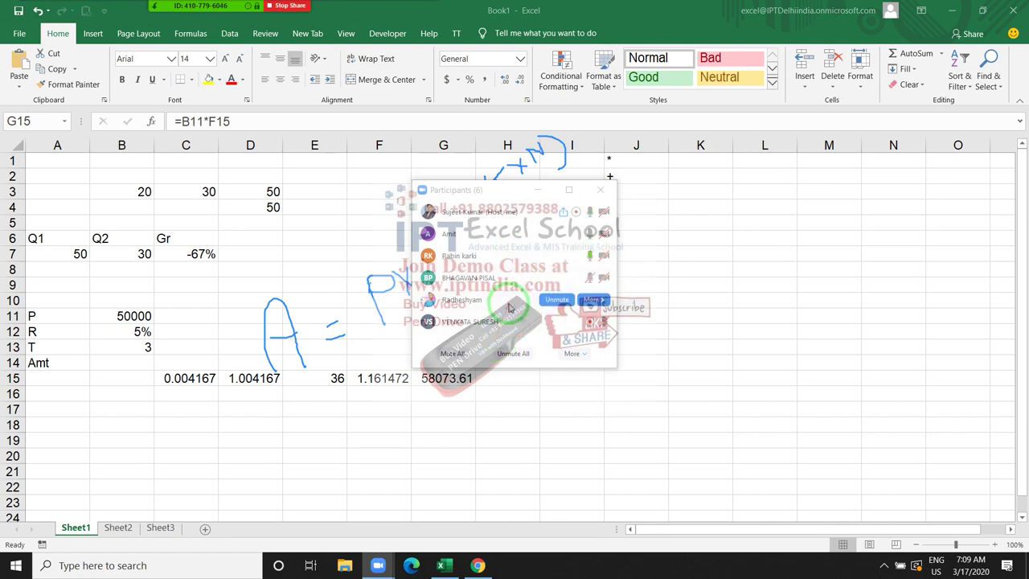
left_click(595, 278)
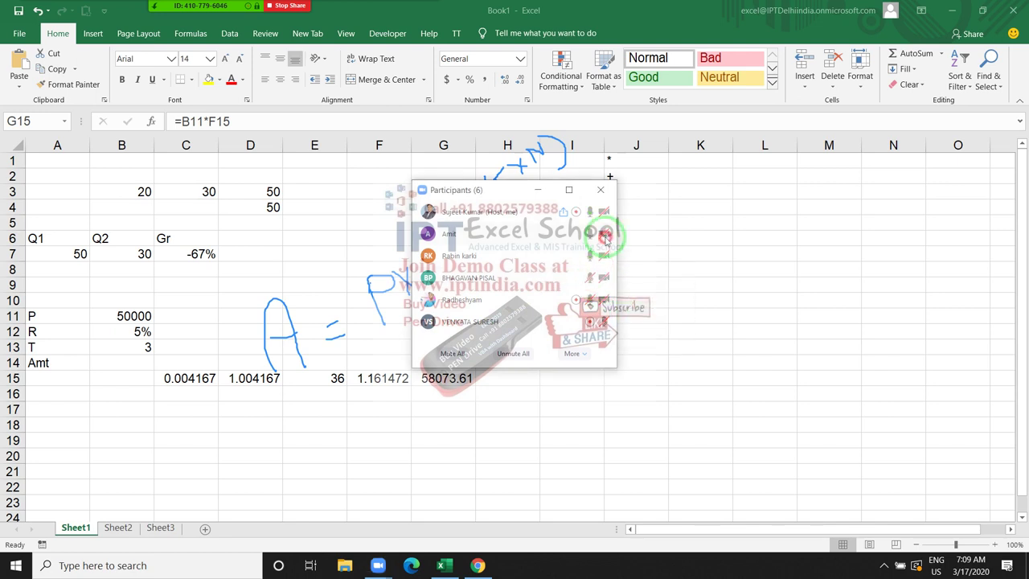
left_click(601, 233)
left_click(640, 277)
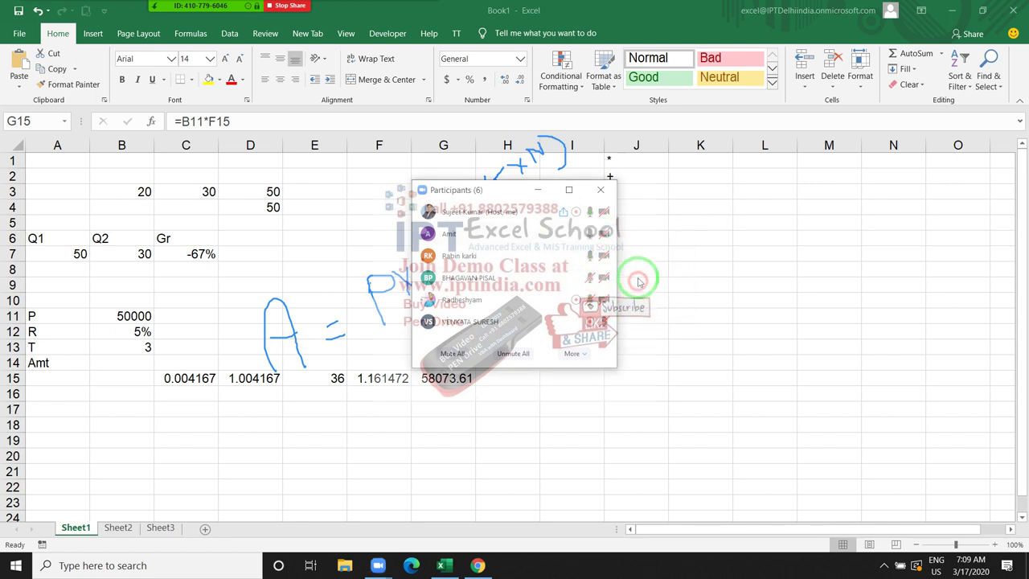
left_click(598, 190)
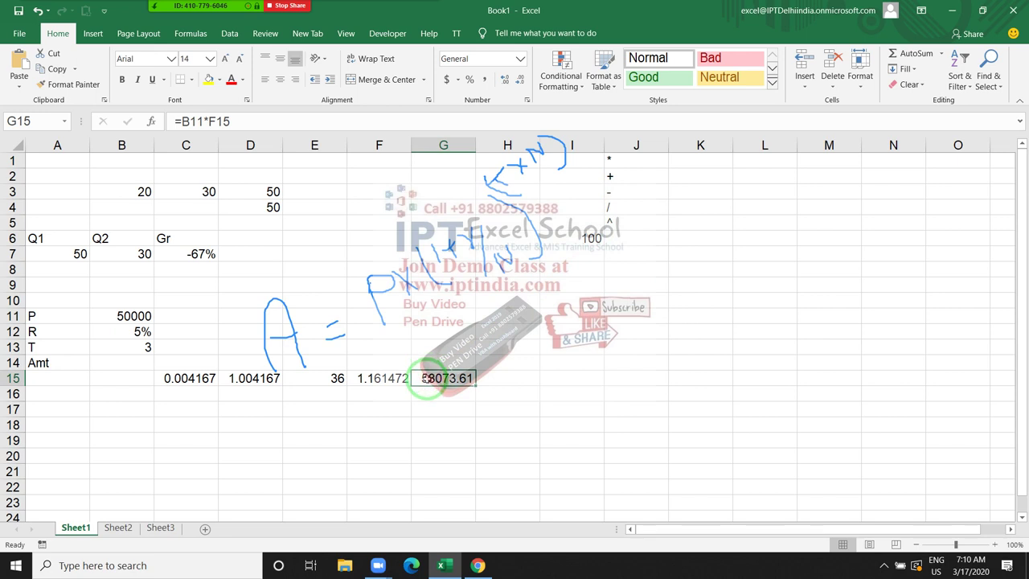
double_click(428, 380)
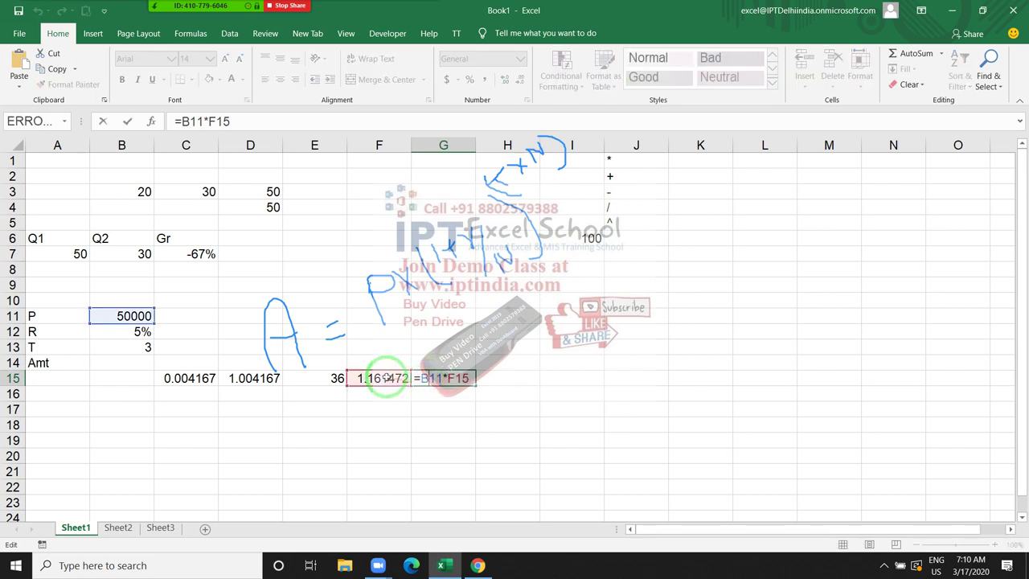
key("Return")
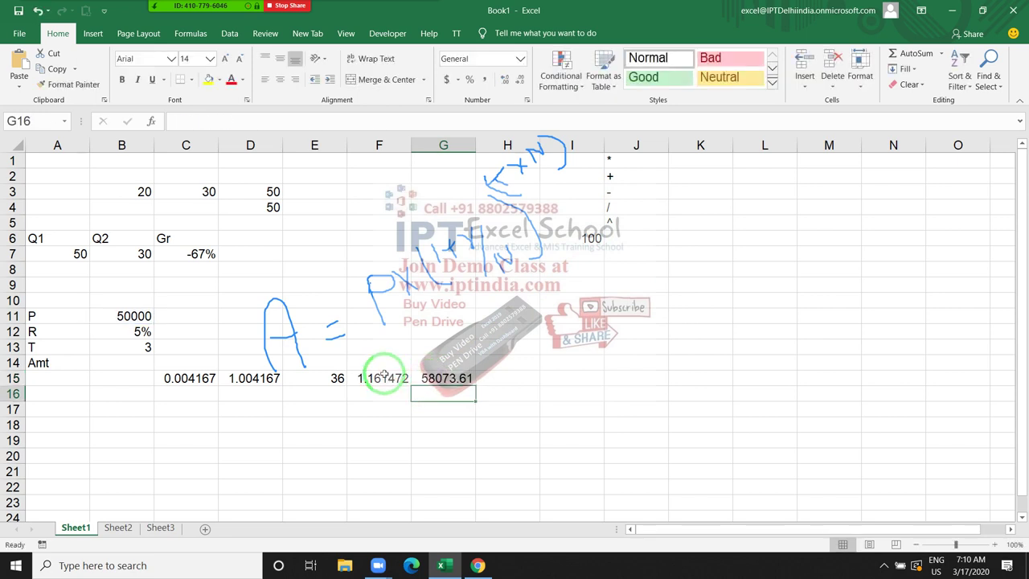
key("Up")
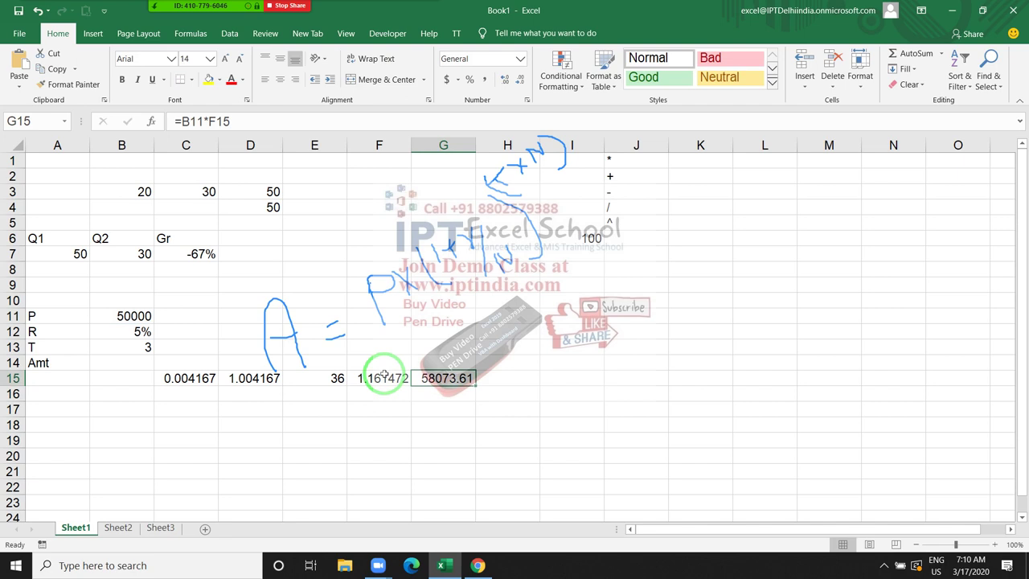
left_click(384, 376)
key("Right")
key("Left")
key("Left")
key("Left")
key("Left")
key("Left")
key("Up")
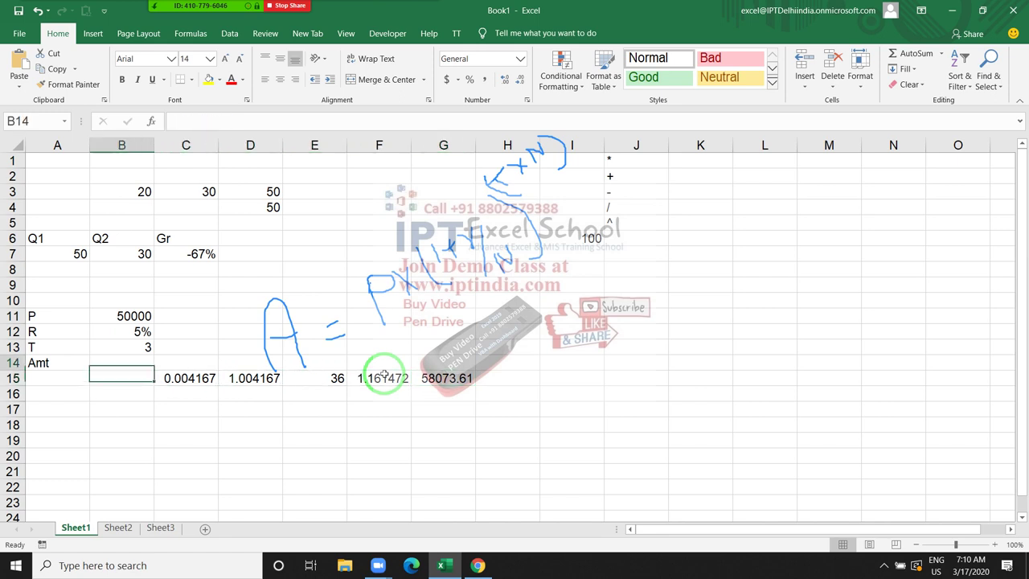
key("Down")
key("Right")
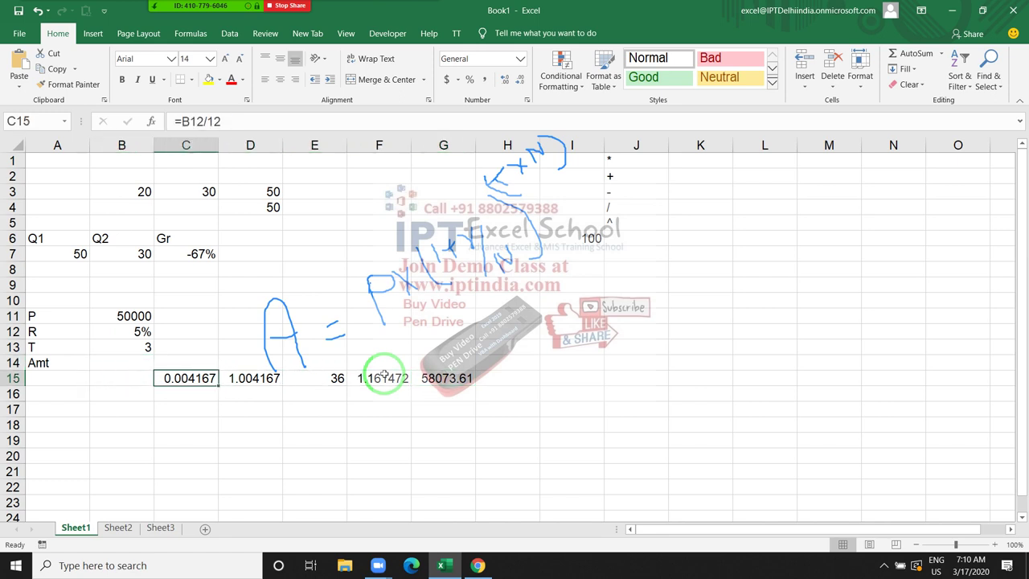
key("ctrl+shift+Right")
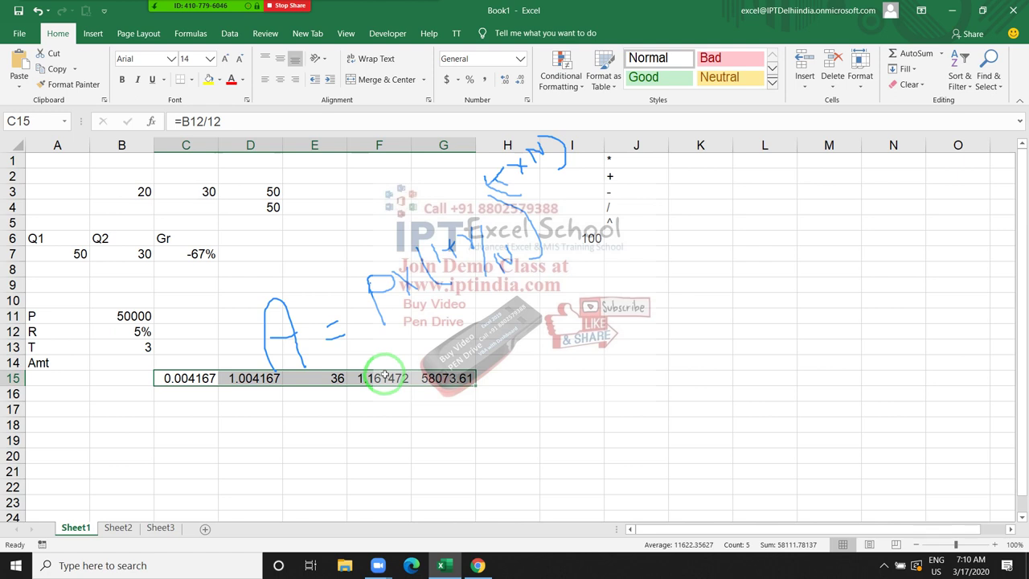
Inspect the B12/12 part of C15's formula, leaving C15 unchanged
key("Left")
key("Right")
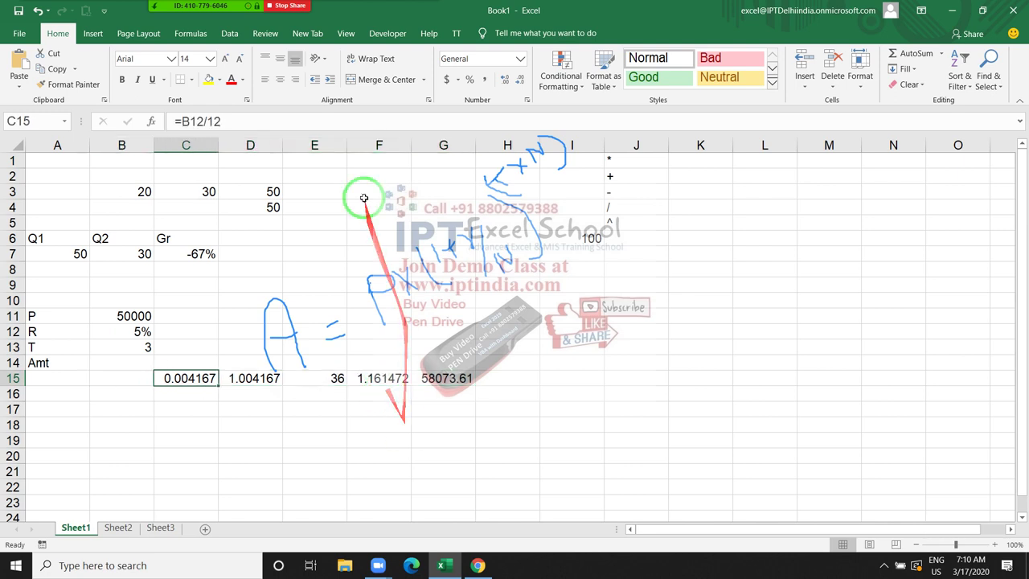
left_click(184, 121)
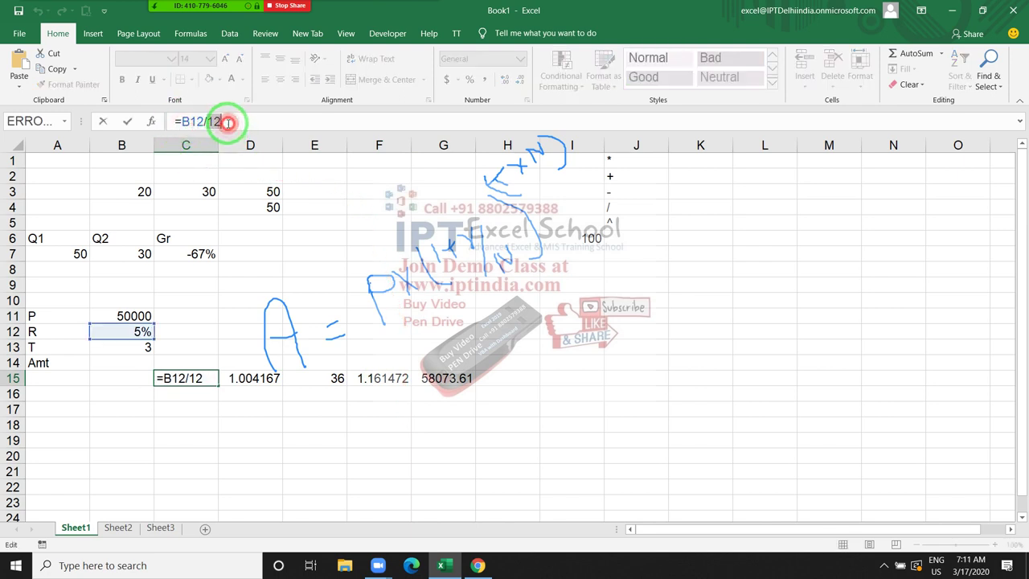
left_click_drag(225, 122, 183, 122)
left_click(250, 145)
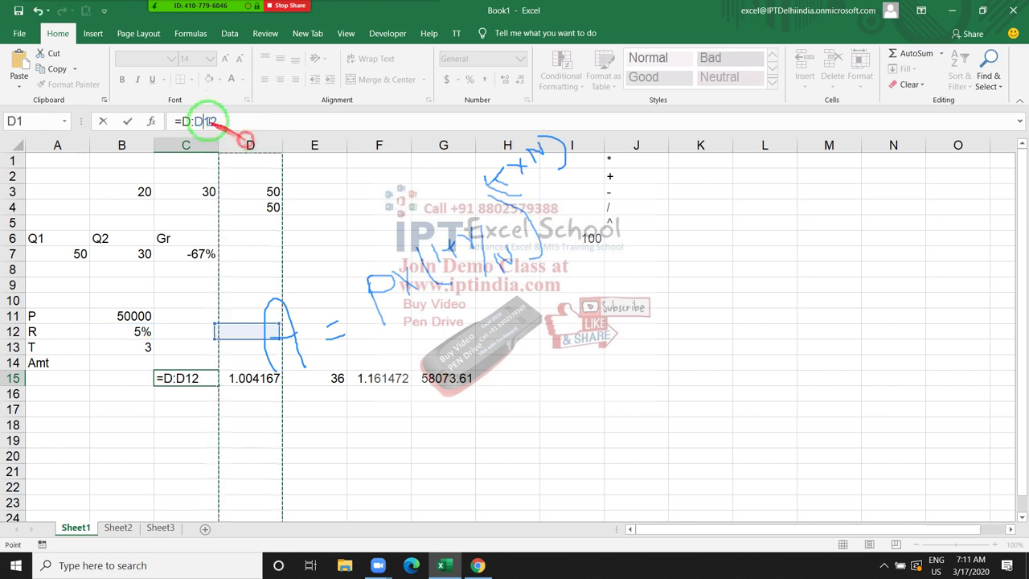
key("Escape")
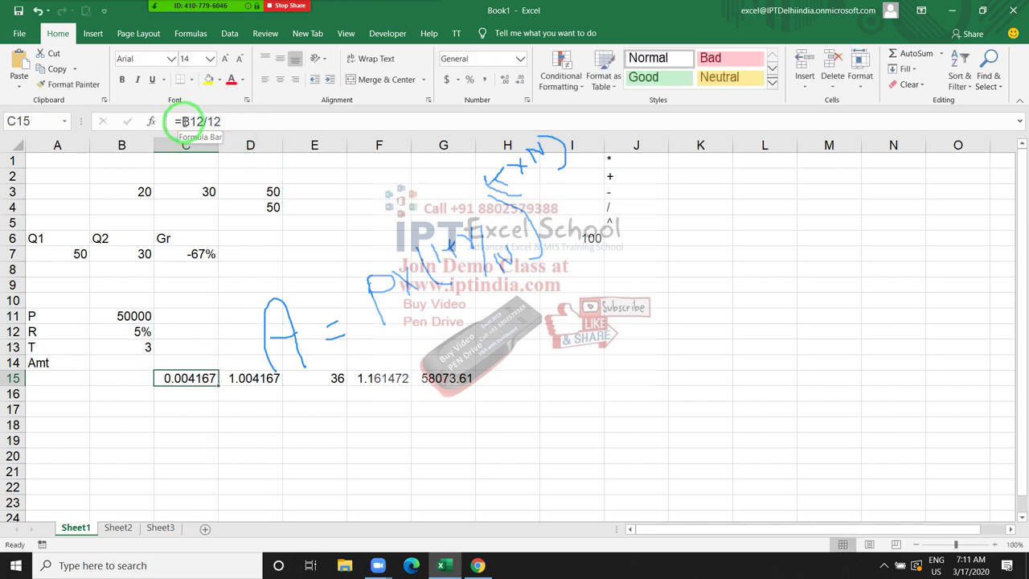
left_click(183, 122)
left_click_drag(183, 121, 222, 121)
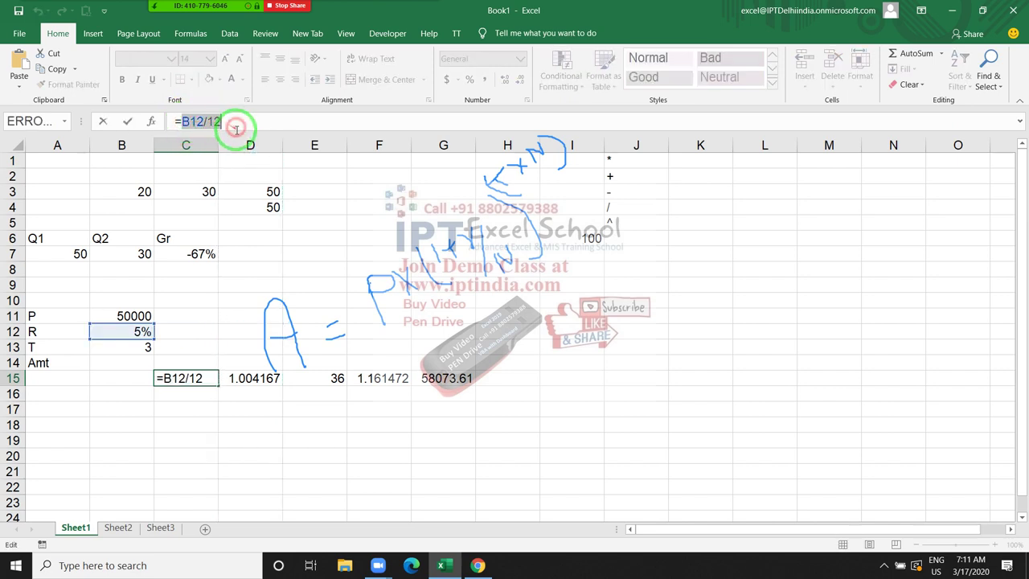
key("Escape")
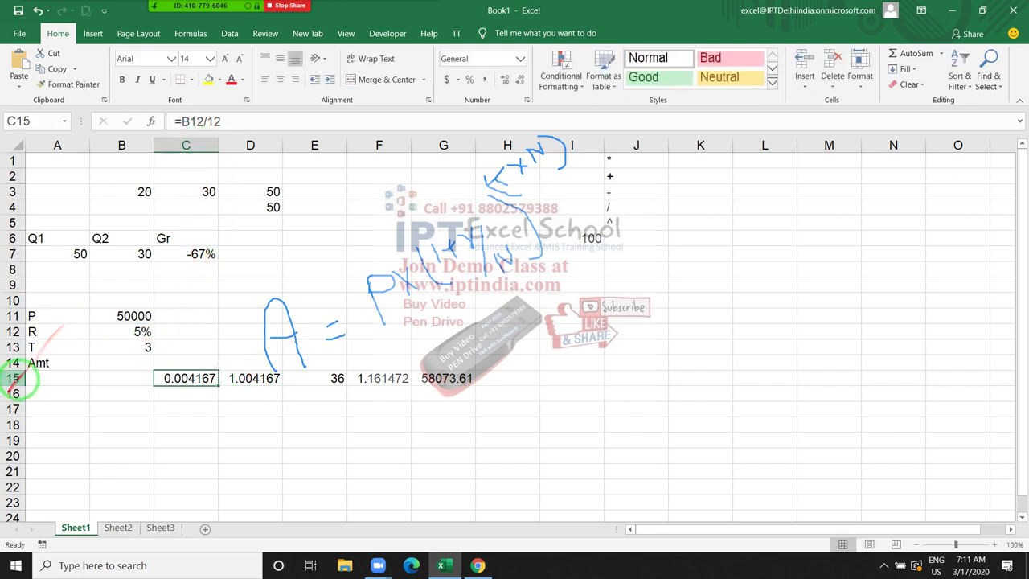
Rewrite D15 as =1+(B12/12), still returning 1.004167
double_click(237, 379)
double_click(237, 381)
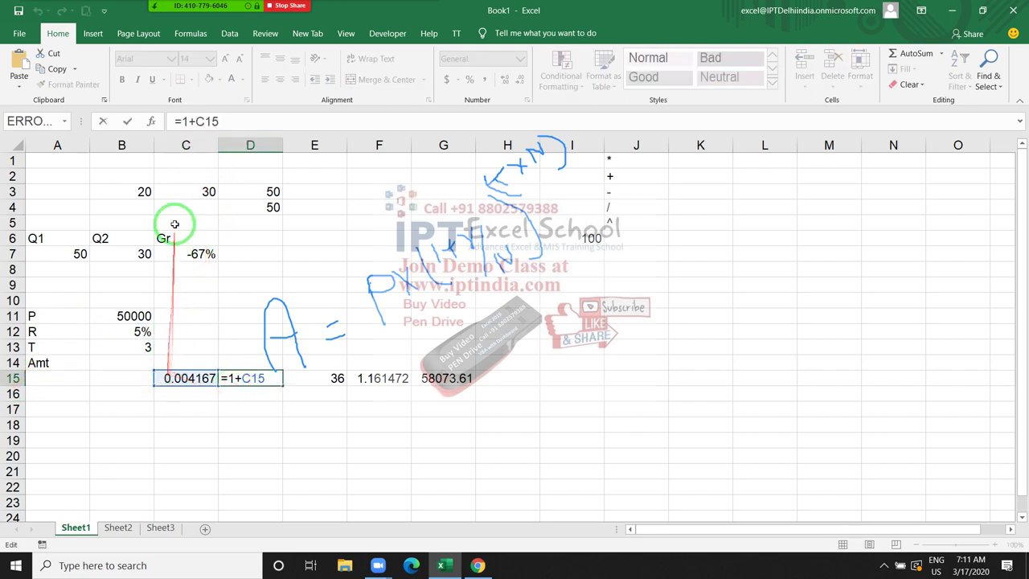
left_click_drag(242, 378, 262, 379)
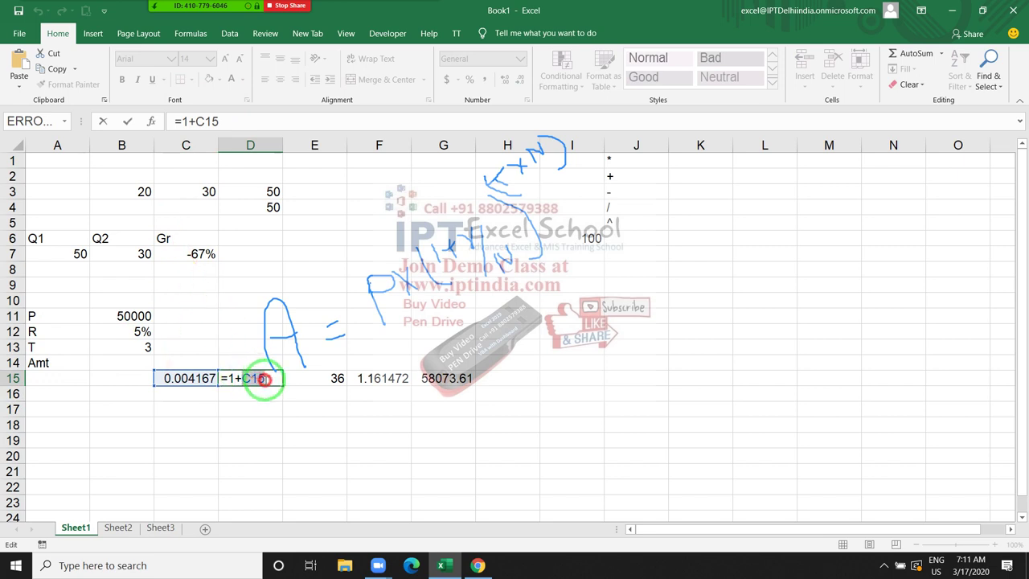
type("B12/12")
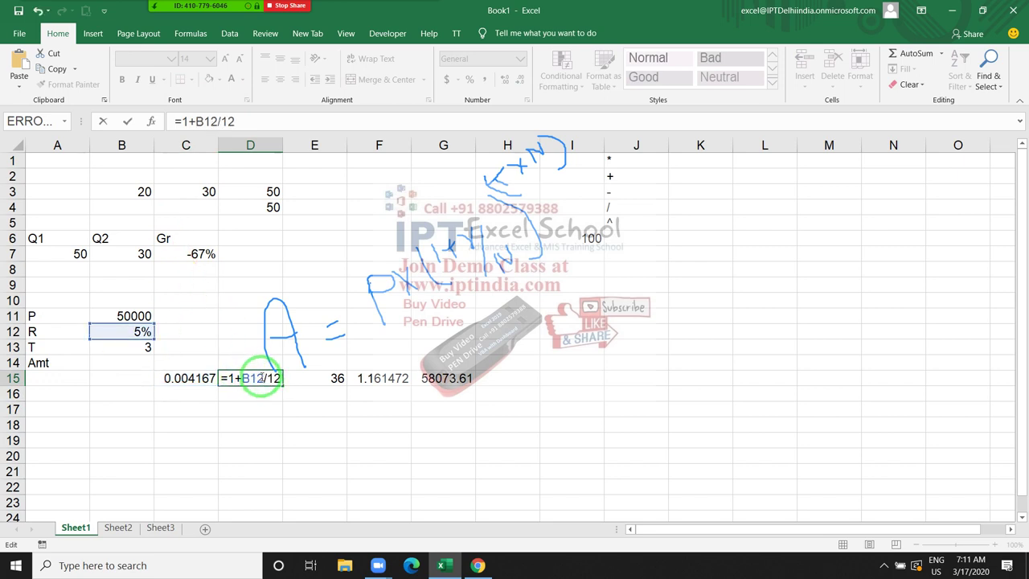
key("ctrl+z")
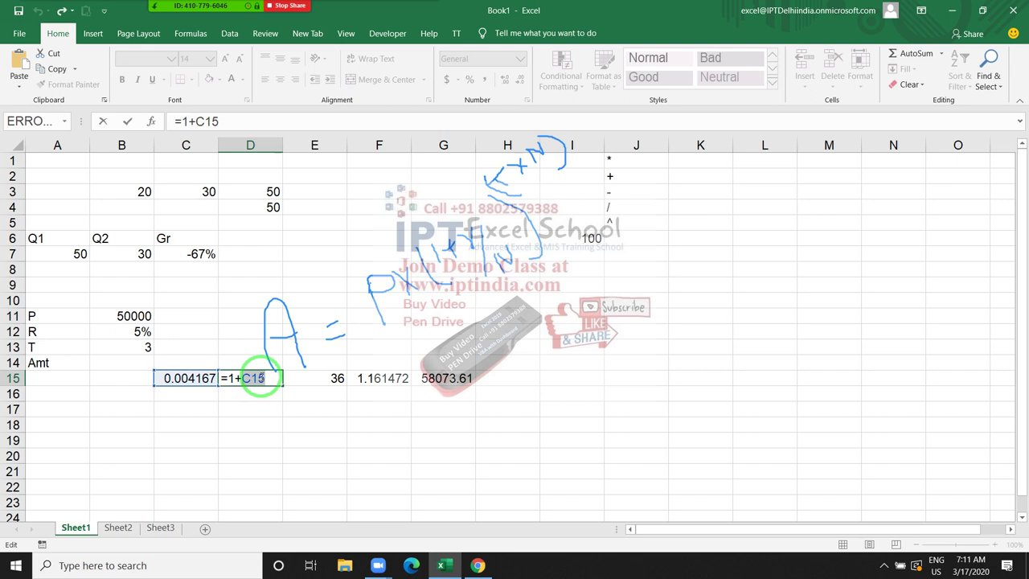
type("()")
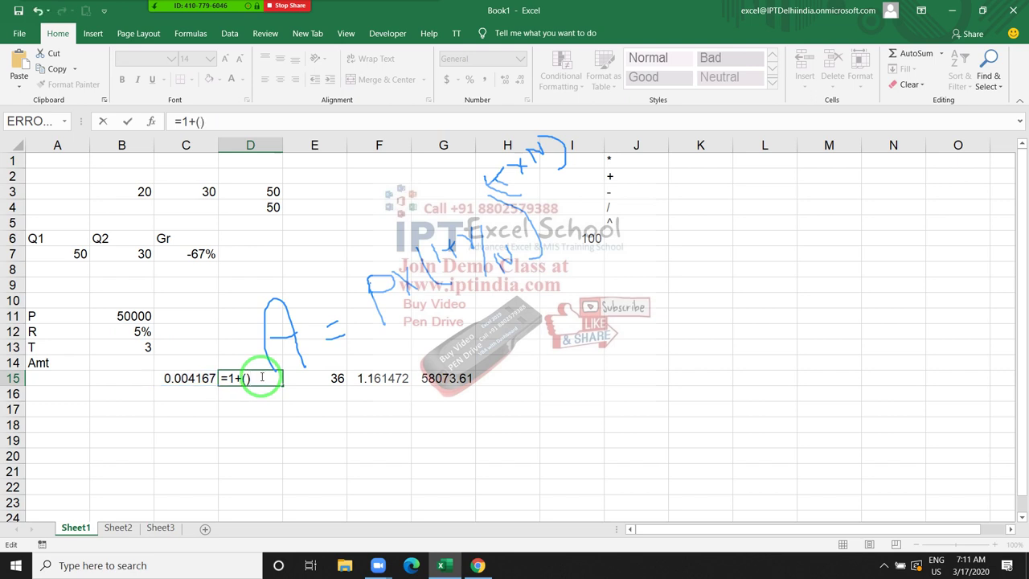
key("Left")
type("B12/12")
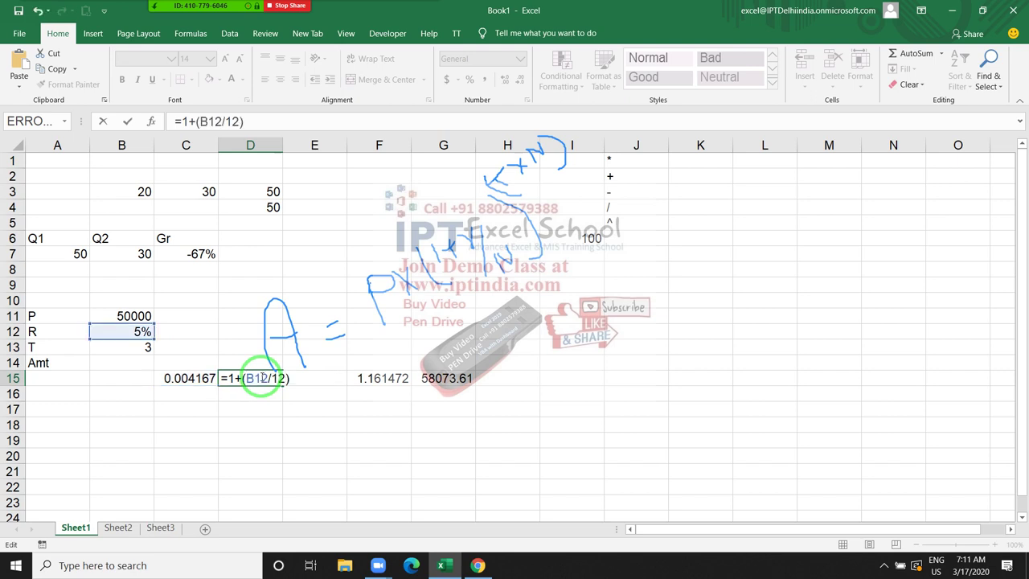
key("Return")
left_click(262, 378)
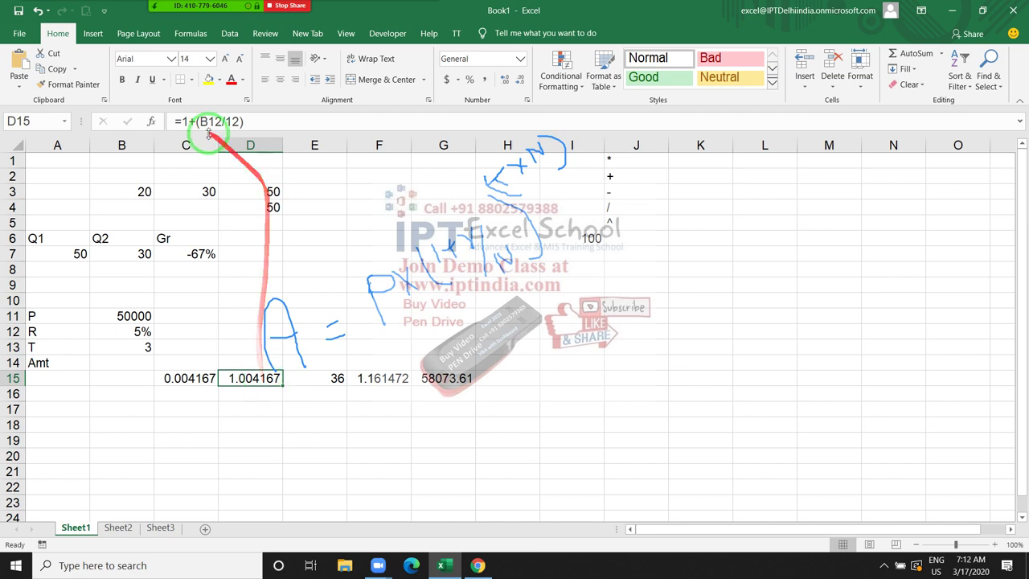
Copy 1+(B12/12) from D15 and try it in E15's formula, then undo
left_click_drag(184, 121, 281, 129)
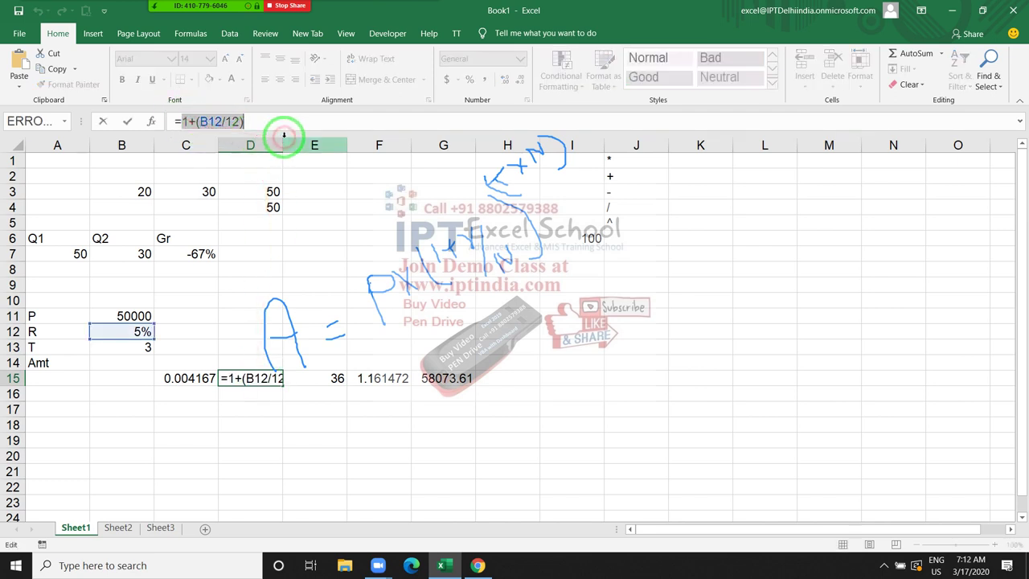
key("ctrl+Return")
left_click(336, 378)
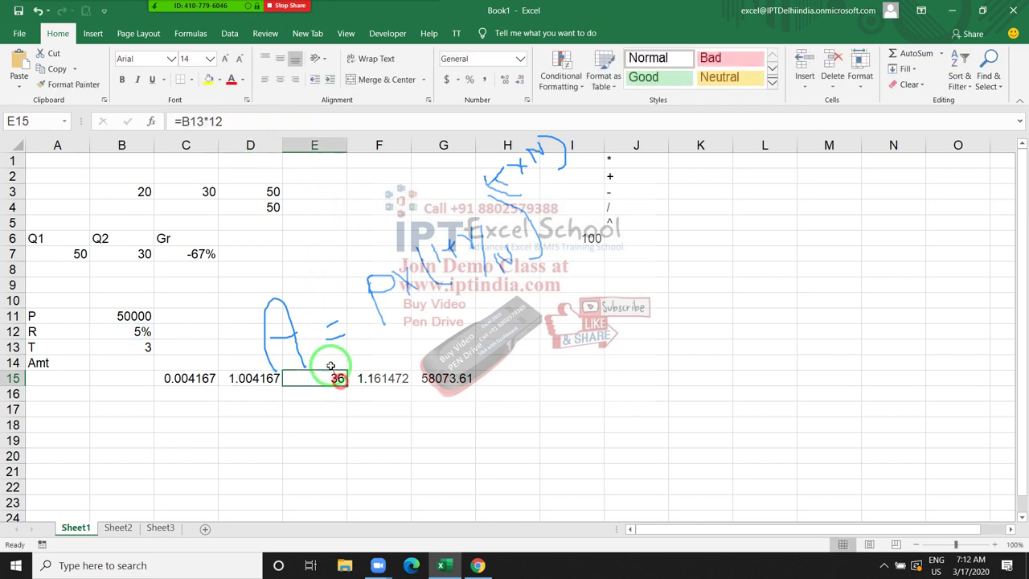
left_click(193, 120)
double_click(193, 120)
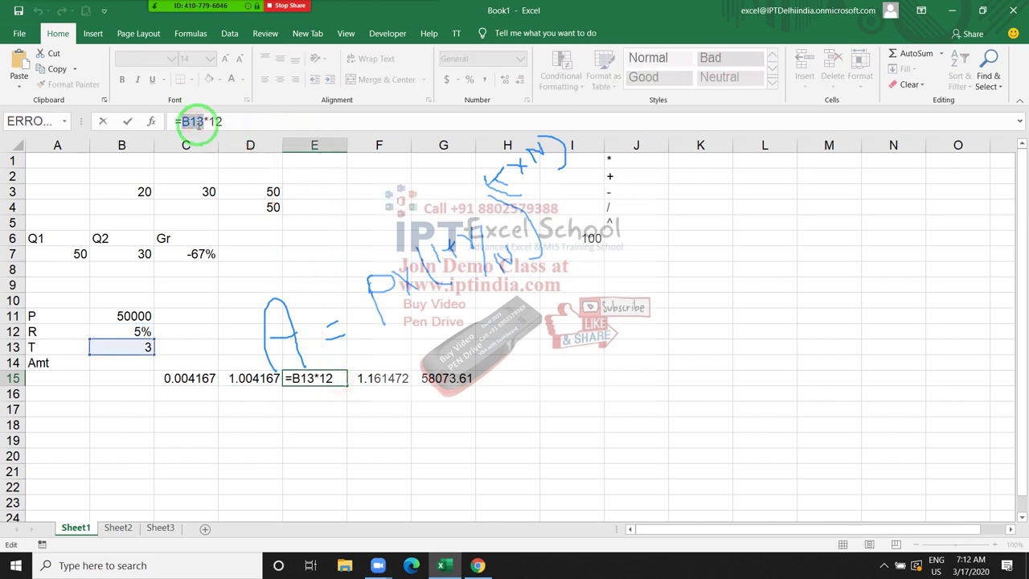
type("()")
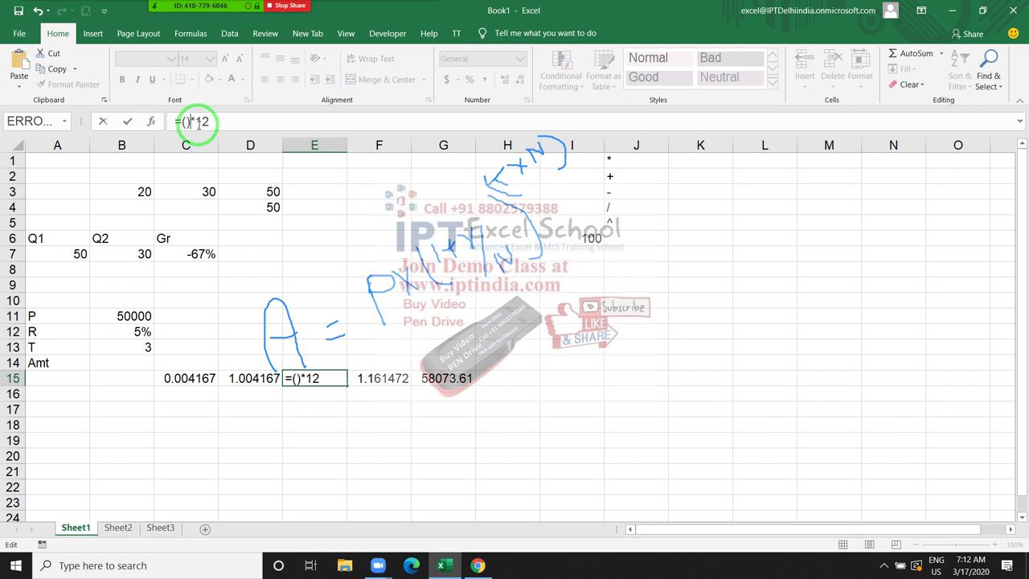
type("1+(B12/12)")
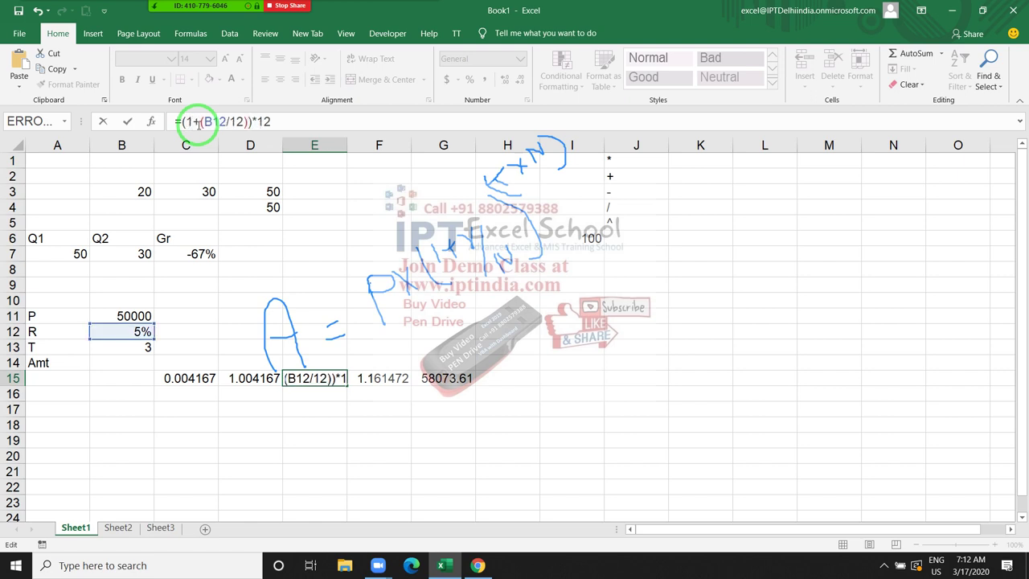
key("ctrl+Return")
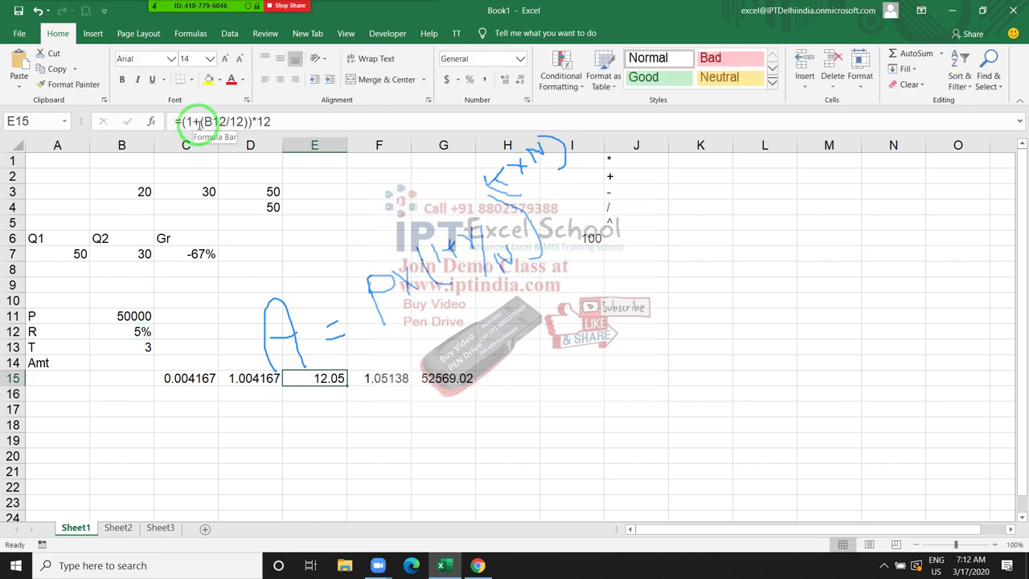
key("ctrl+z")
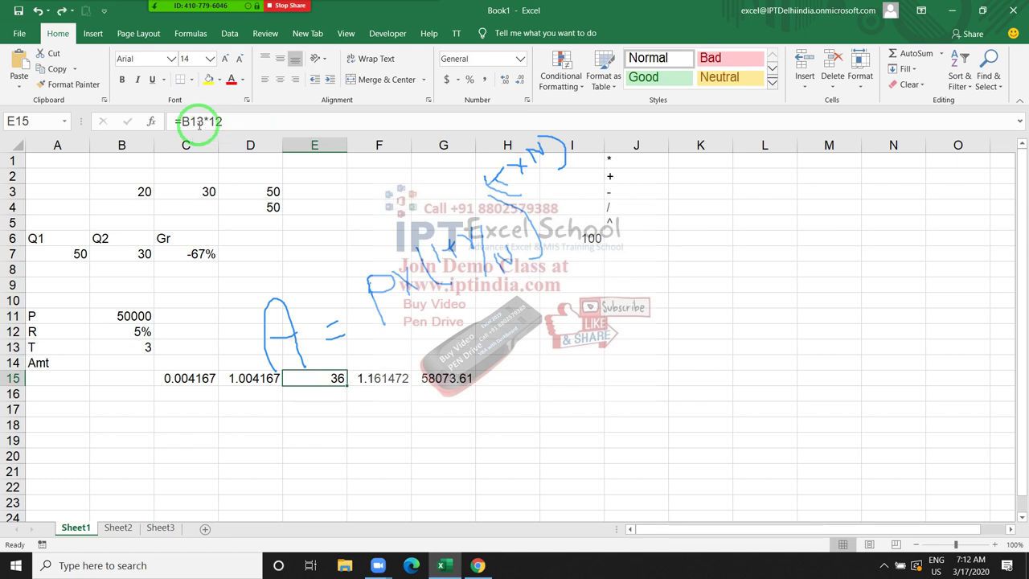
Replace D15 in F15's formula with (1+(B12/12)), making it =(1+(B12/12))^E15
left_click(191, 381)
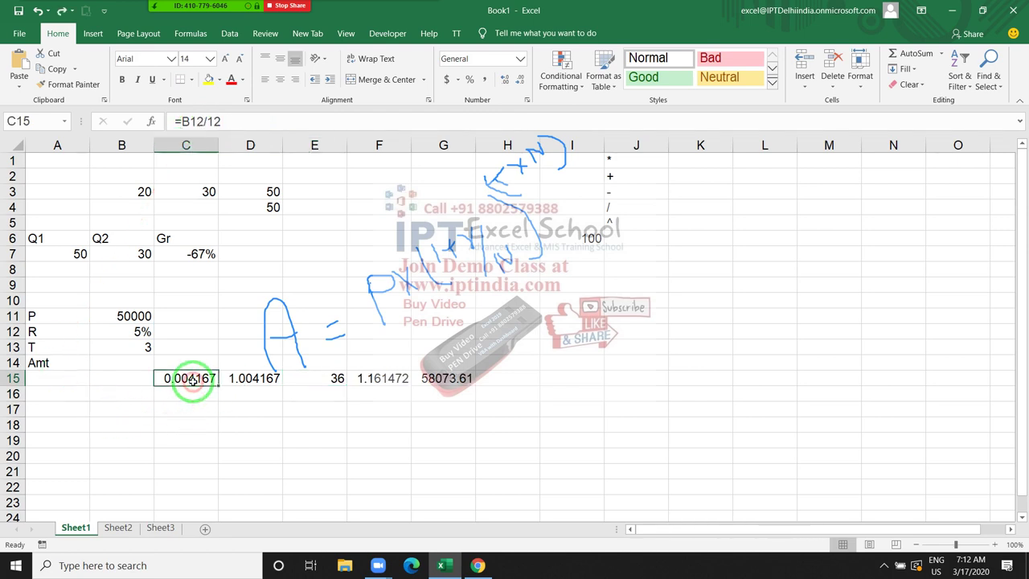
left_click(246, 379)
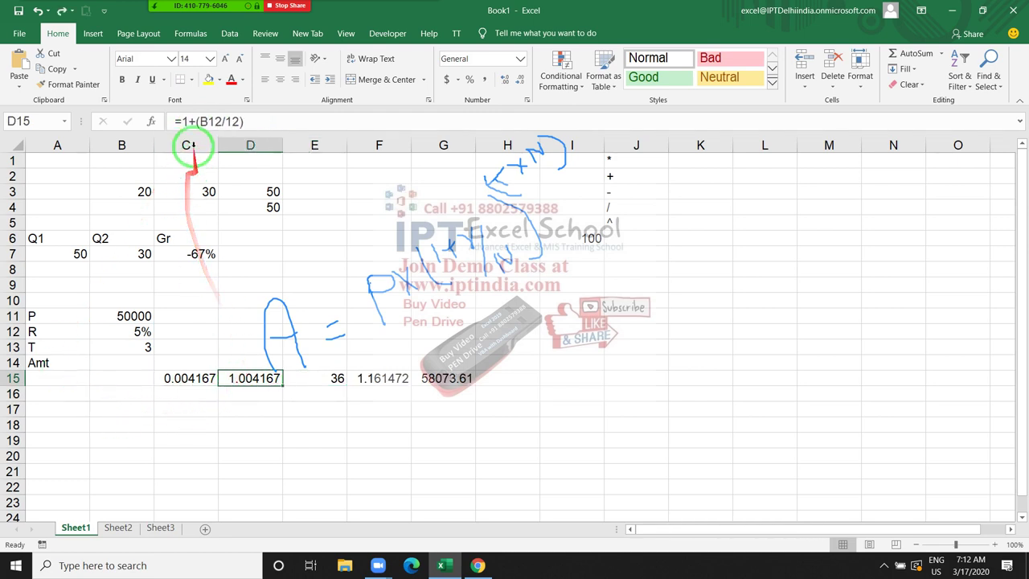
left_click_drag(181, 120, 250, 120)
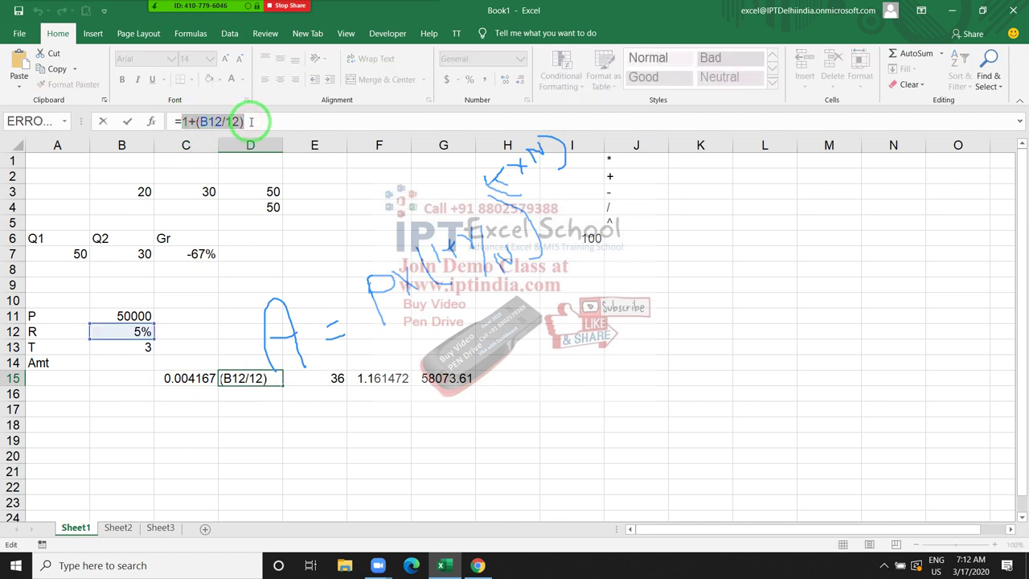
key("Escape")
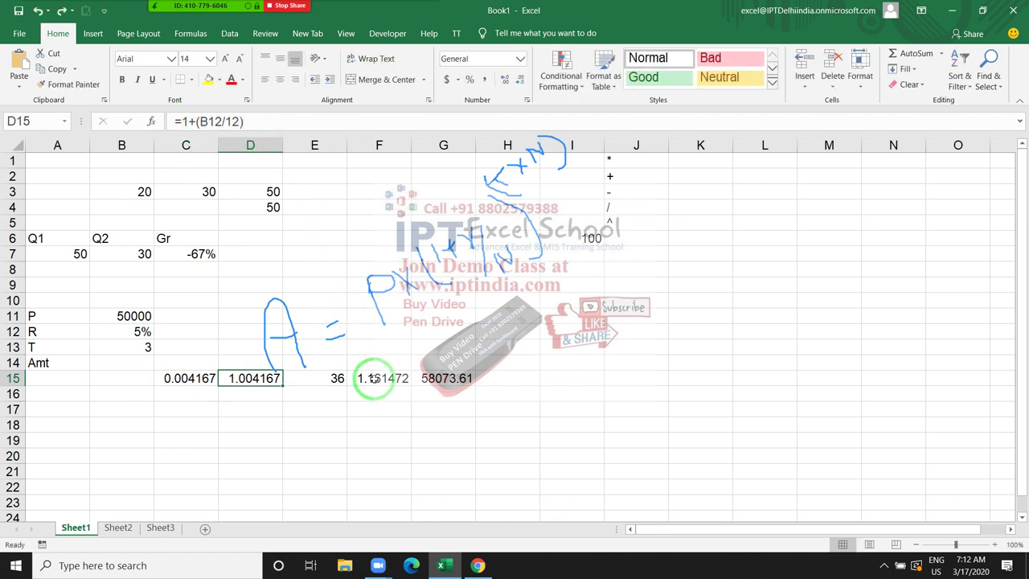
left_click(375, 380)
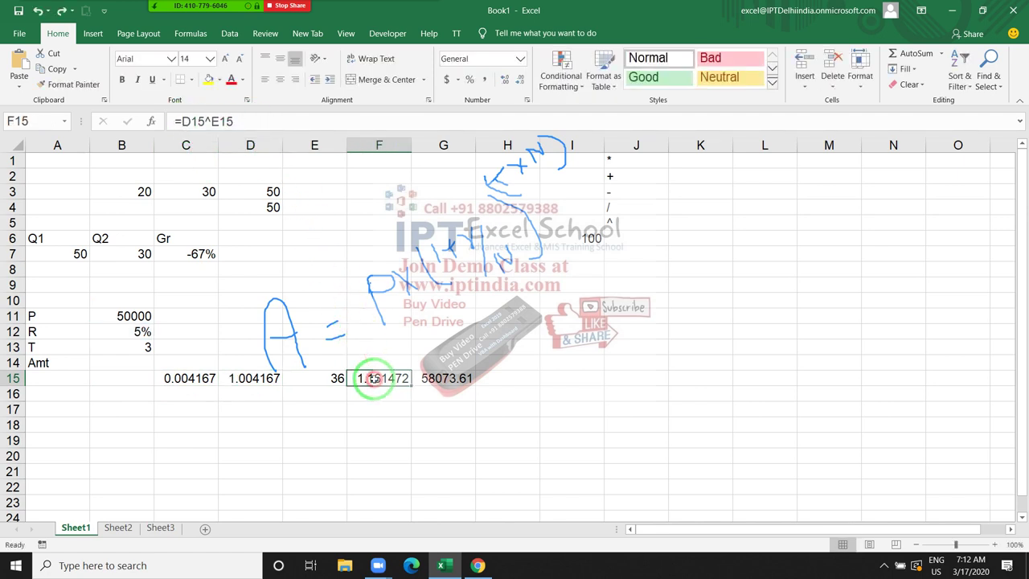
double_click(186, 121)
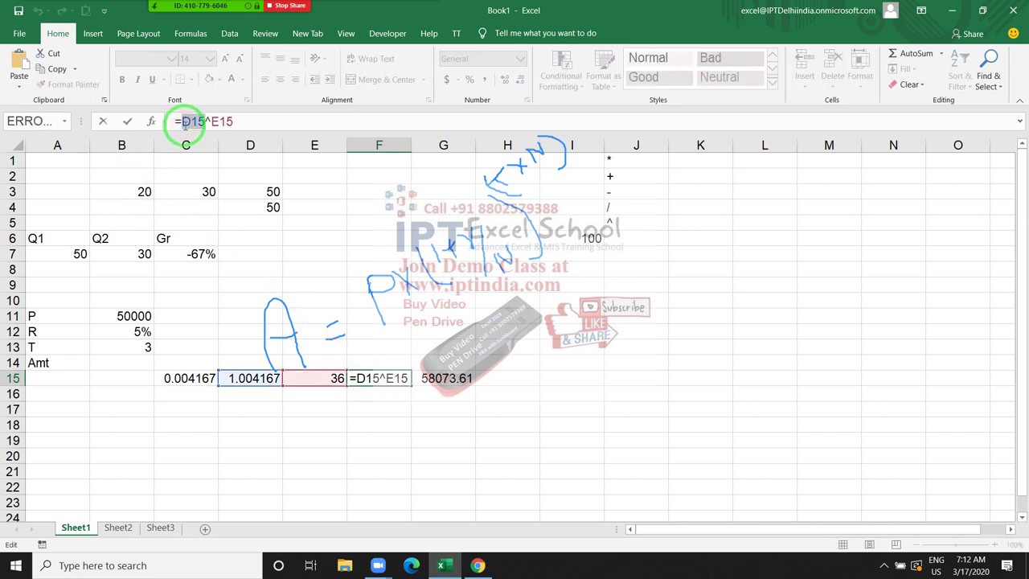
type("(1+(B12/12))")
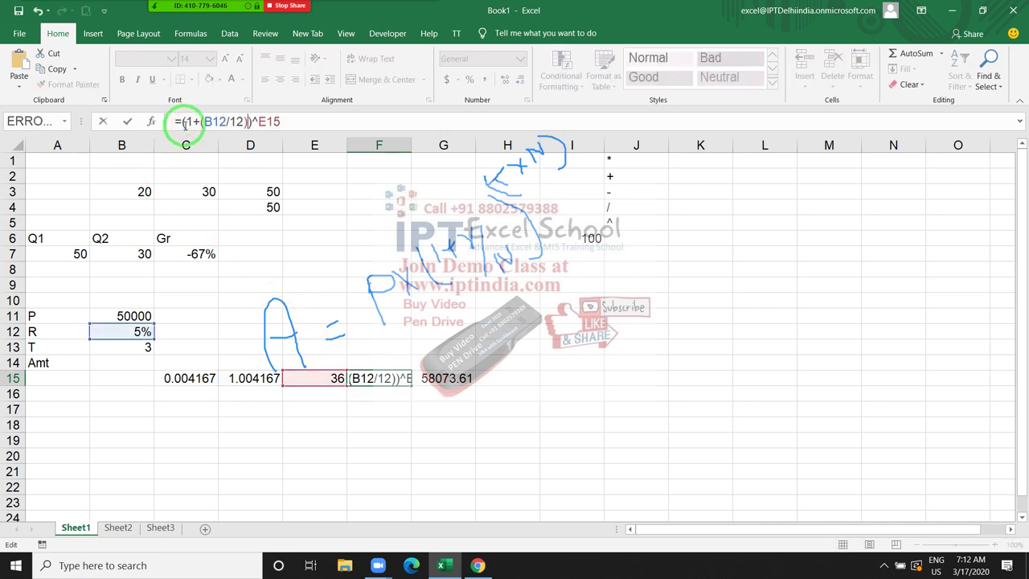
key("ctrl+Return")
Review E15's formula and try parenthesizing F15's exponent, then cancel the incomplete edit
key("Left")
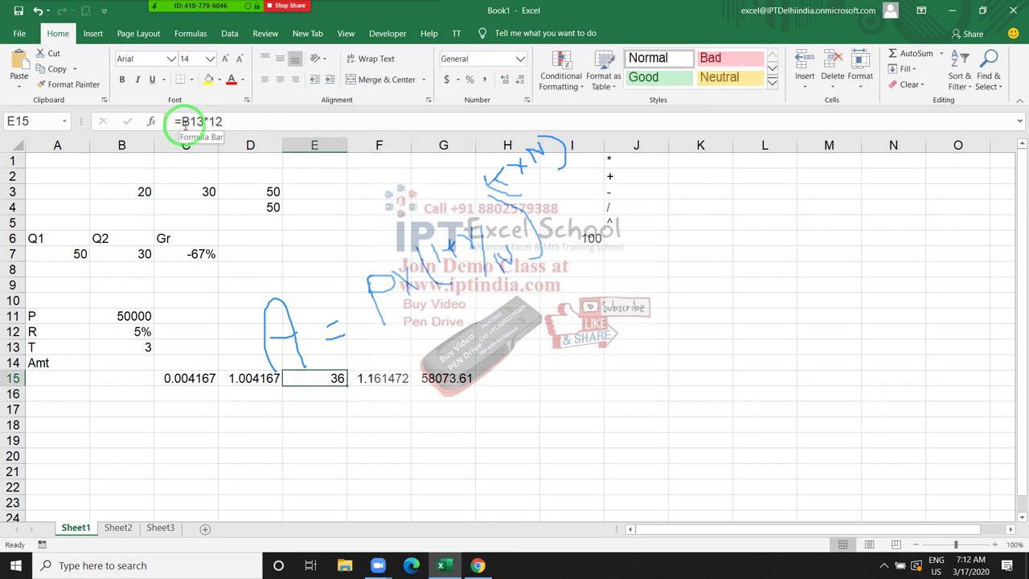
left_click(187, 121)
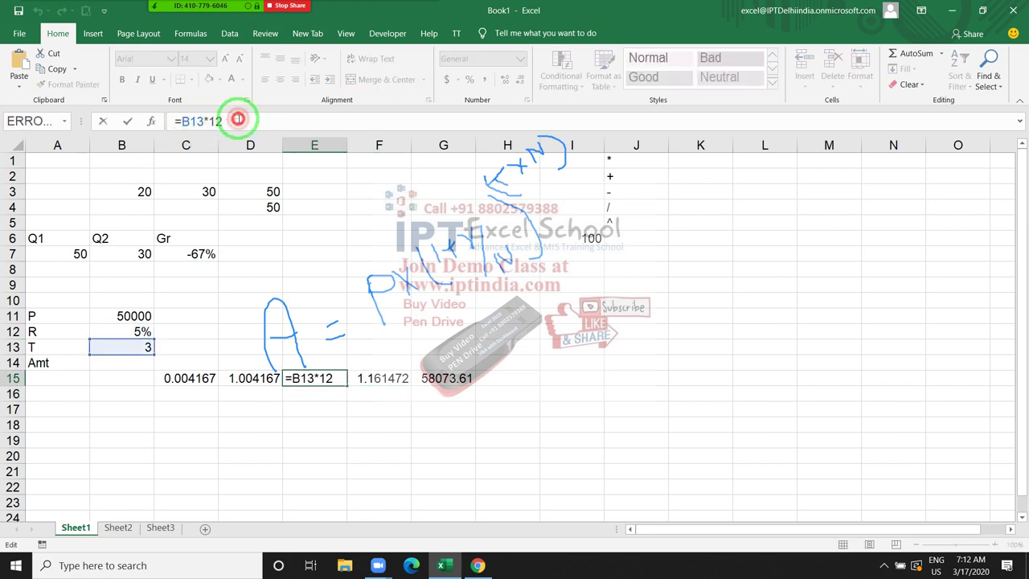
key("ctrl+Return")
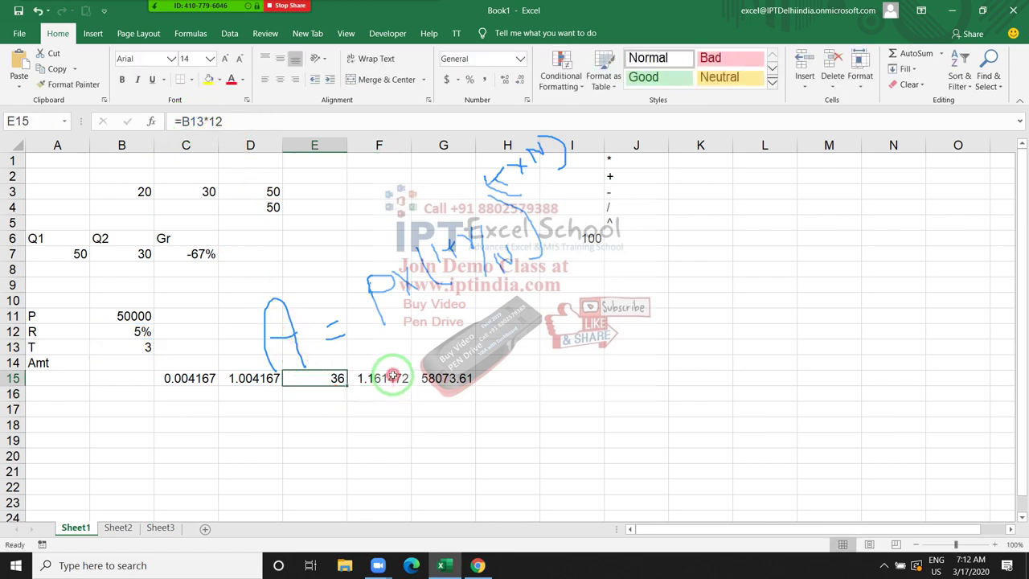
left_click(386, 373)
double_click(270, 122)
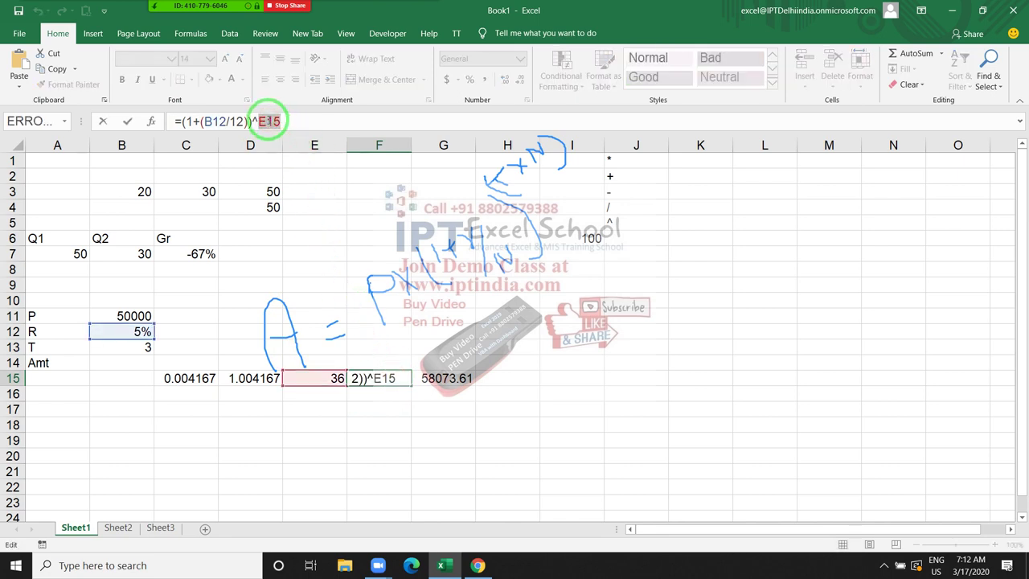
type("()")
key("Left")
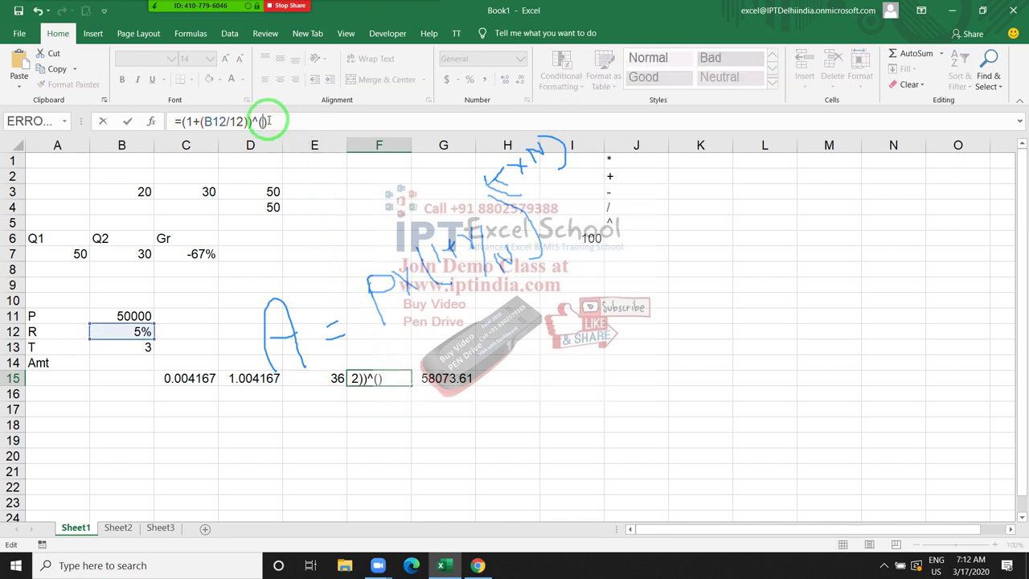
key("Return")
key("Escape")
key("Left")
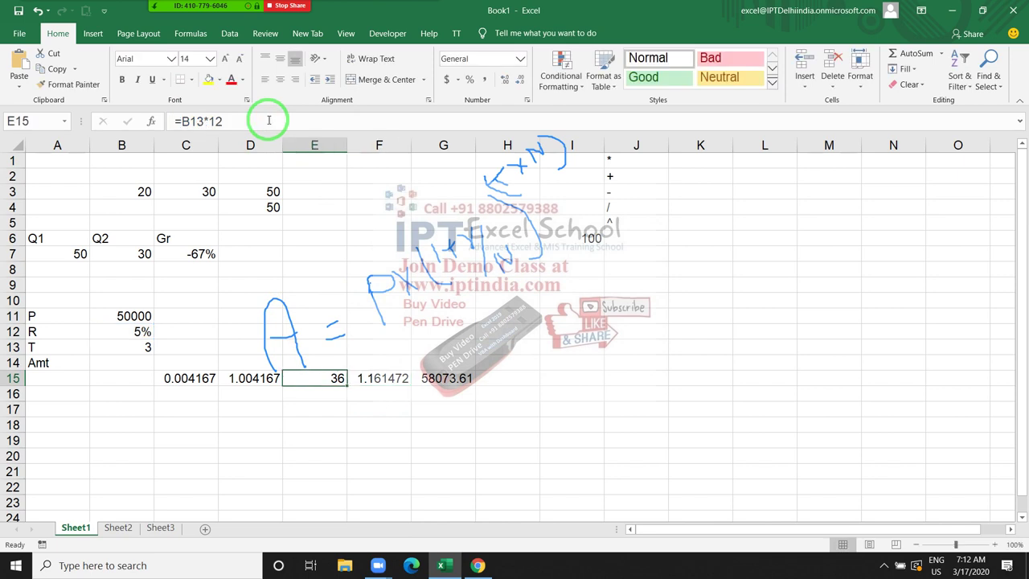
left_click(184, 121)
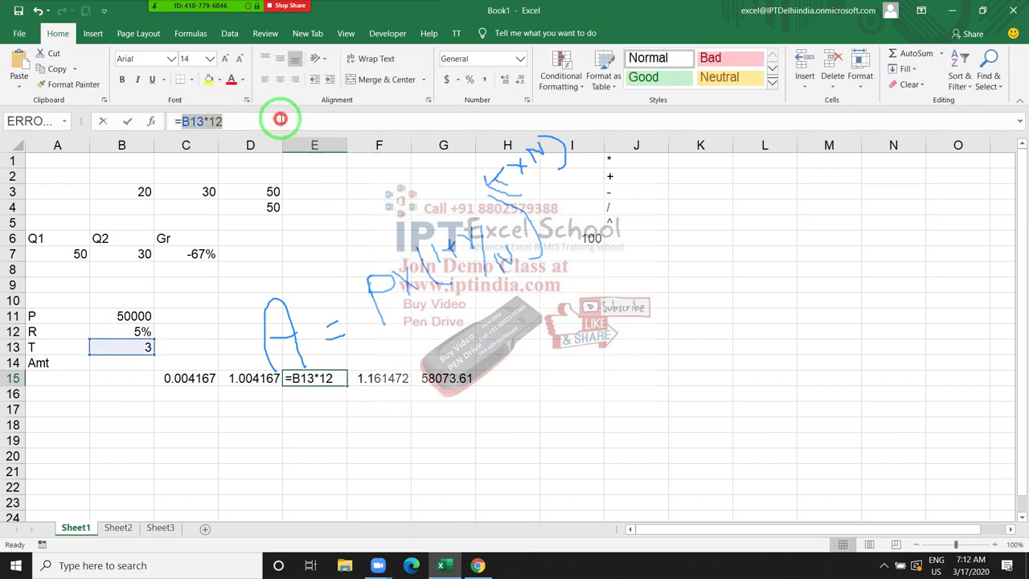
key("Escape")
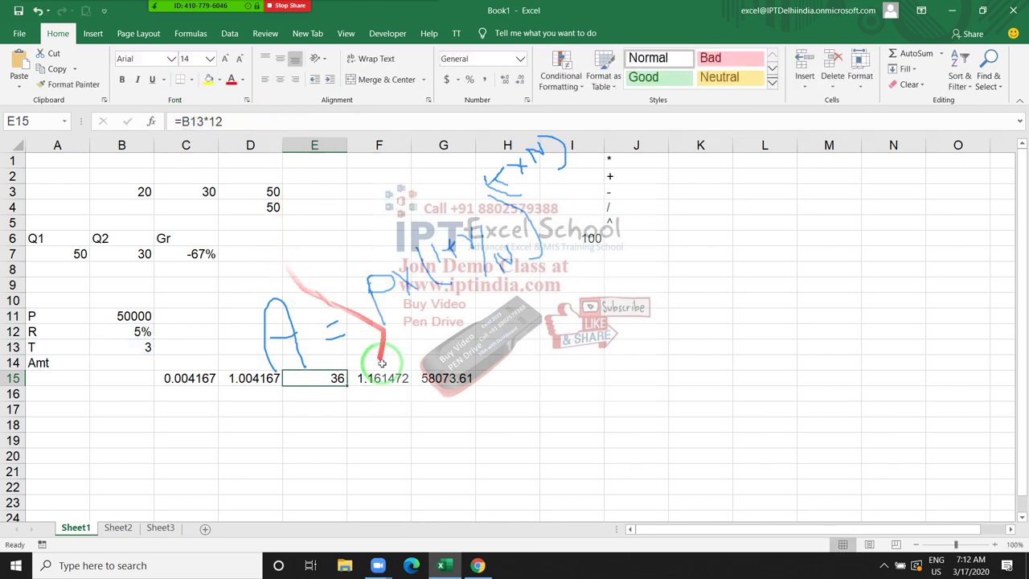
left_click(378, 378)
Change F15's exponent to (B13*12), giving =(1+(B12/12))^(B13*12) = 1.161472
key("ctrl+Up")
double_click(387, 378)
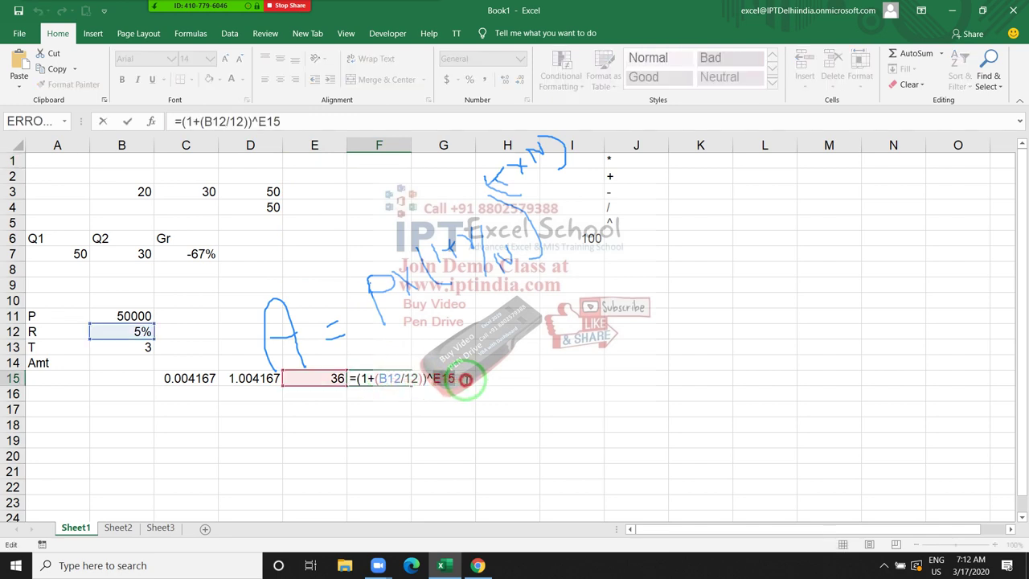
key("BackSpace")
key("BackSpace")
key("BackSpace")
type("(")
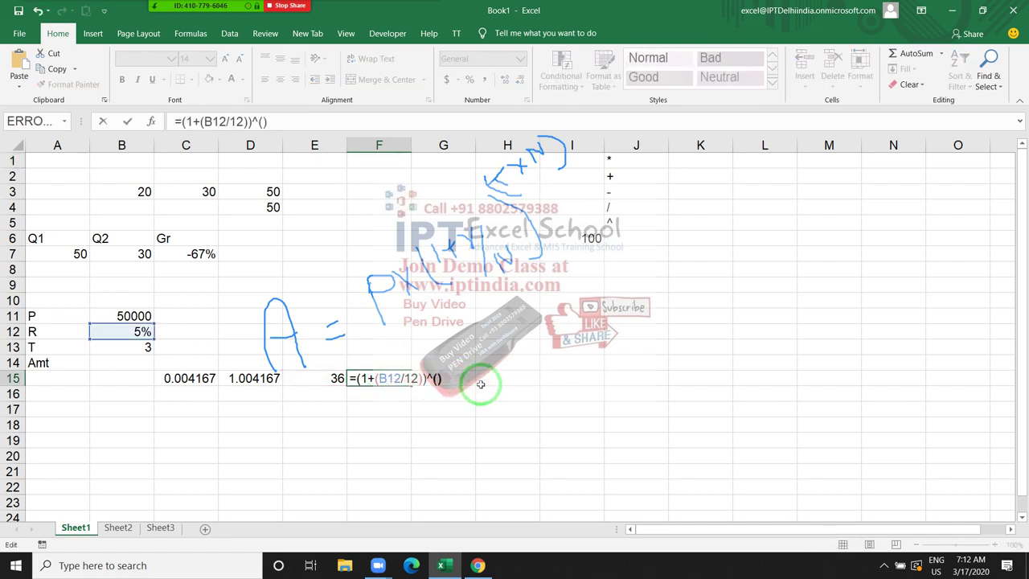
type(")")
key("Left")
type("B13*12")
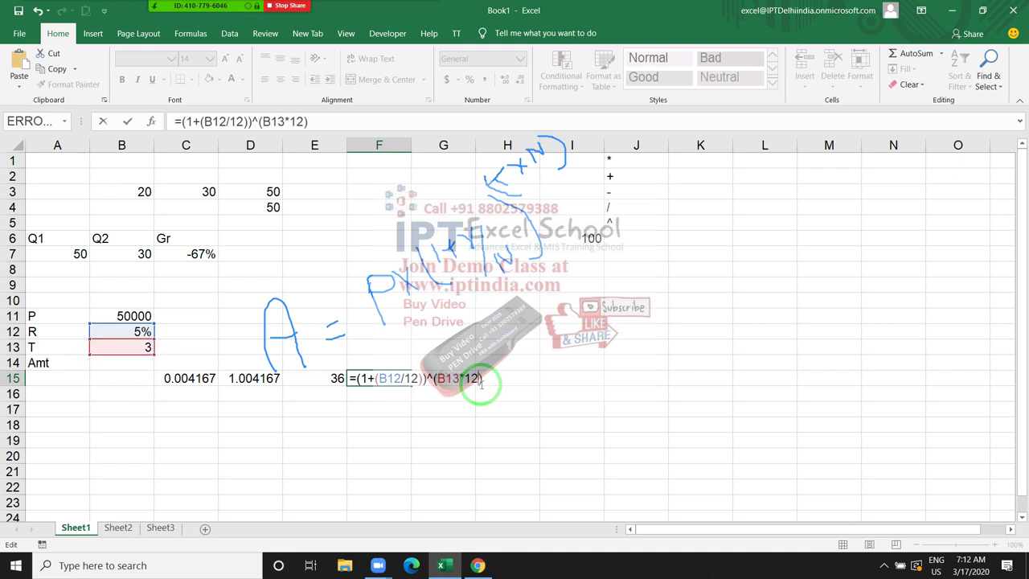
key("Return")
key("Up")
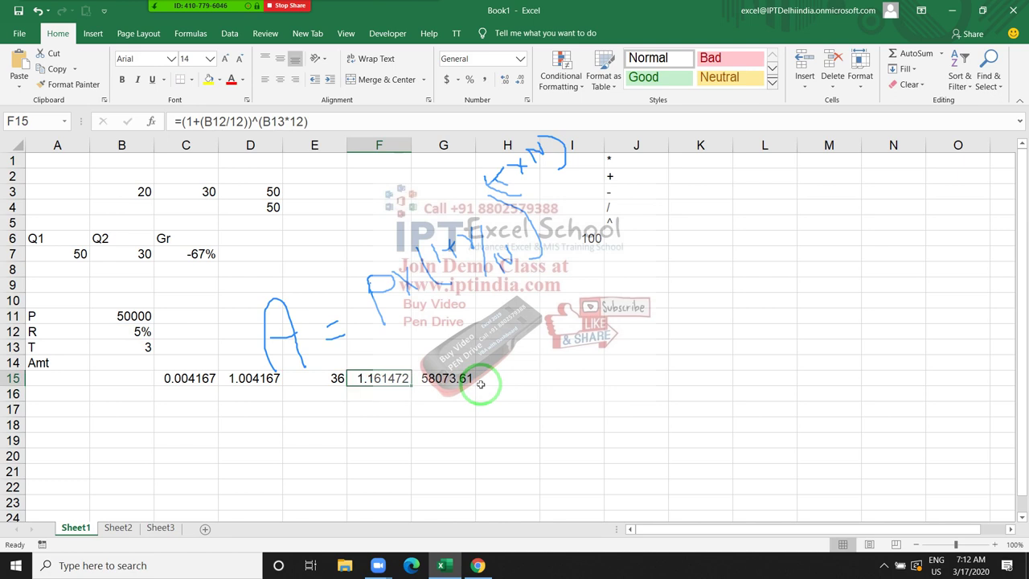
left_click(178, 121)
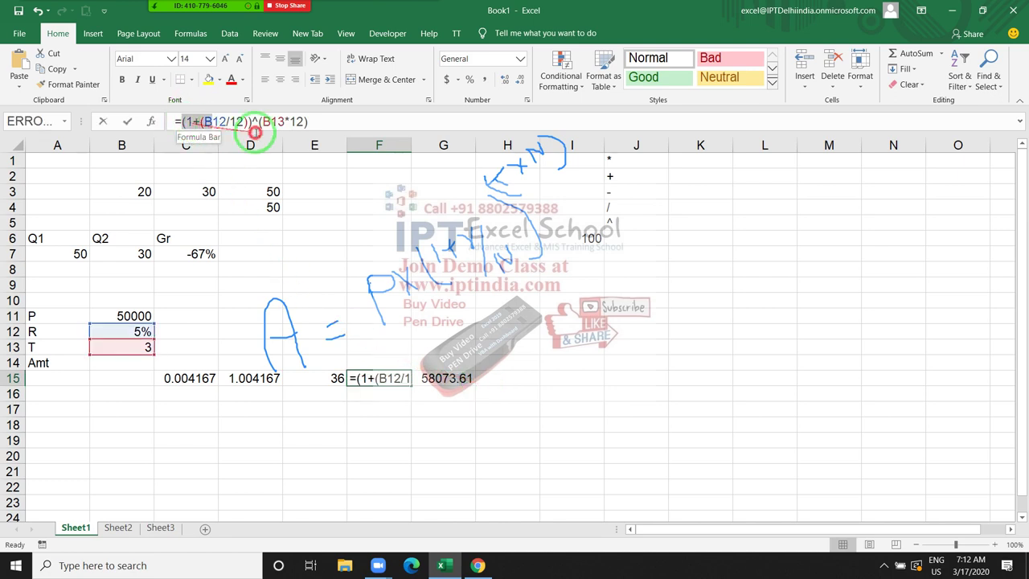
key("Escape")
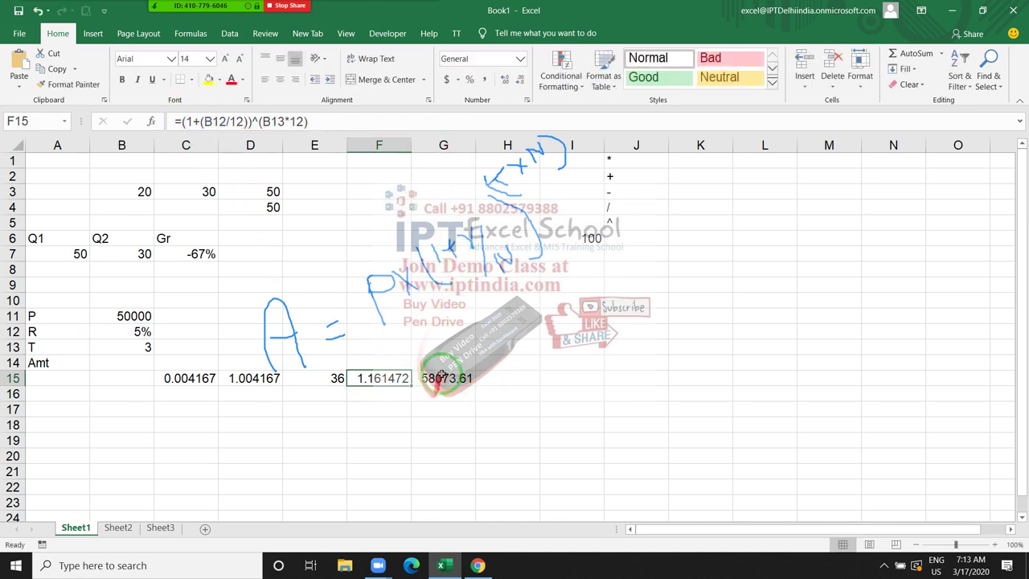
left_click(443, 377)
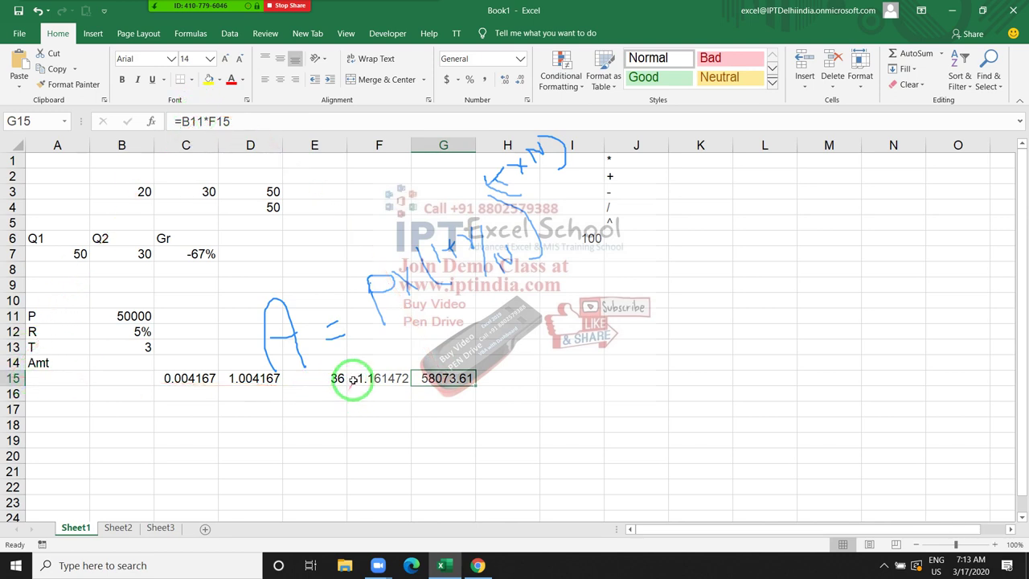
Combine G15 into =B11*((1+(B12/12))^(B13*12)) and paste it into B14
double_click(211, 120)
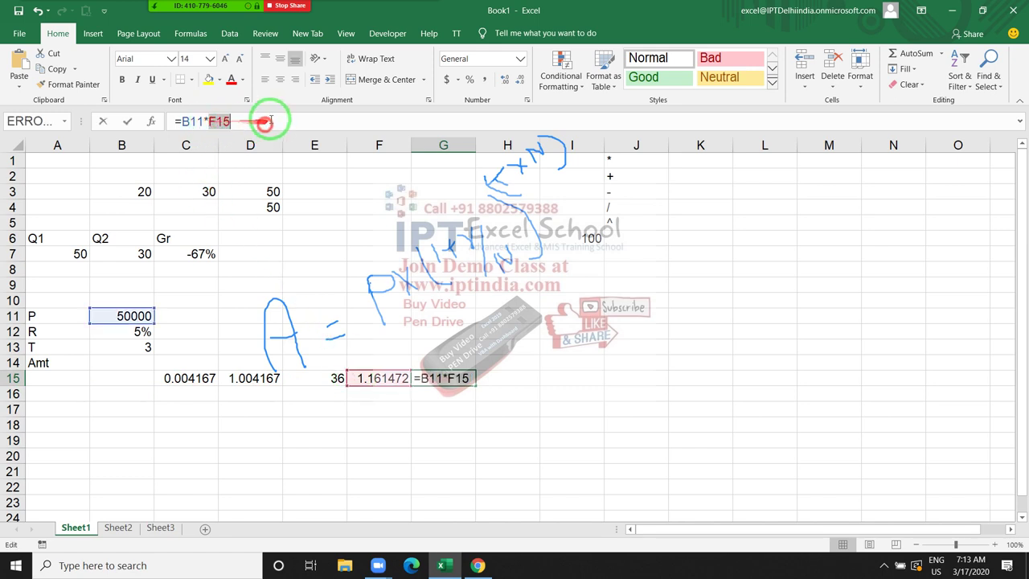
key("BackSpace")
type("()")
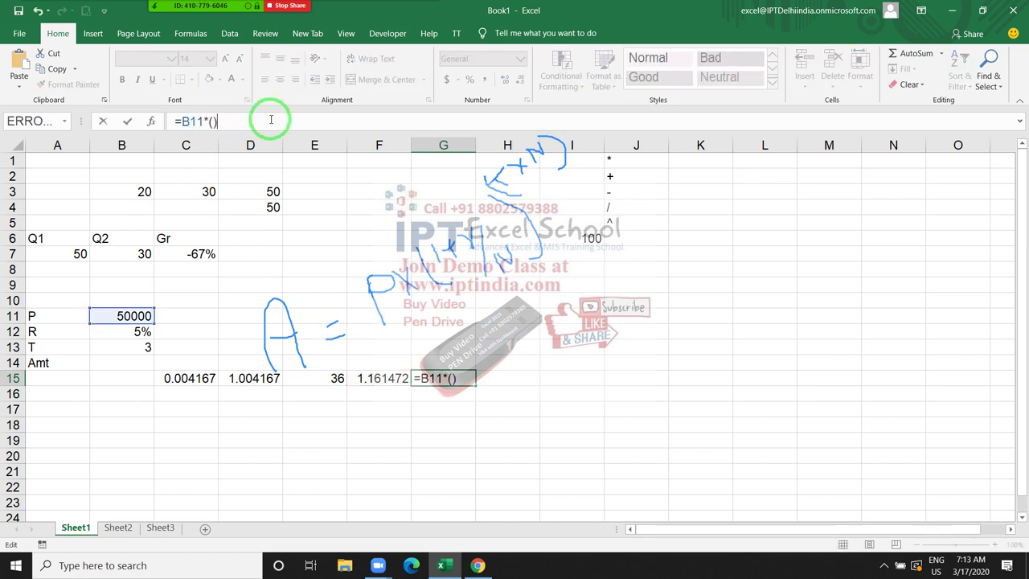
key("Left")
type("(1+(B12/12))^(B13*12)")
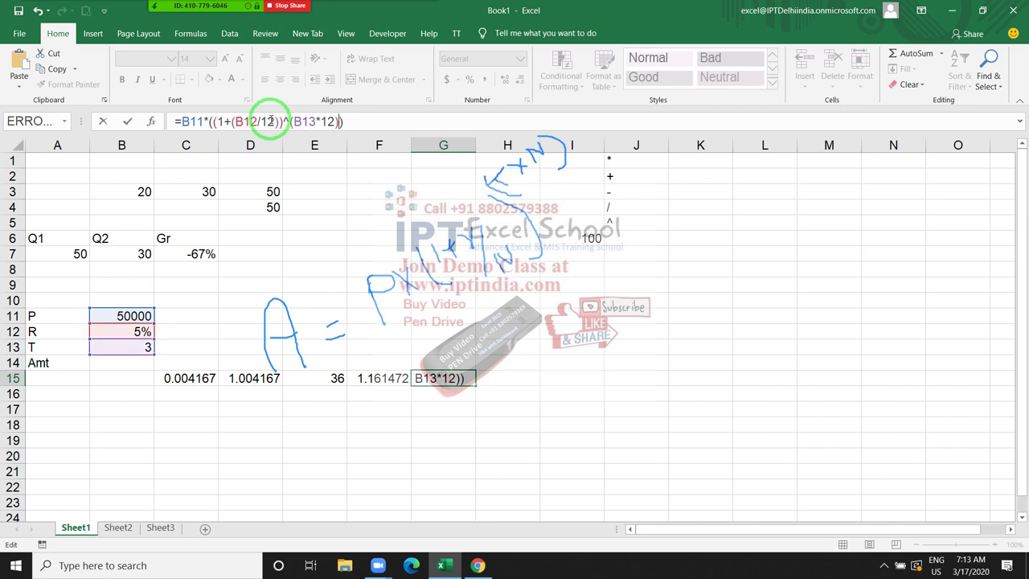
key("ctrl+Return")
key("ctrl+c")
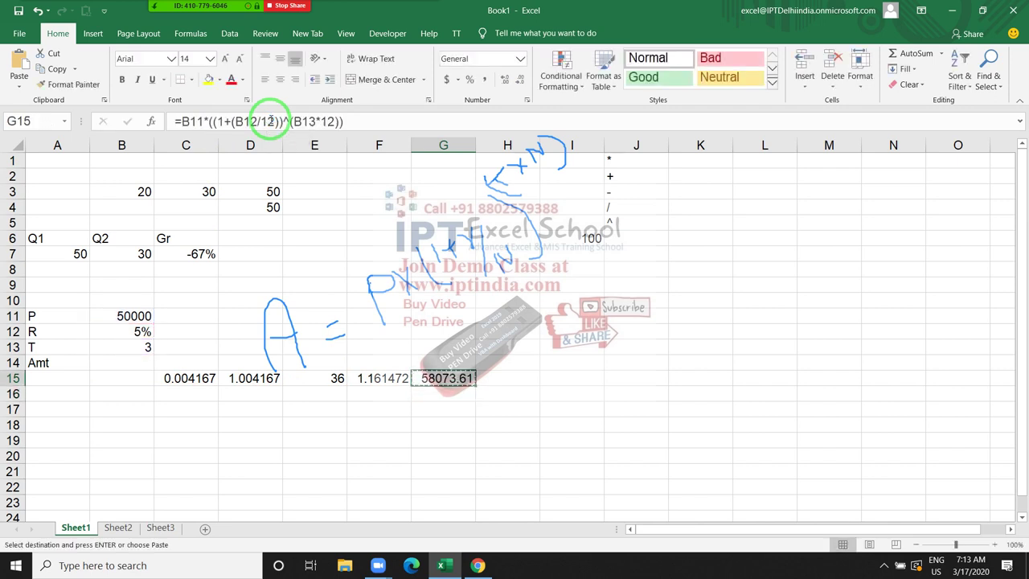
key("Left")
key("Left")
key("Left")
key("Left")
key("Left")
key("Up")
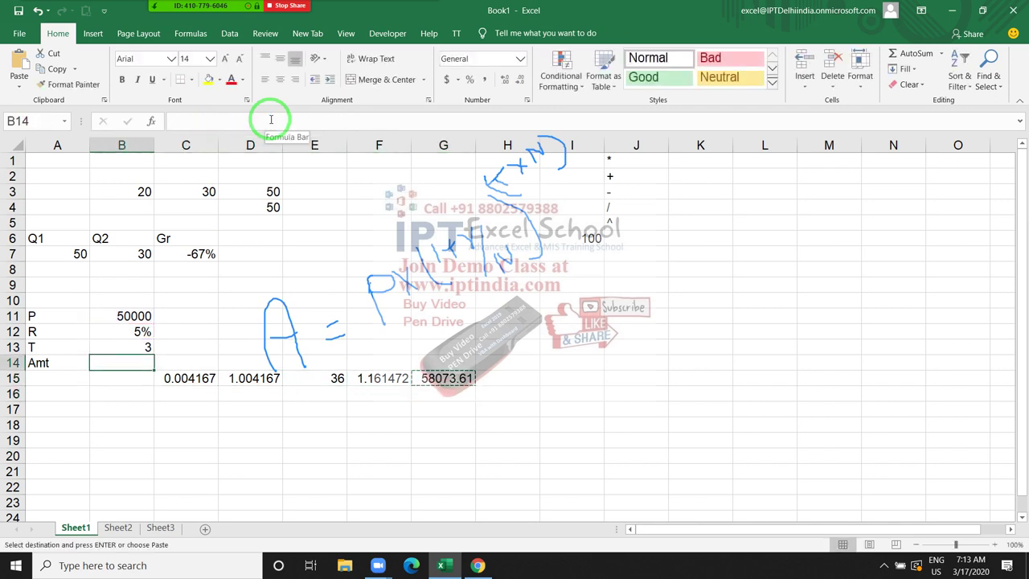
key("ctrl+v")
Delete the row 15 helper values, then undo to restore them
key("Down")
key("Right")
key("shift+Right")
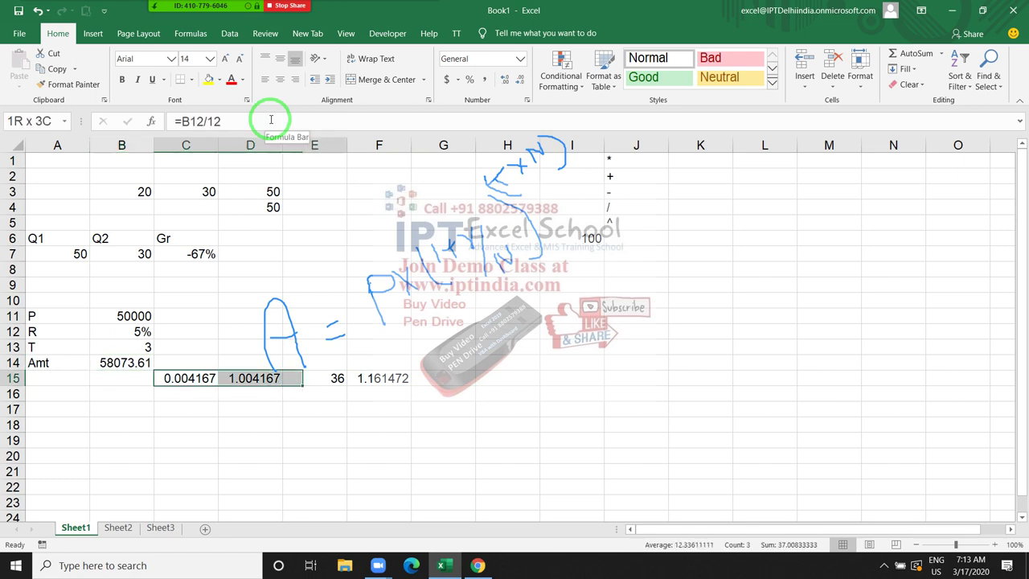
key("shift+Right")
key("shift+Right")
key("shift+Right")
key("Delete")
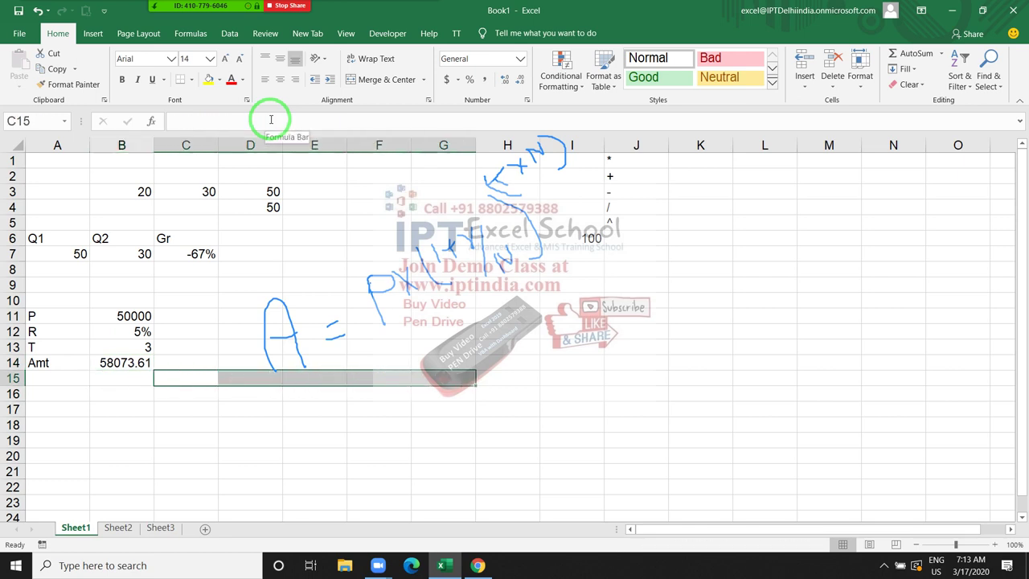
key("ctrl+z")
key("Up")
key("Left")
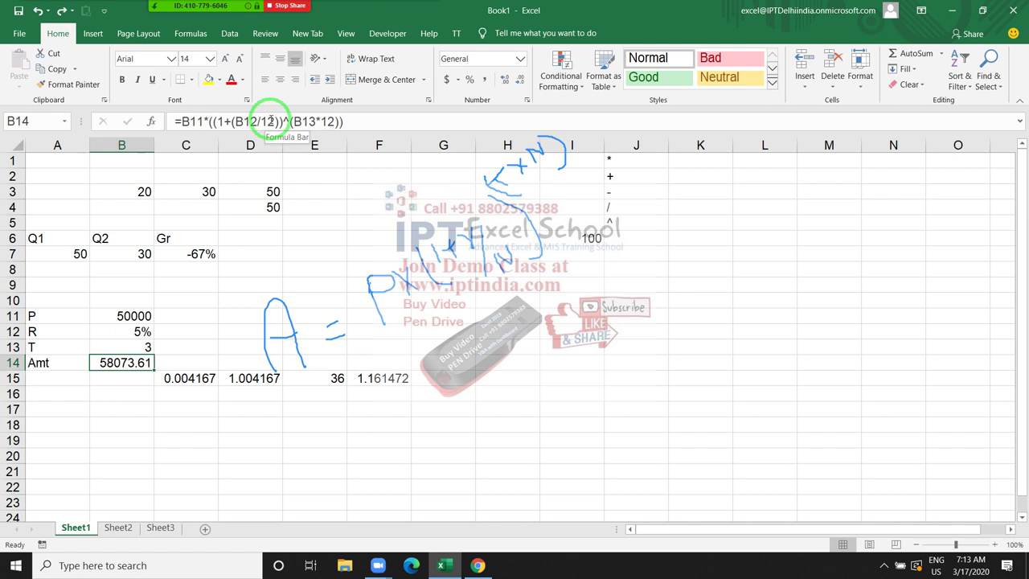
Erase the pen ink via Zoom's Annotate Clear > Clear My Drawings, then close the toolbar
key("Down")
key("Down")
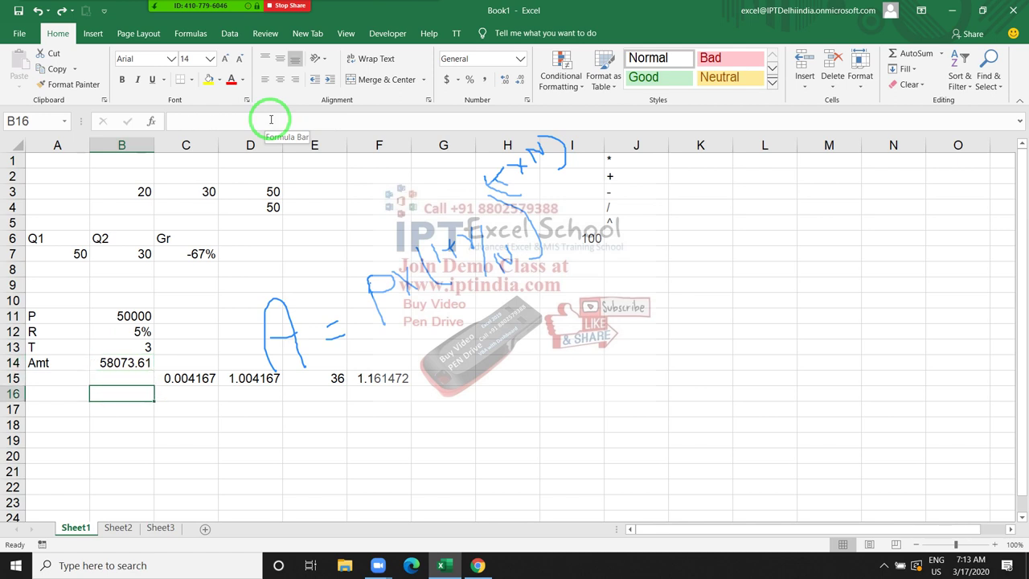
left_click(337, 23)
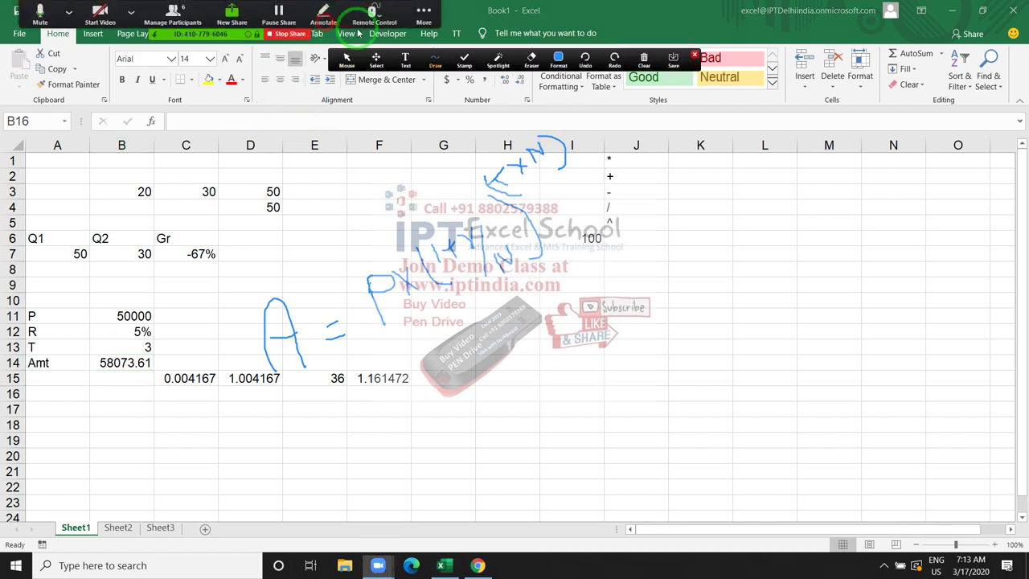
left_click(643, 65)
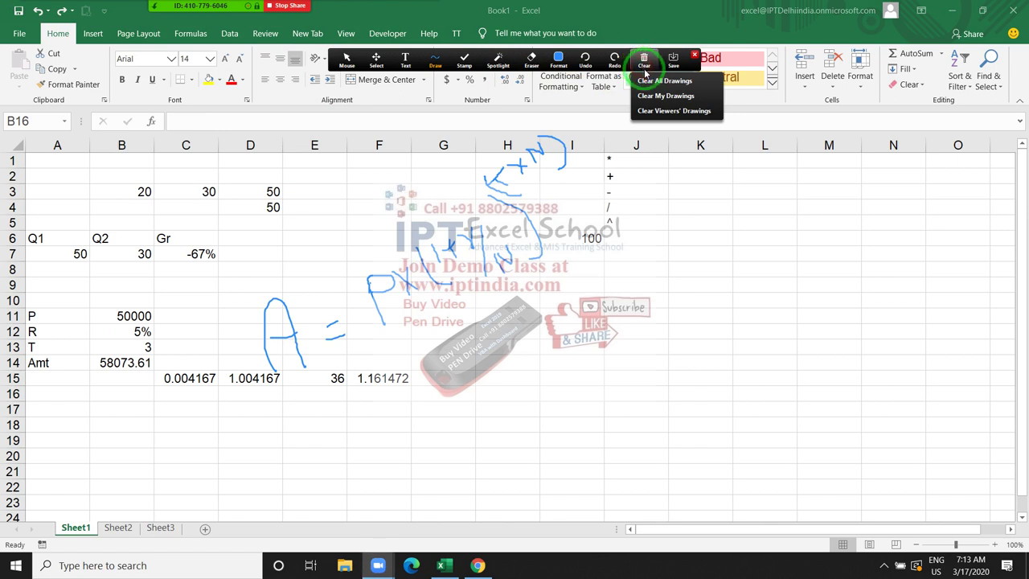
left_click(693, 56)
left_click(695, 54)
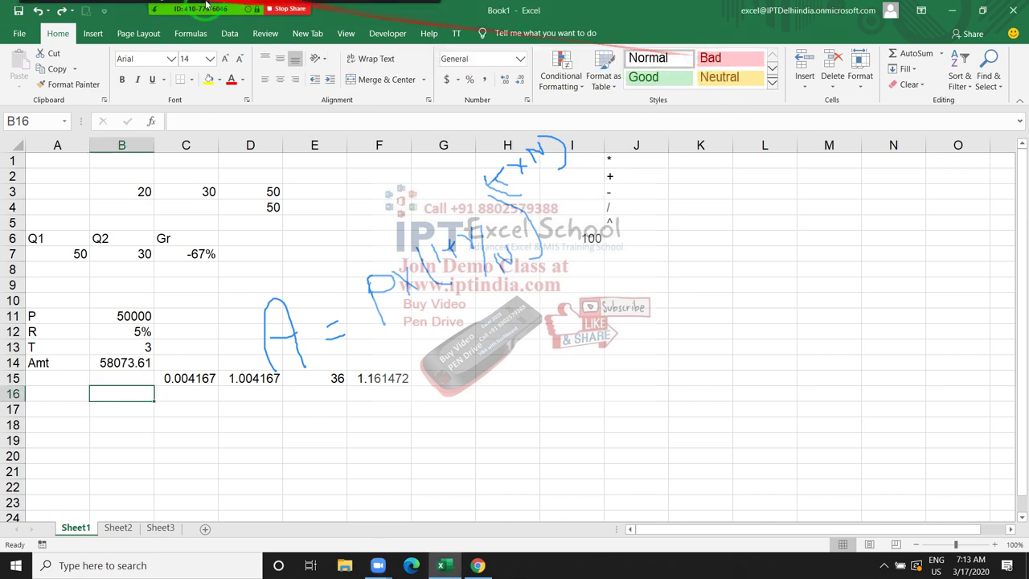
mouse_move(378, 12)
left_click(323, 14)
left_click(423, 15)
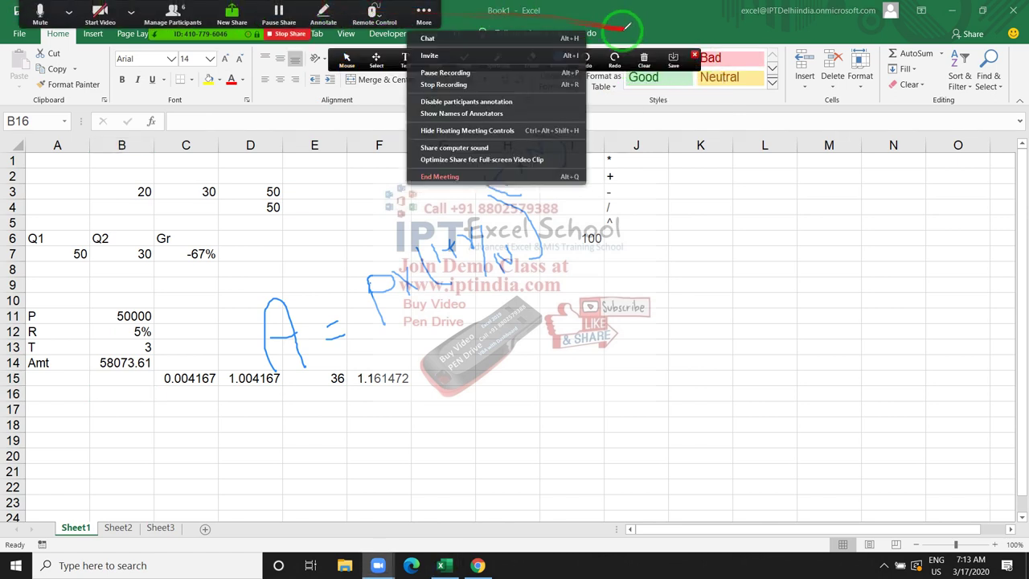
left_click(557, 58)
left_click(634, 61)
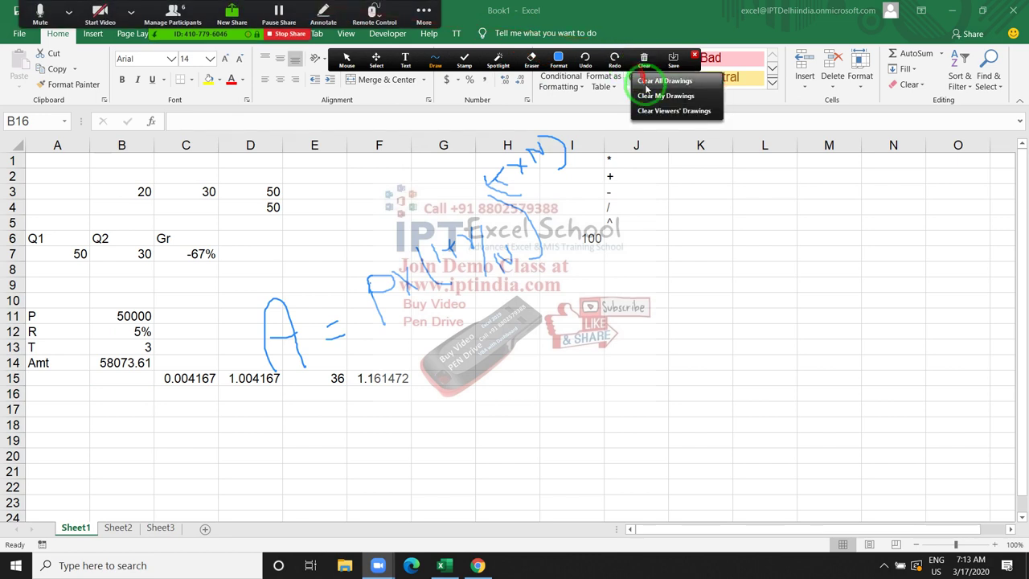
left_click(650, 97)
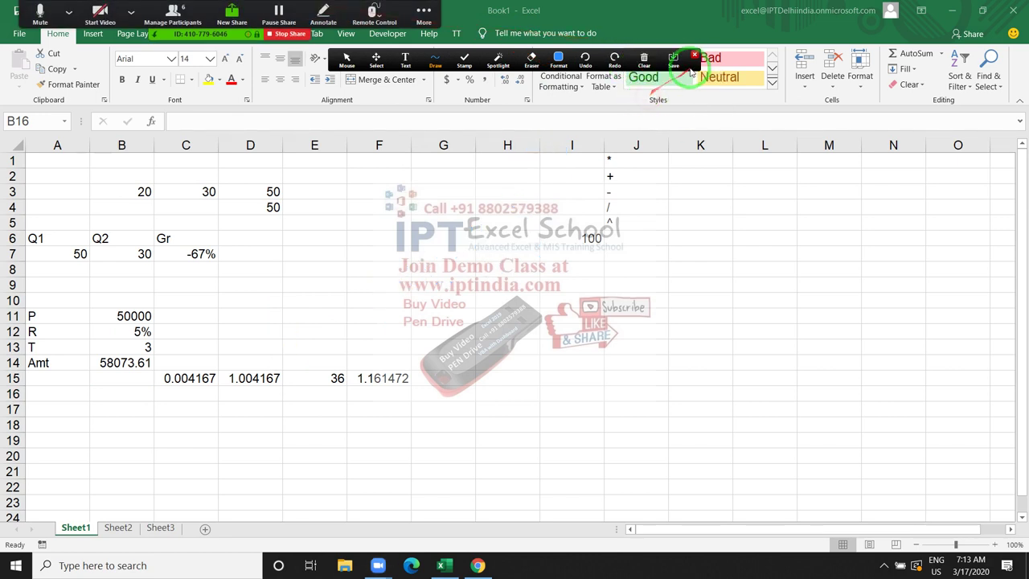
left_click(694, 56)
Label A17 cost and A18 MRP, entering 50 in B17 and ? in B18
scroll(64, 393, "down", 2)
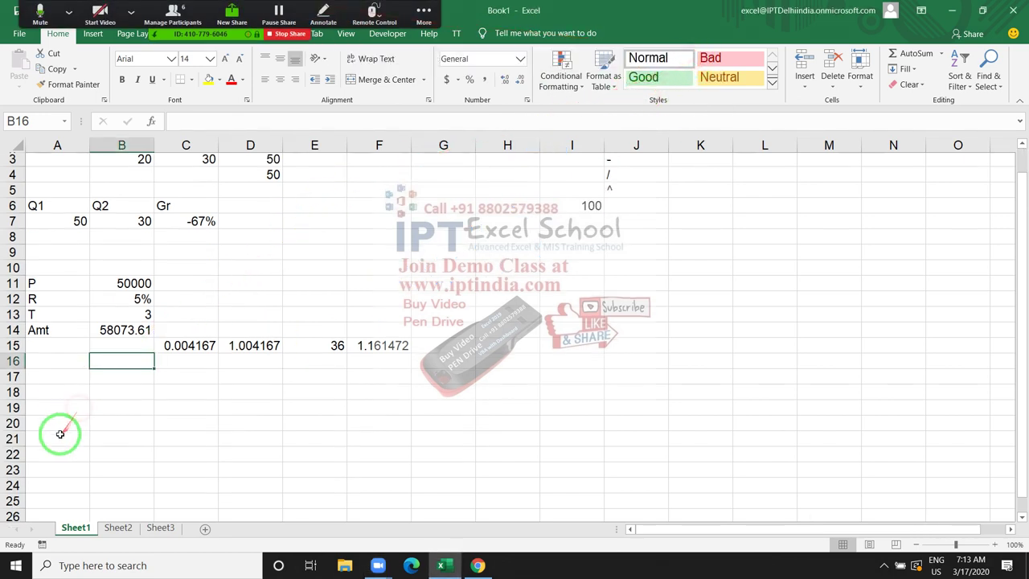
left_click(55, 338)
type("M")
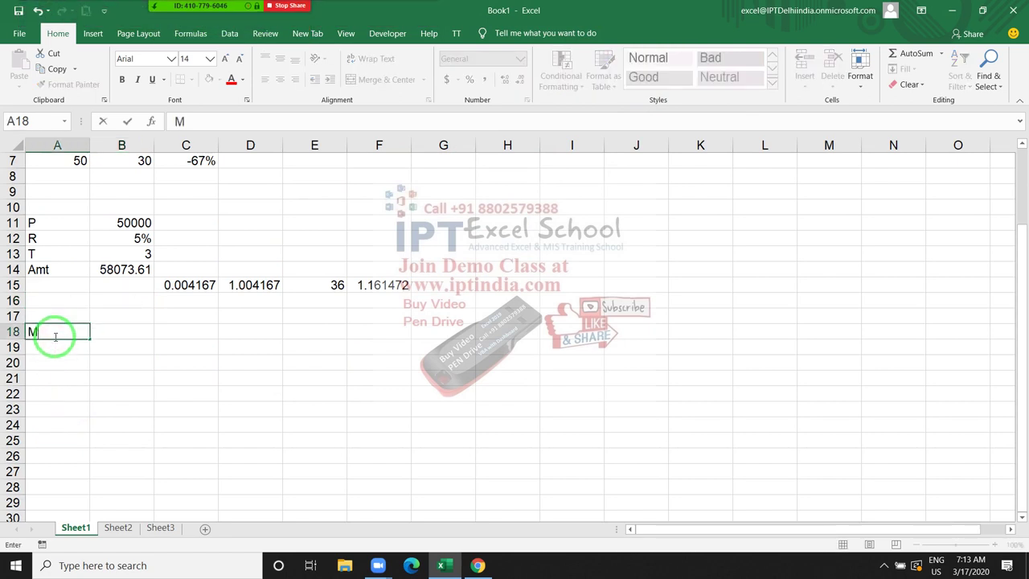
type("RP")
key("Return")
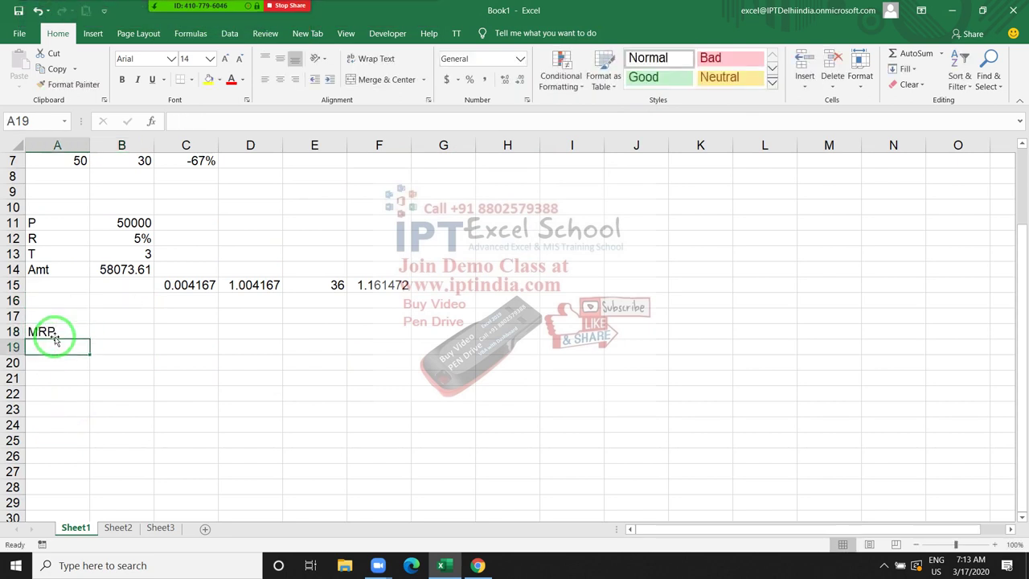
key("Up")
key("Up")
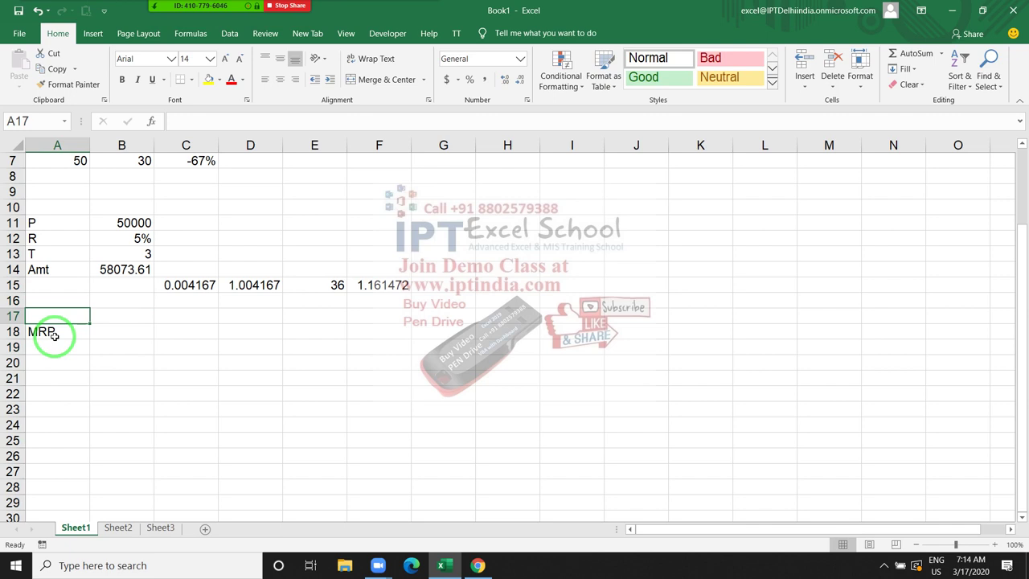
type("cosr")
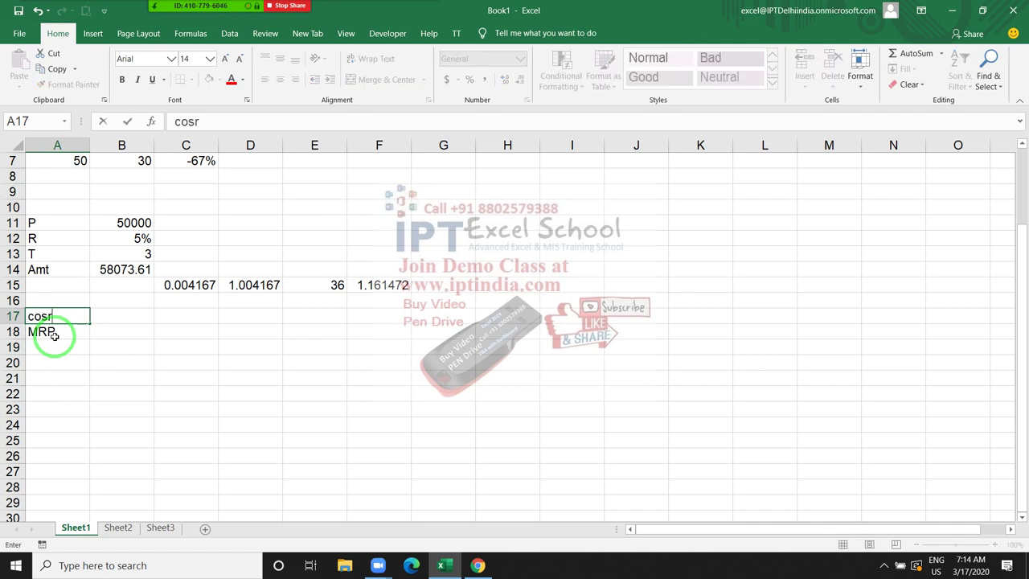
key("BackSpace")
type("t")
key("Tab")
type("50")
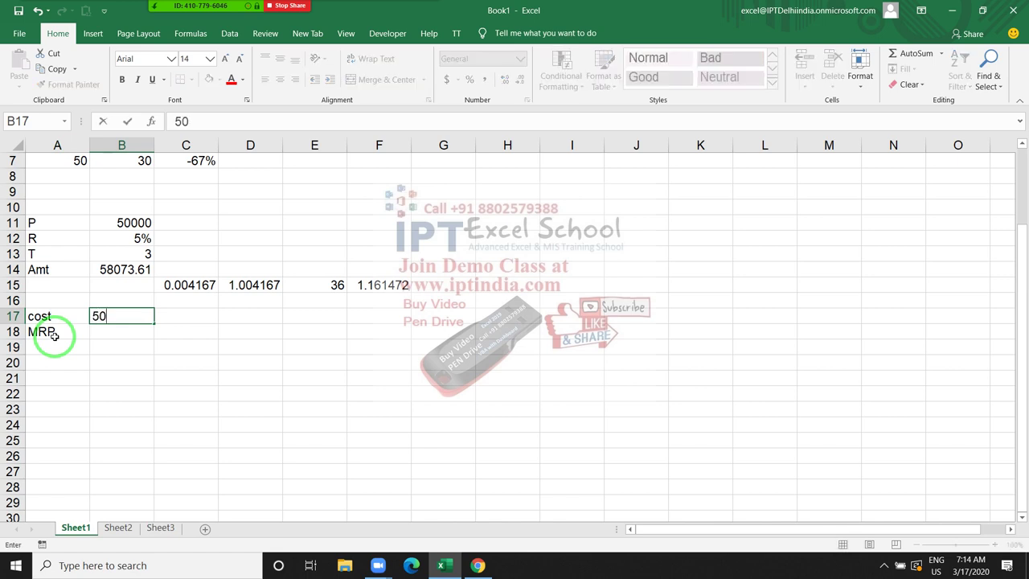
left_click(54, 336)
key("Right")
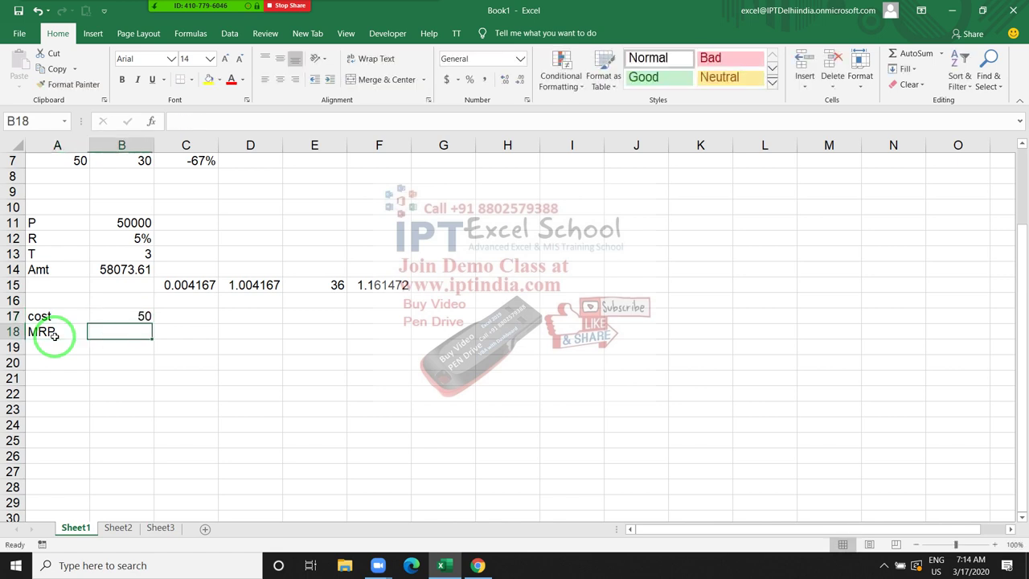
type("?")
key("Return")
Start a C19 formula multiplying the cost in B17 by 5%
key("Right")
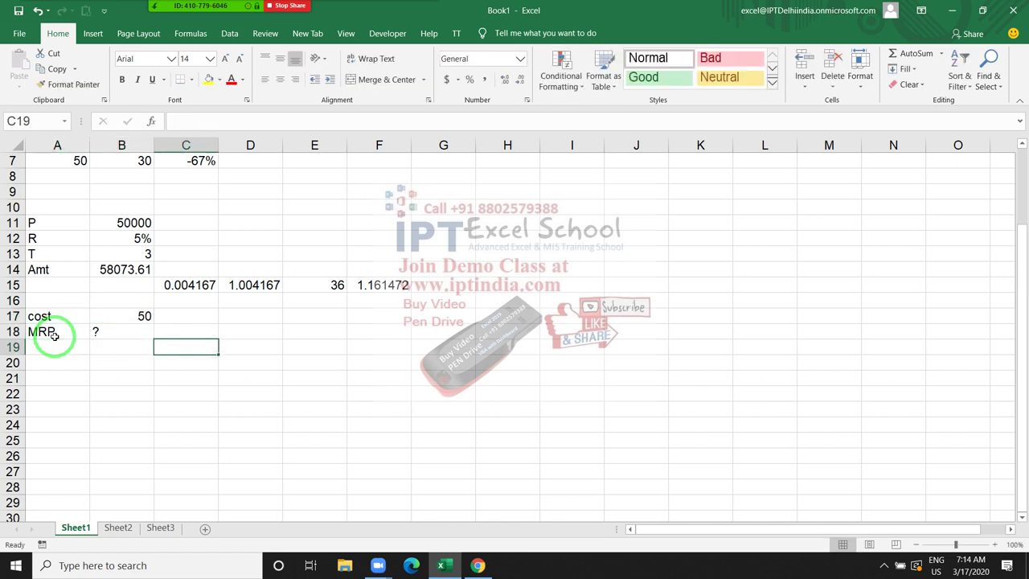
type("=")
key("Up")
key("Up")
key("Left")
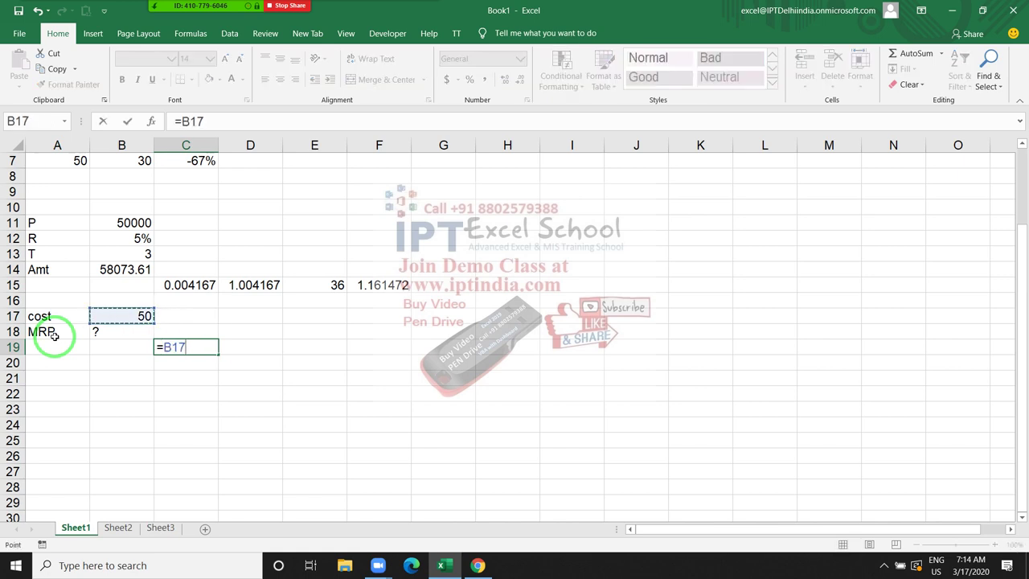
type("*5")
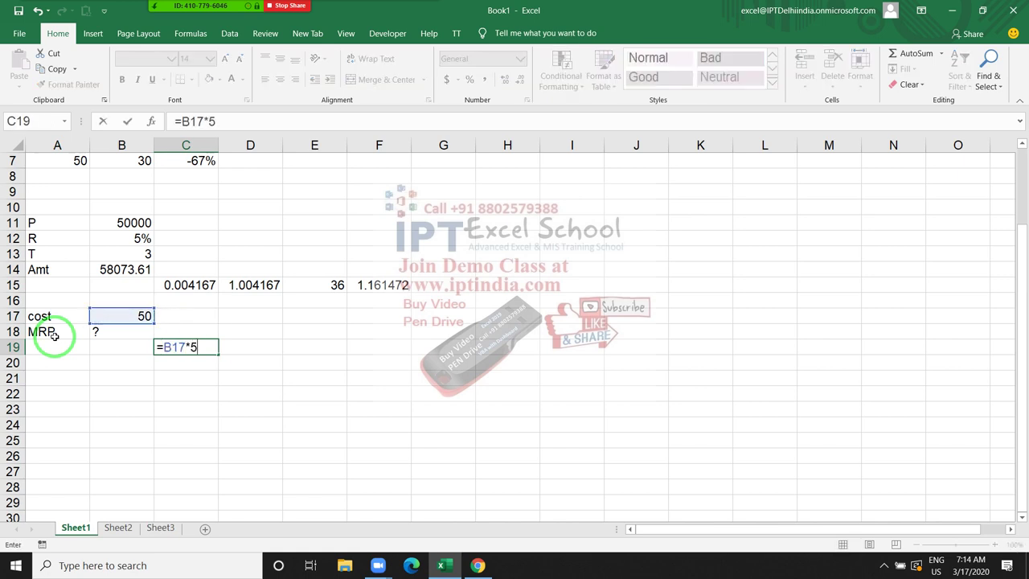
type("%")
Commit C19's 2.5 markup, then make C20 =B17+C19 for 52.5
key("Return")
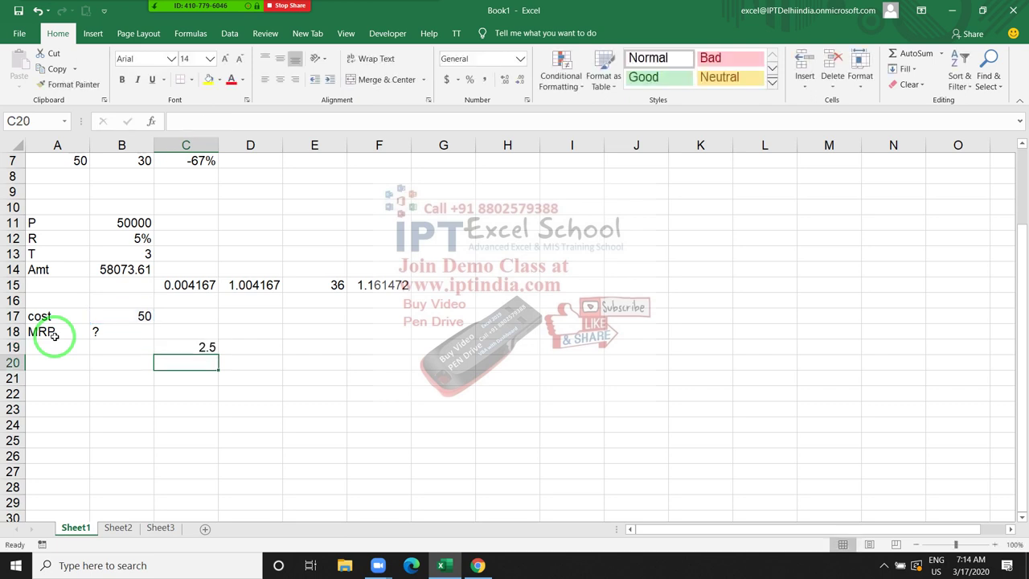
type("=")
key("Up")
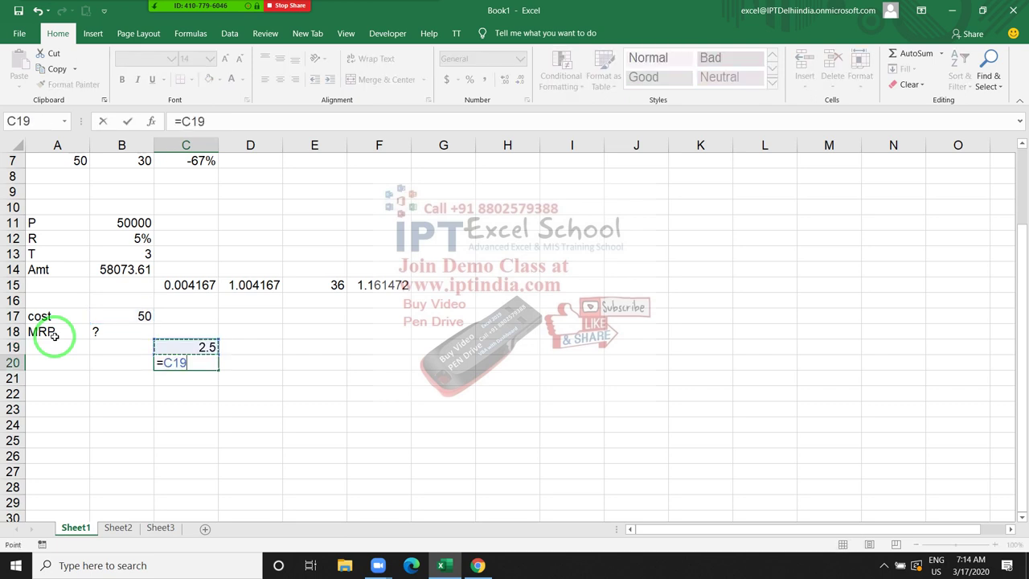
key("Up")
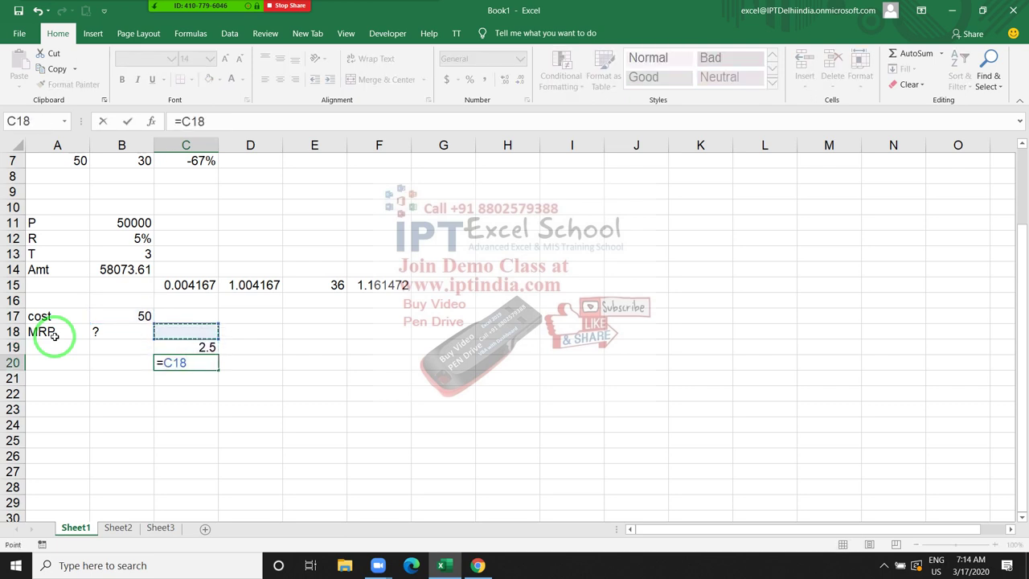
key("Up")
key("Left")
type("+")
key("Up")
key("Return")
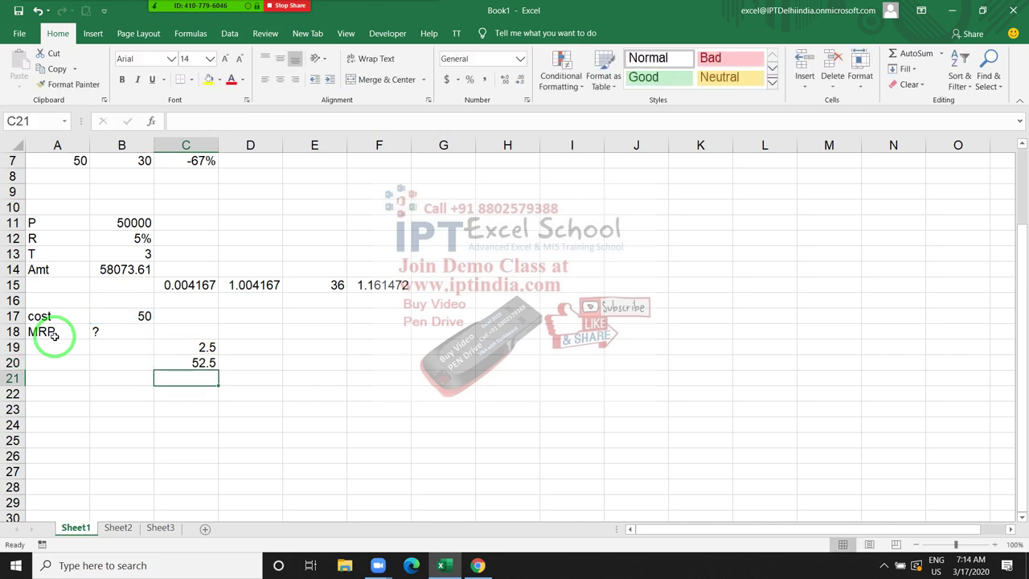
Enter =C20*10% in D19, giving 5.25
key("Up")
key("Up")
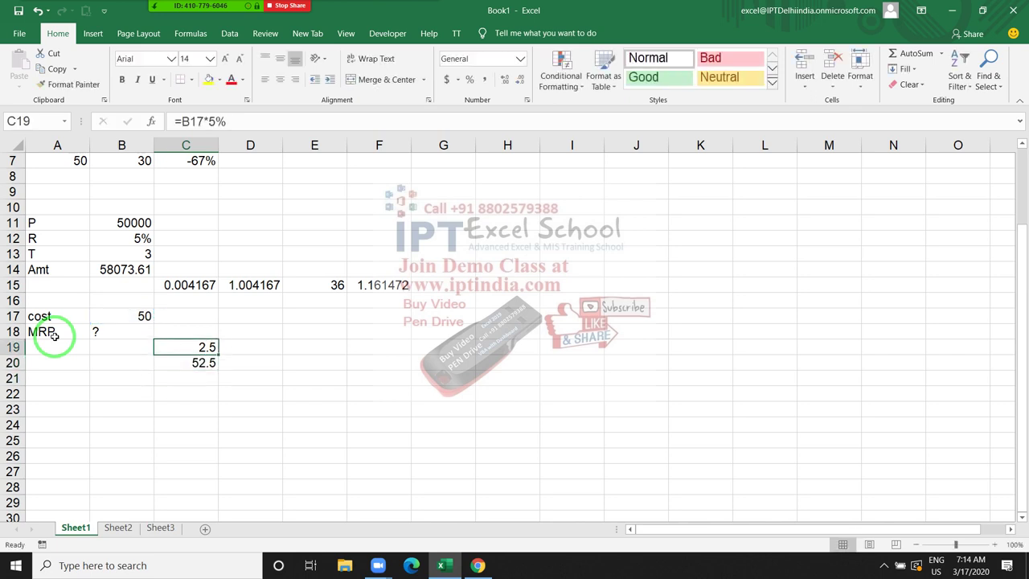
key("Right")
type("=")
key("Down")
key("Left")
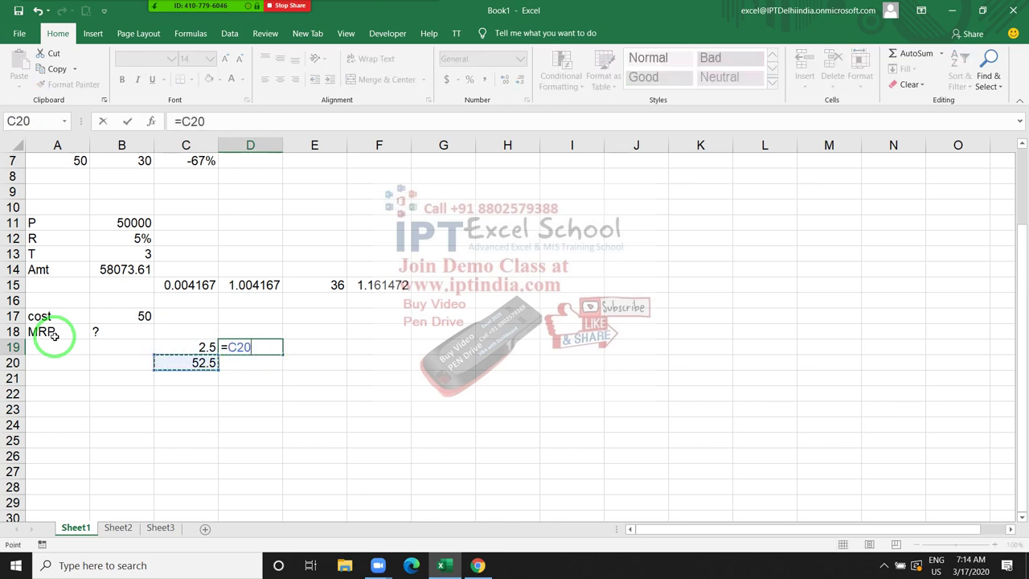
type("*")
type("10")
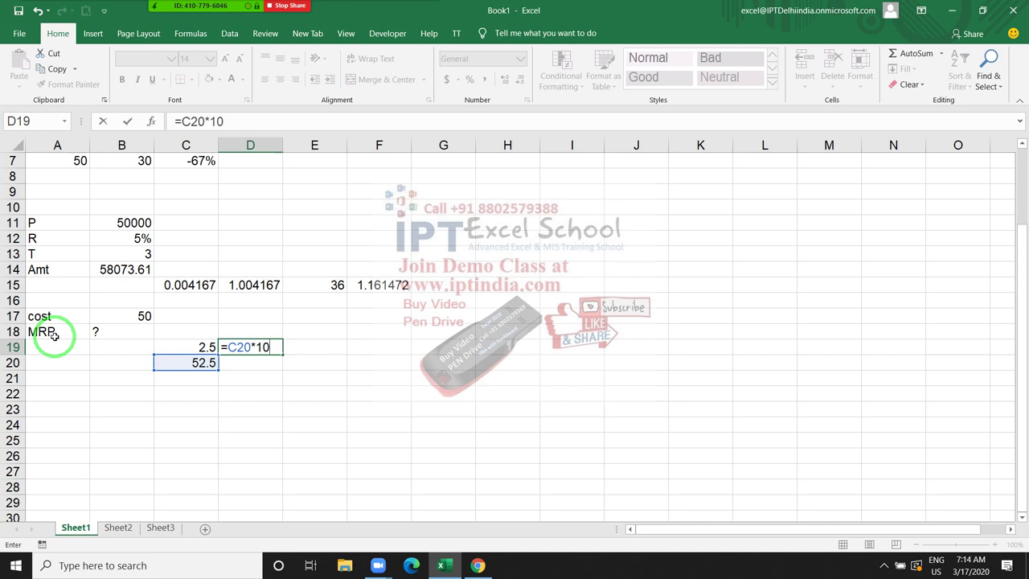
type("%")
key("Return")
Enter =C20+D19 in D20, giving 57.75
type("=")
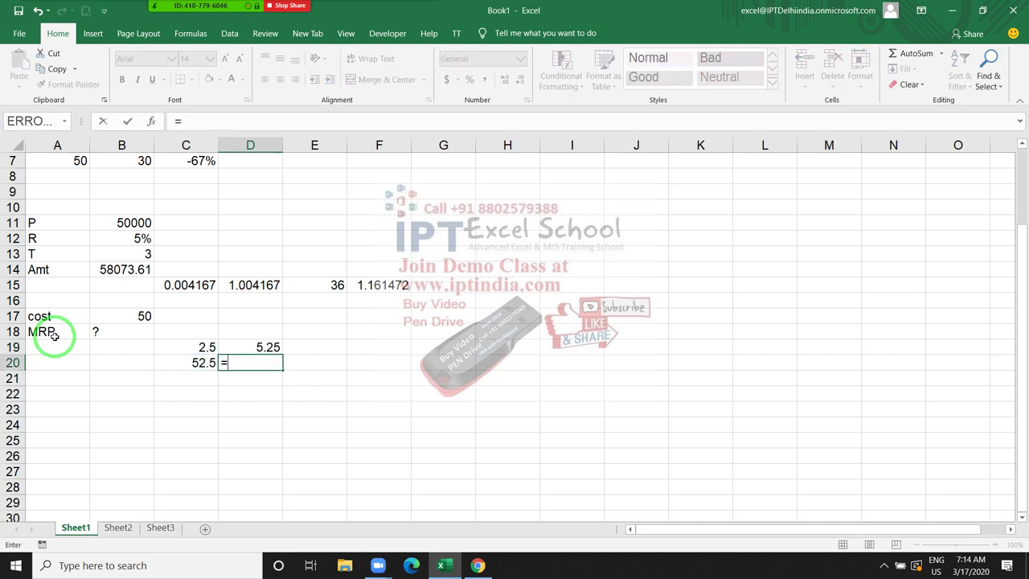
key("Left")
type("+")
key("Up")
key("Return")
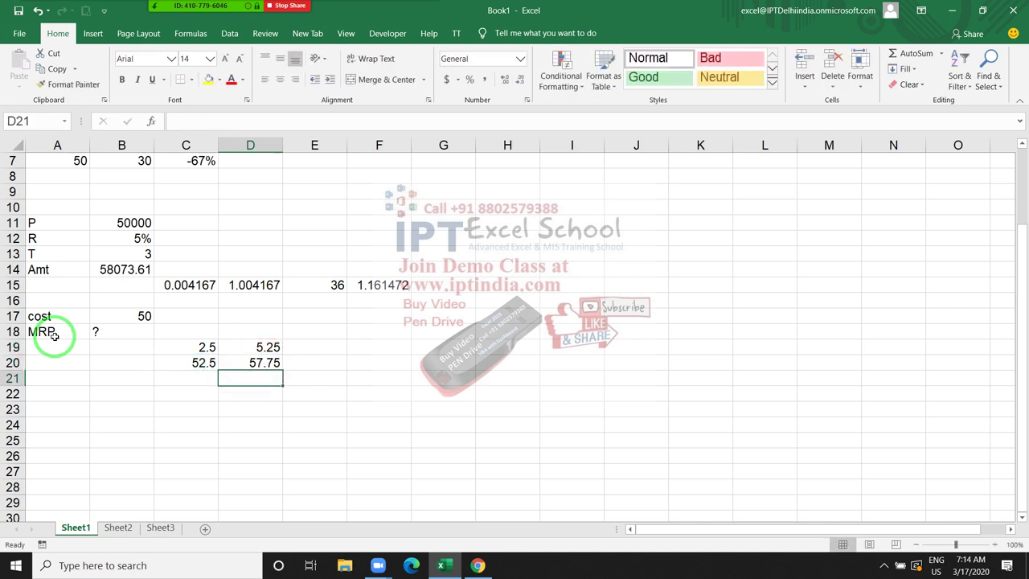
key("Up")
key("Up")
key("Right")
Add the 15% step: E19 =D20*15% (8.6625) and E20 =D20+E19 (66.4125)
type("=")
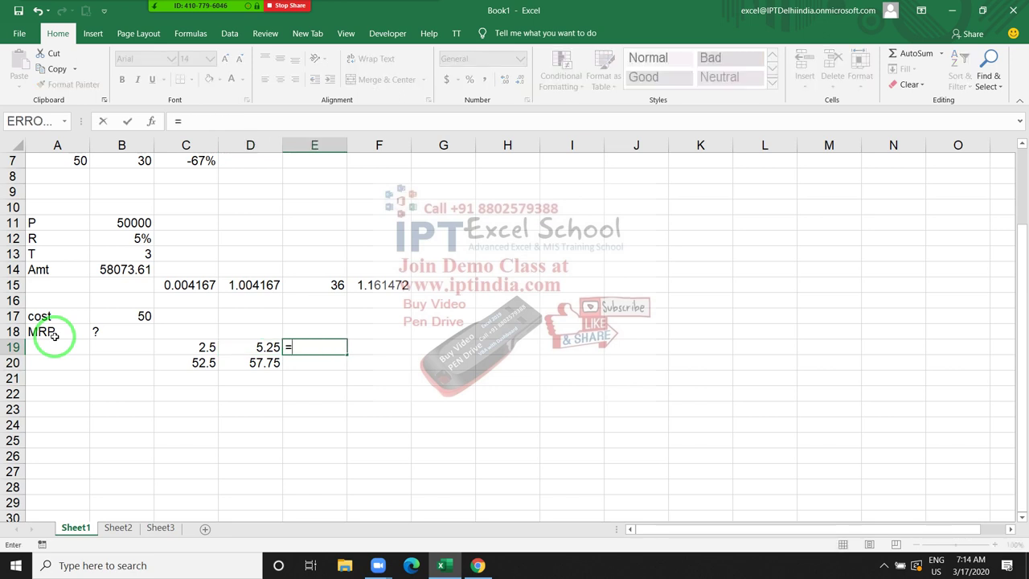
key("Down")
key("Left")
type("*")
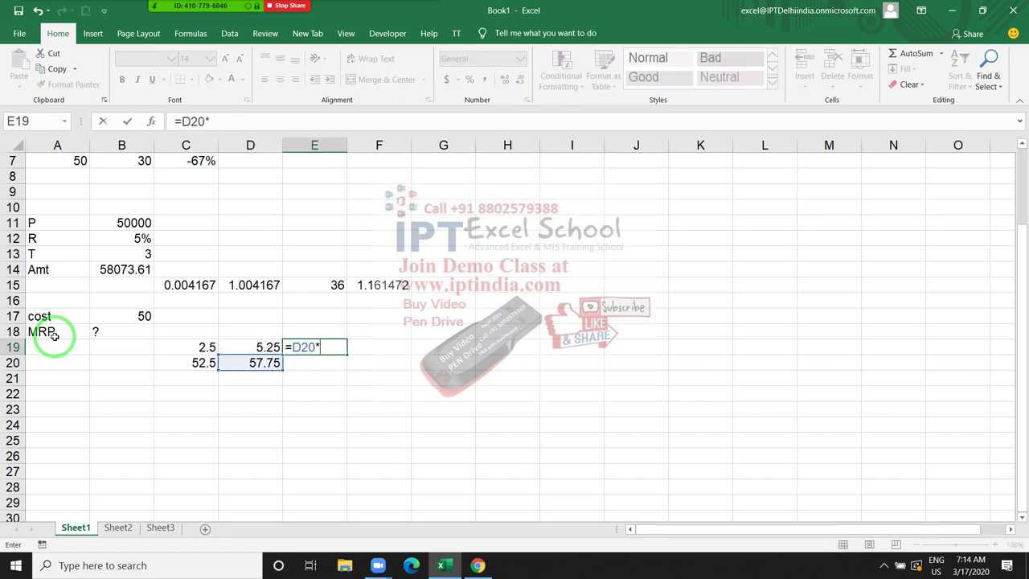
type("15")
type("%")
key("Return")
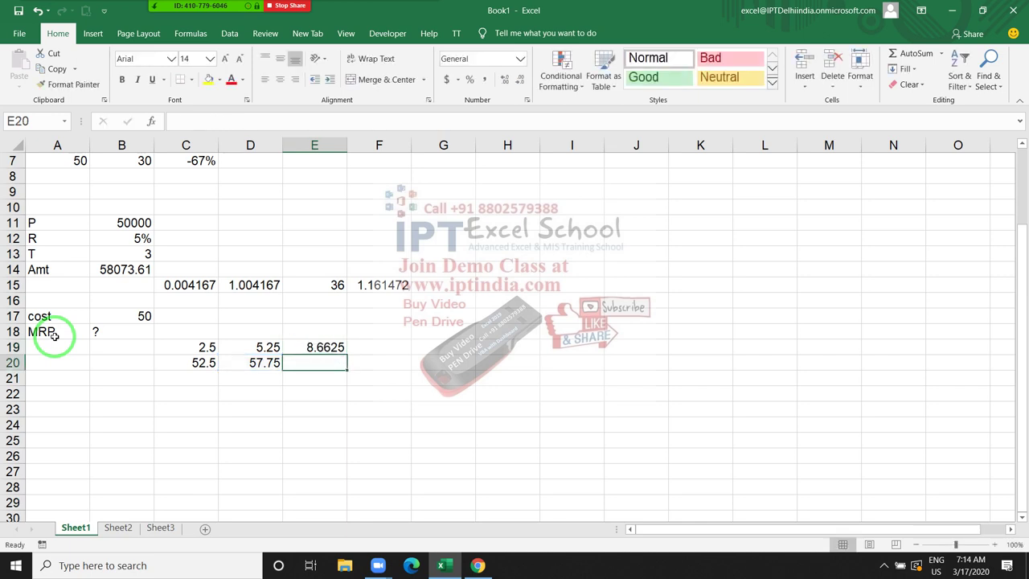
type("=")
key("Left")
type("+")
key("Up")
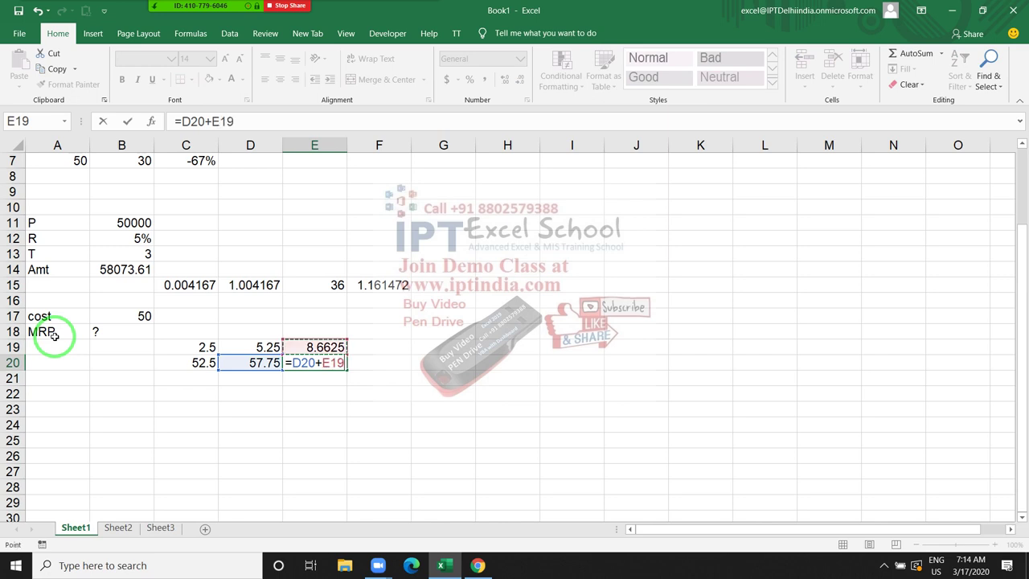
key("Return")
Add the 20% step: F19 =E20*20% (13.2825) and F20 =E20+F19 (79.695)
key("Up")
key("Right")
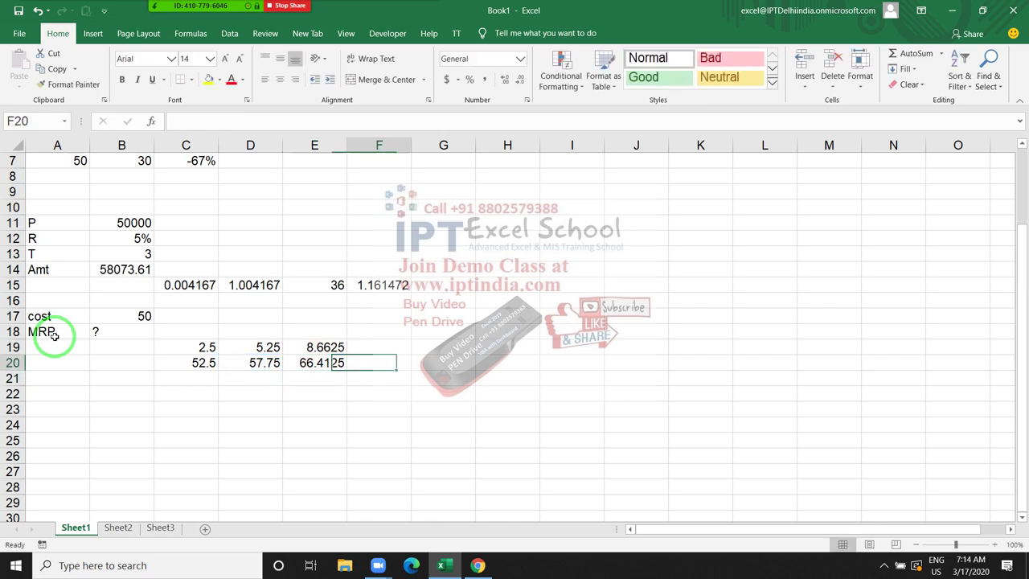
key("Up")
type("=")
key("Down")
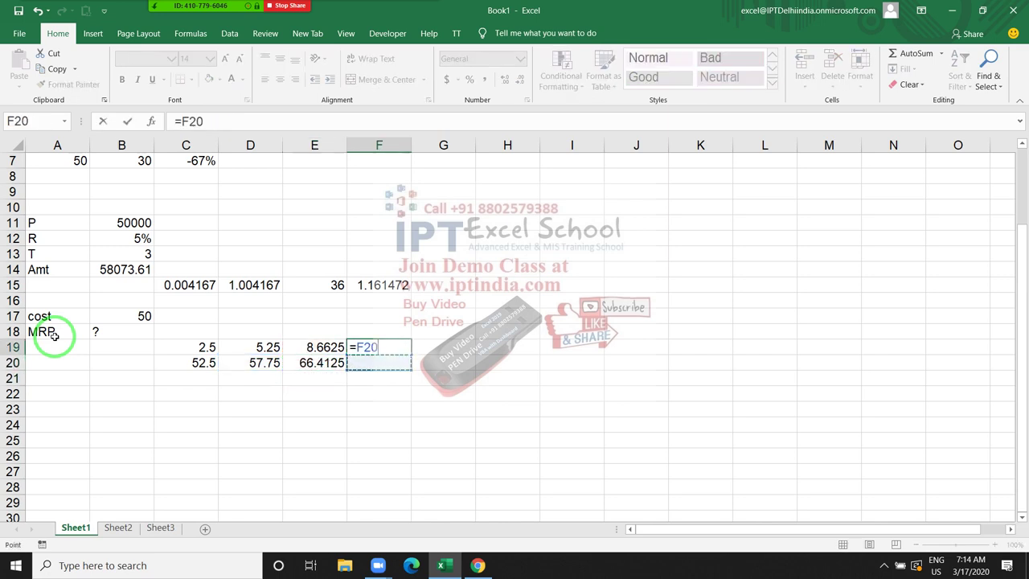
key("Left")
type("*20%")
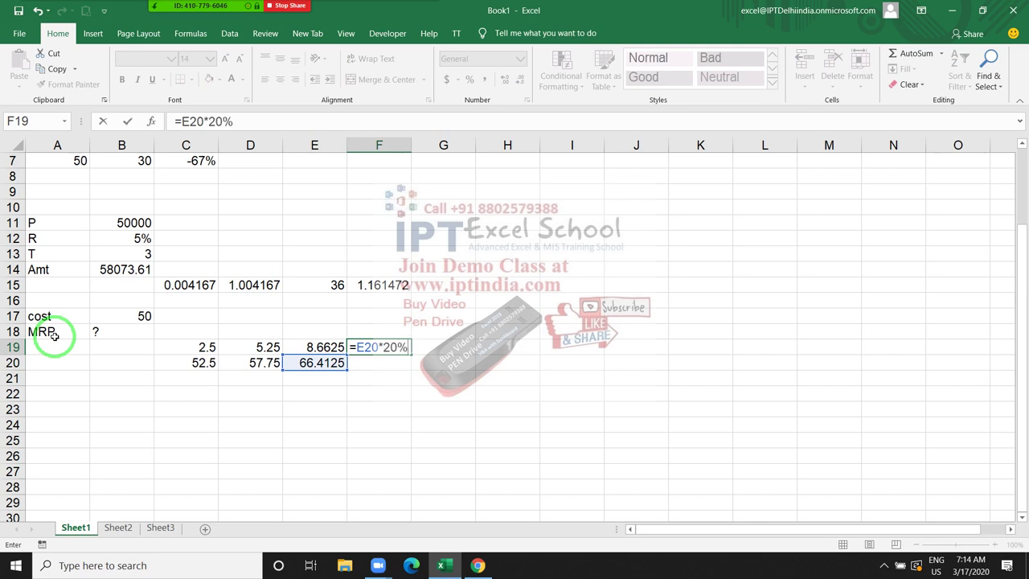
key("Return")
type("=")
key("Left")
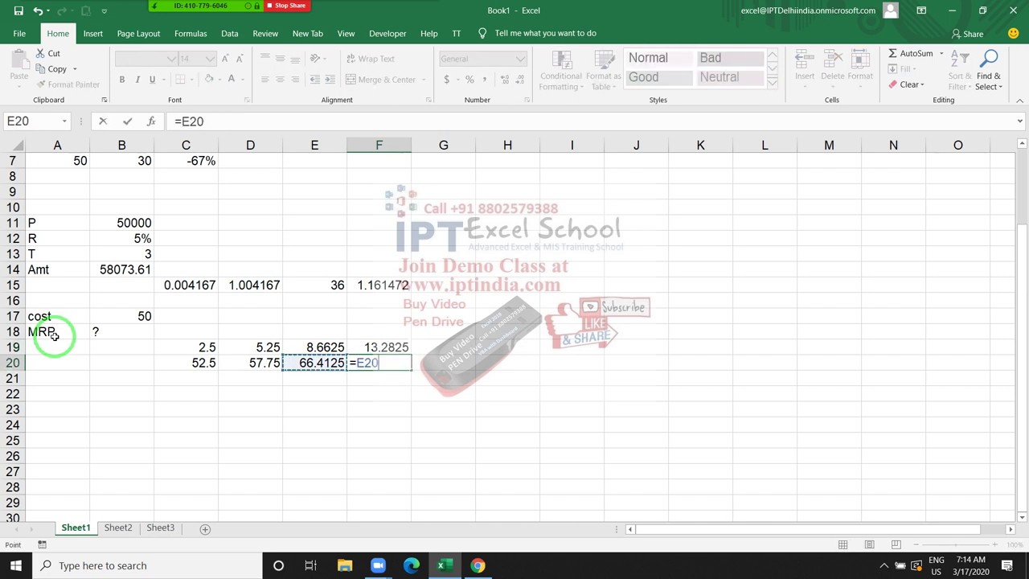
type("+")
key("Up")
key("Return")
Move from F20's 79.695 result back to C19 and edit its =B17*5% formula
key("Up")
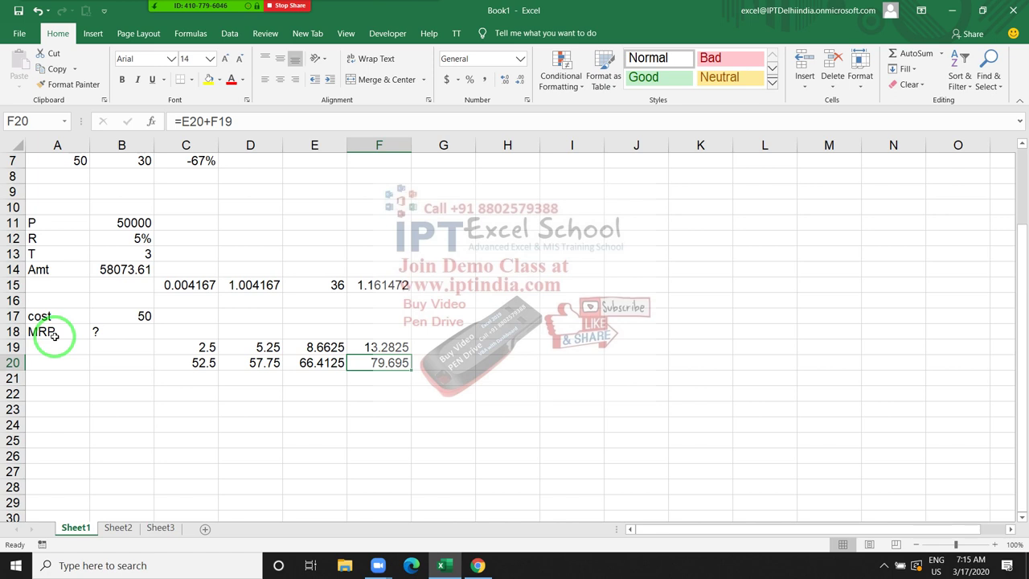
key("Left")
key("Left")
key("Left")
key("Left")
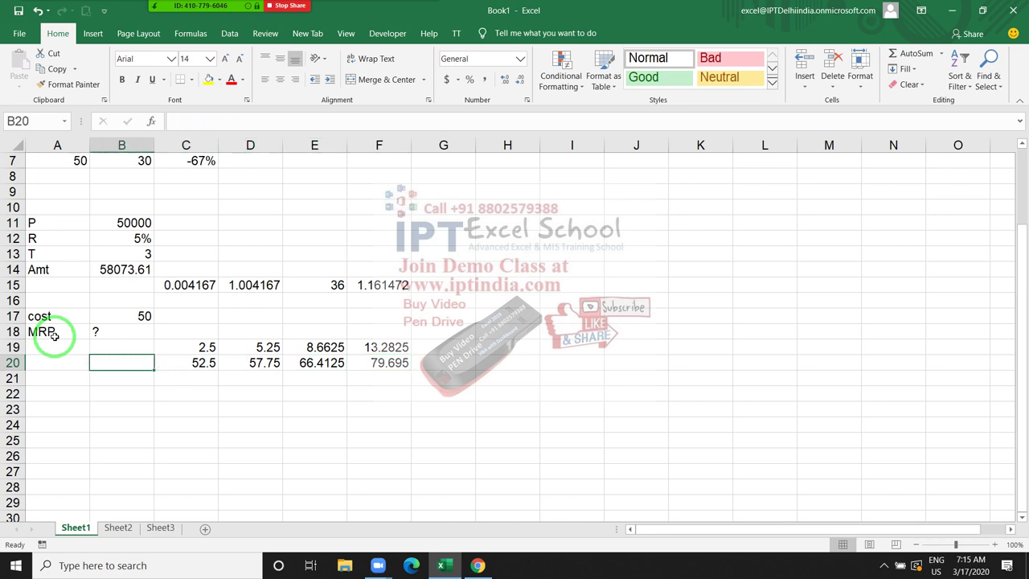
key("Up")
key("Left")
key("Up")
key("Right")
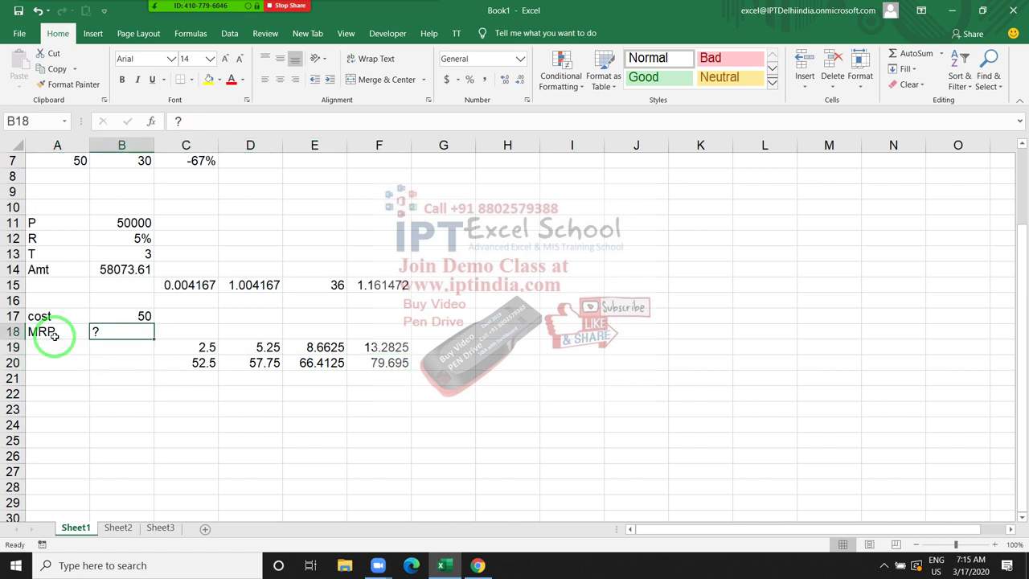
key("Down")
key("Right")
key("F2")
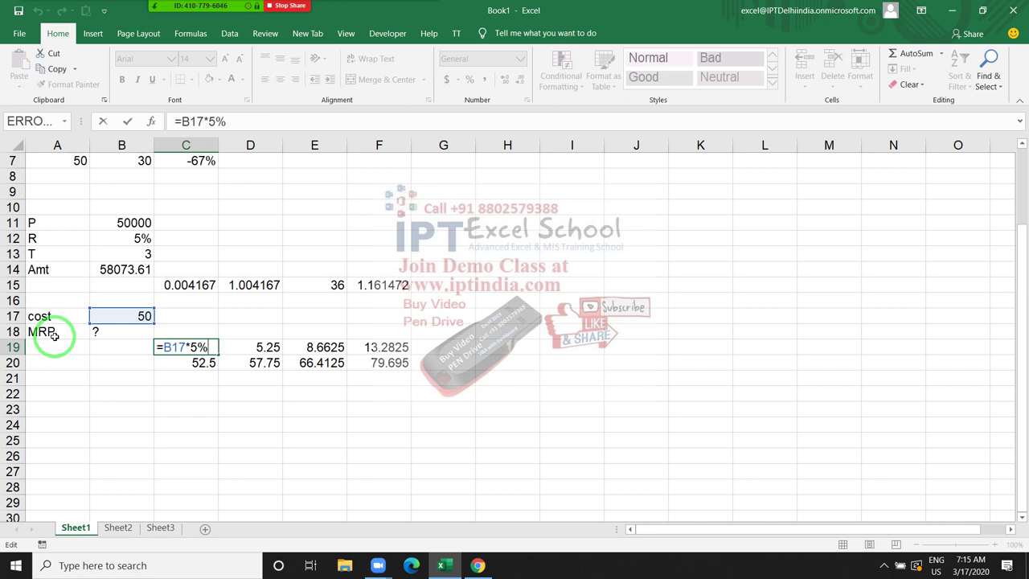
key("shift+Left")
key("shift+Left")
key("shift+Left")
key("shift+Left")
key("shift+Left")
key("shift+Left")
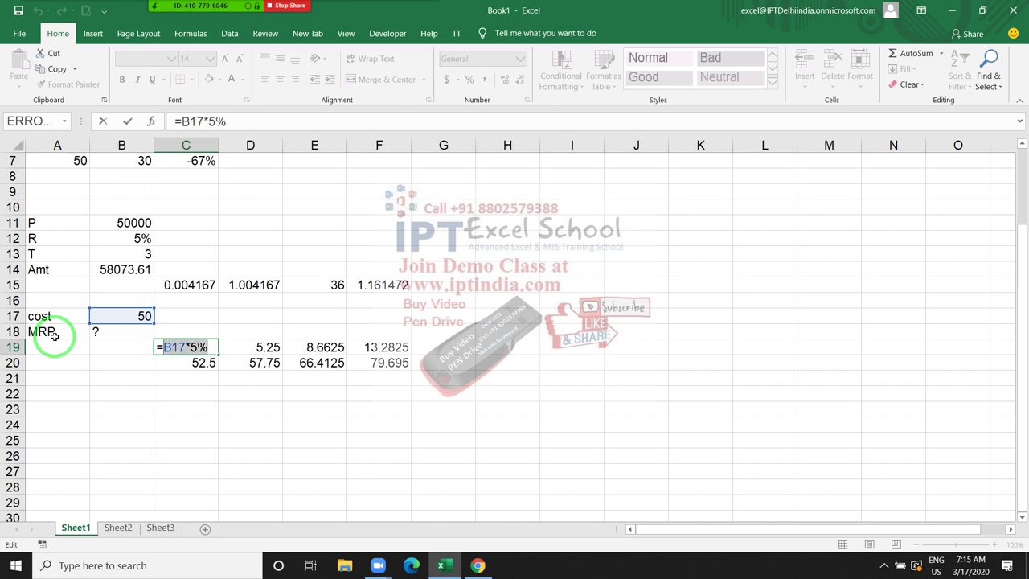
key("ctrl+c")
key("Escape")
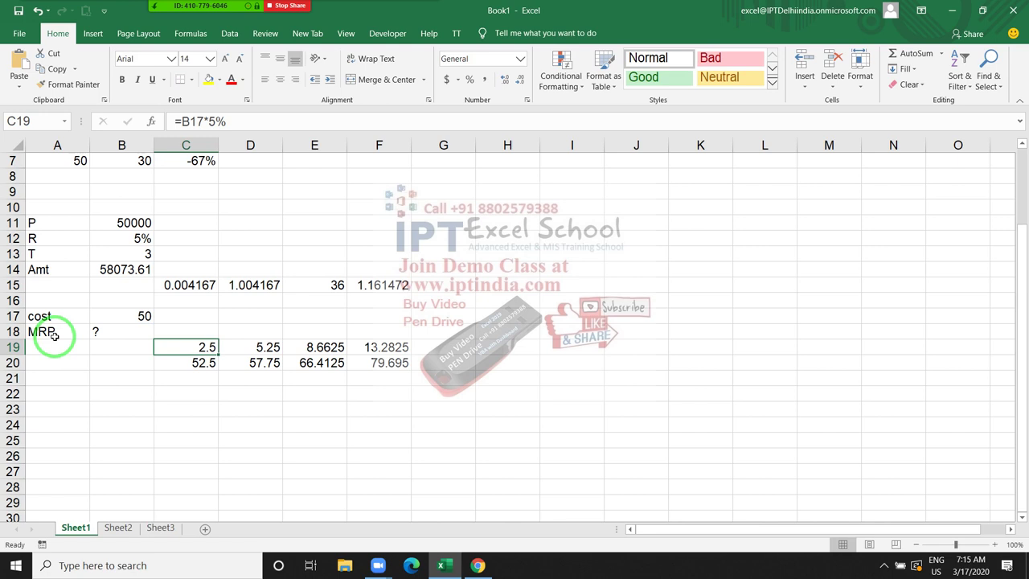
key("Down")
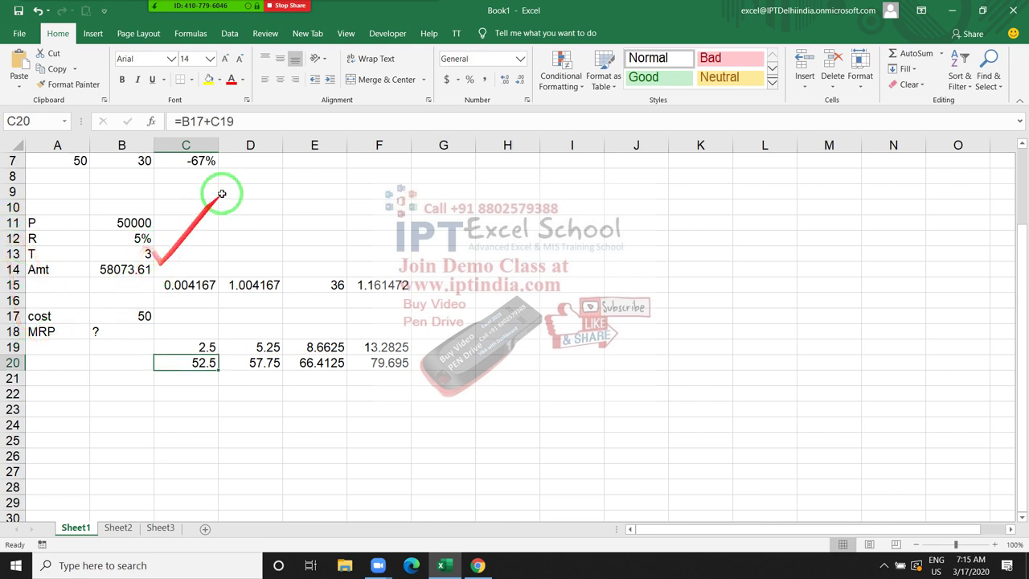
left_click_drag(203, 122, 234, 121)
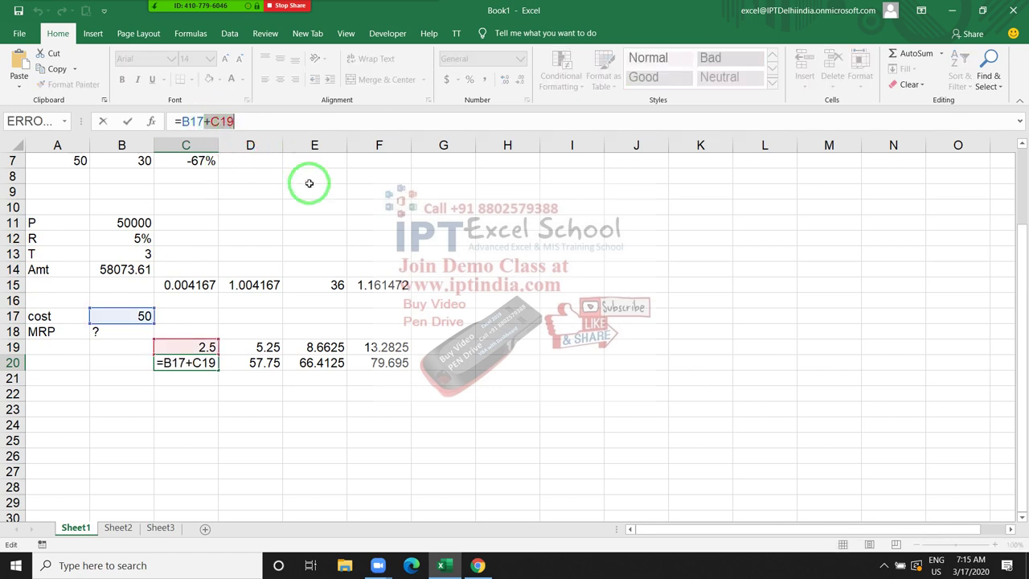
type("(")
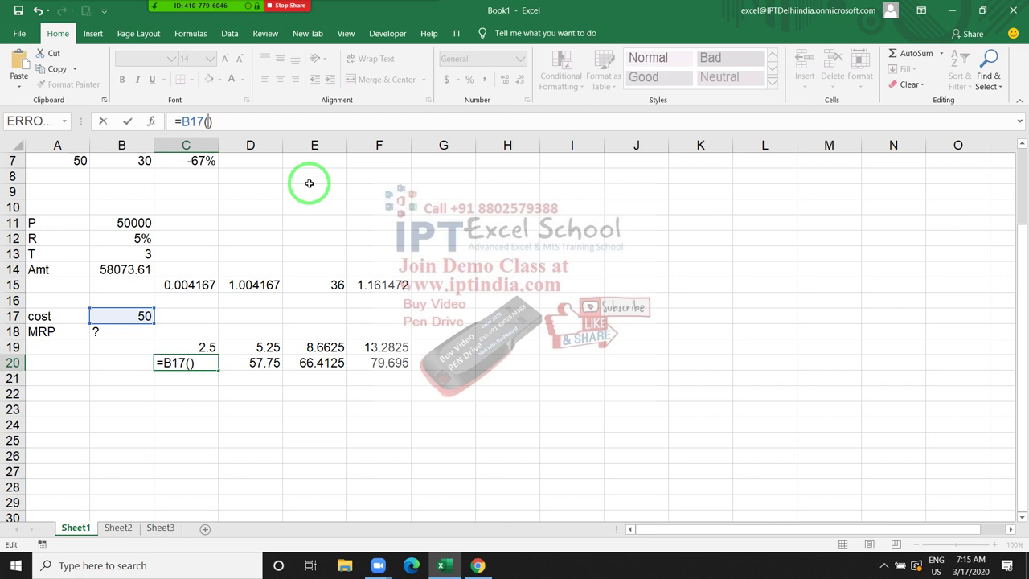
type("B17*5%)")
key("Return")
key("Up")
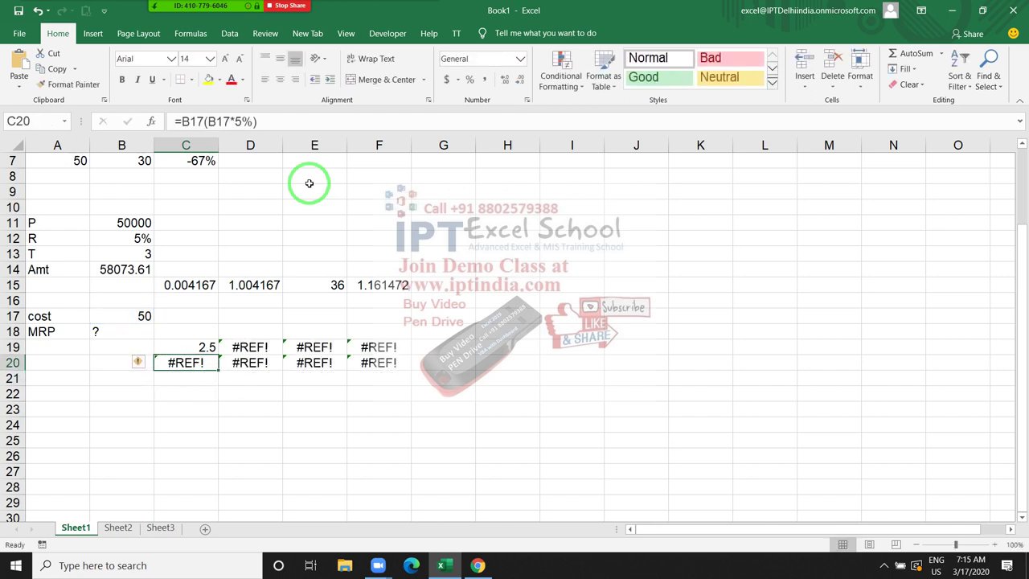
key("ctrl+z")
key("Up")
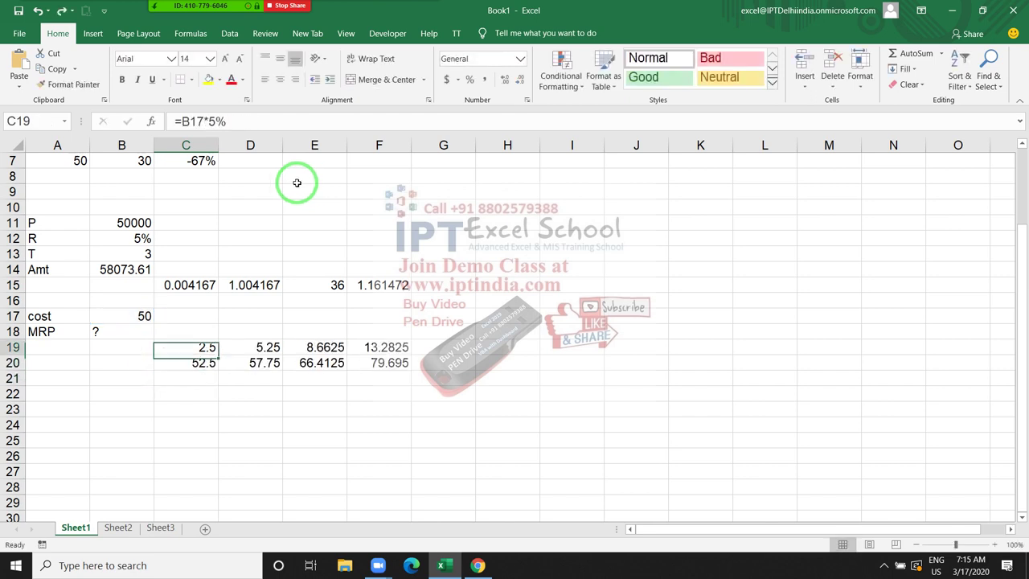
left_click_drag(294, 183, 170, 147)
double_click(193, 121)
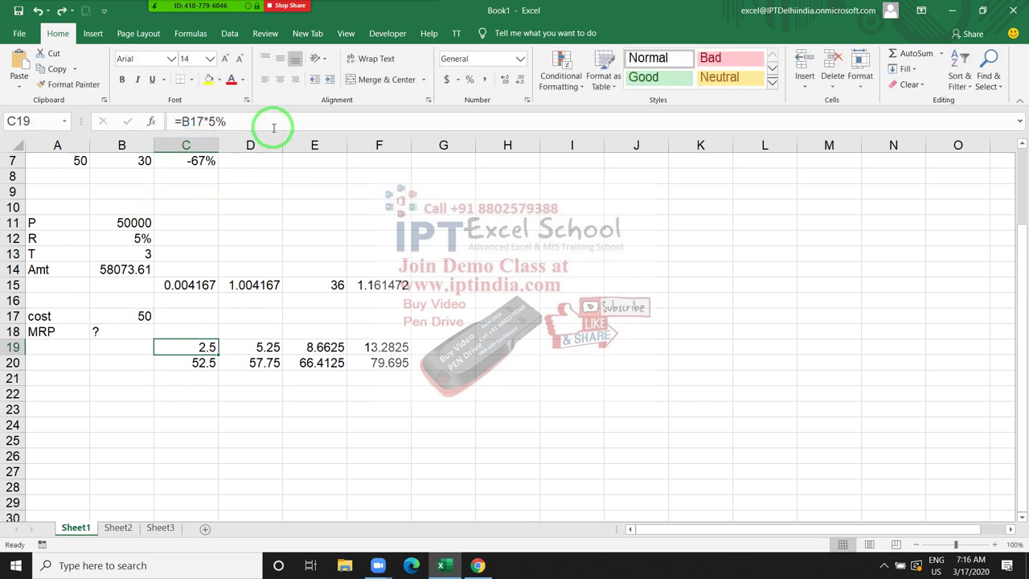
Rewrite C20 as =B17+(B17*5%), removing its C19 reference
key("Down")
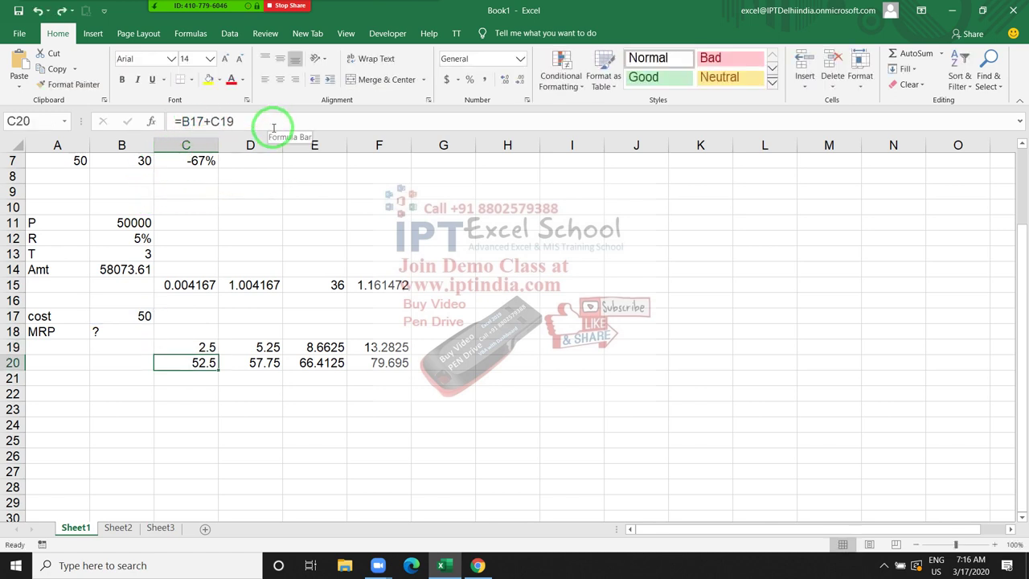
left_click_drag(215, 121, 233, 121)
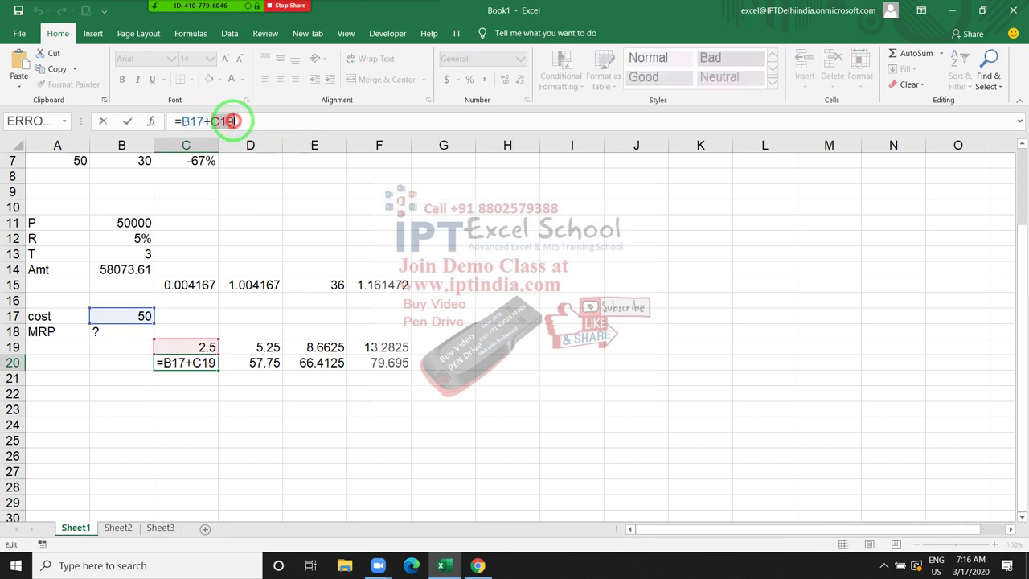
type("()")
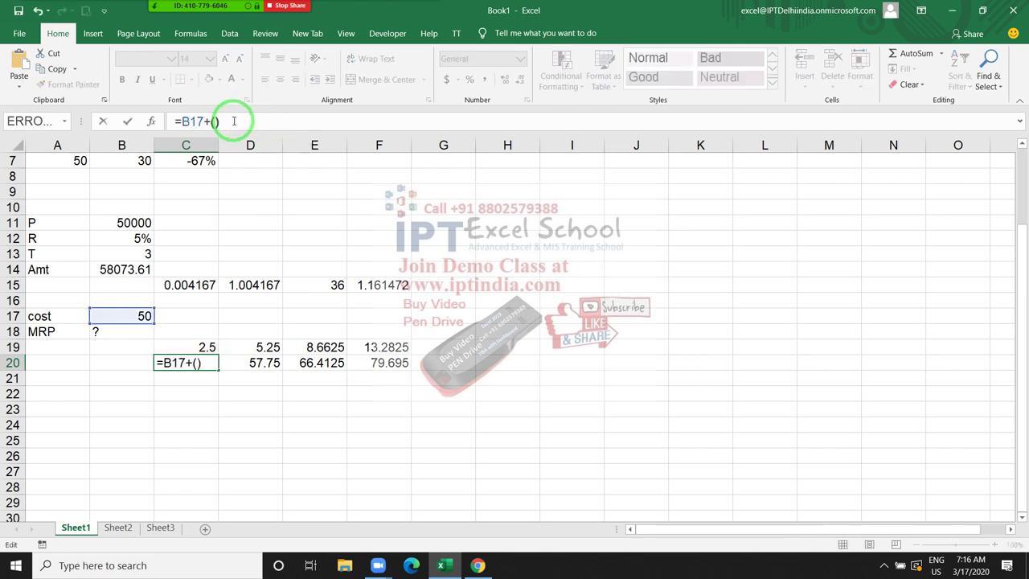
type("B17*5%")
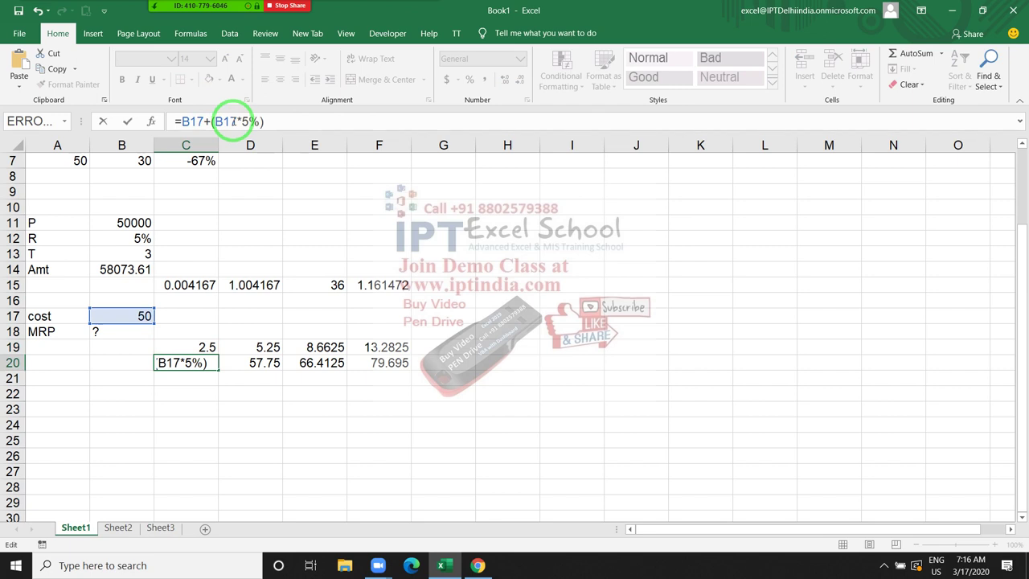
key("Return")
key("Up")
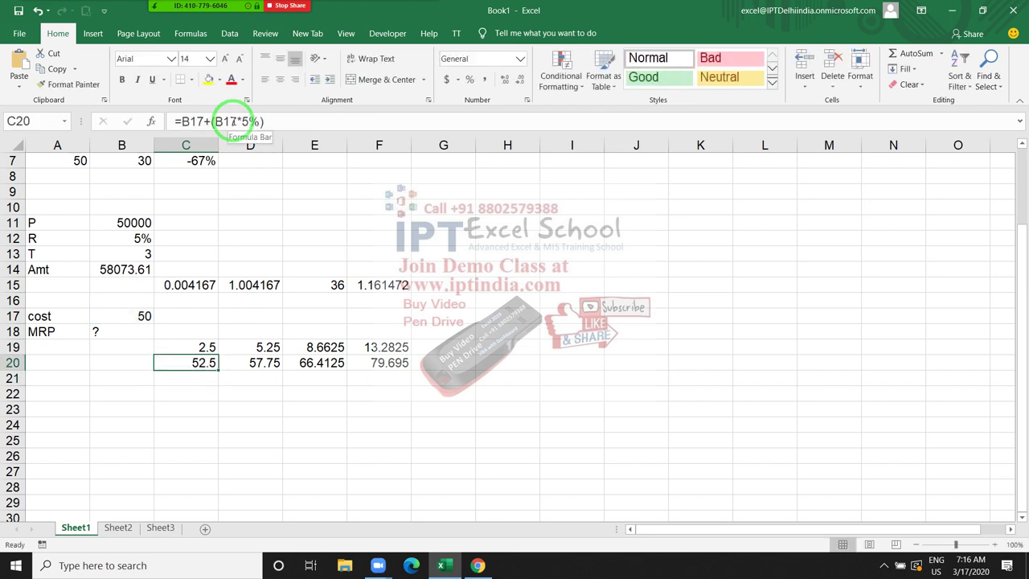
Replace the C20 references in D19 and D20 with (B17+(B17*5%))
left_click_drag(182, 120, 326, 128)
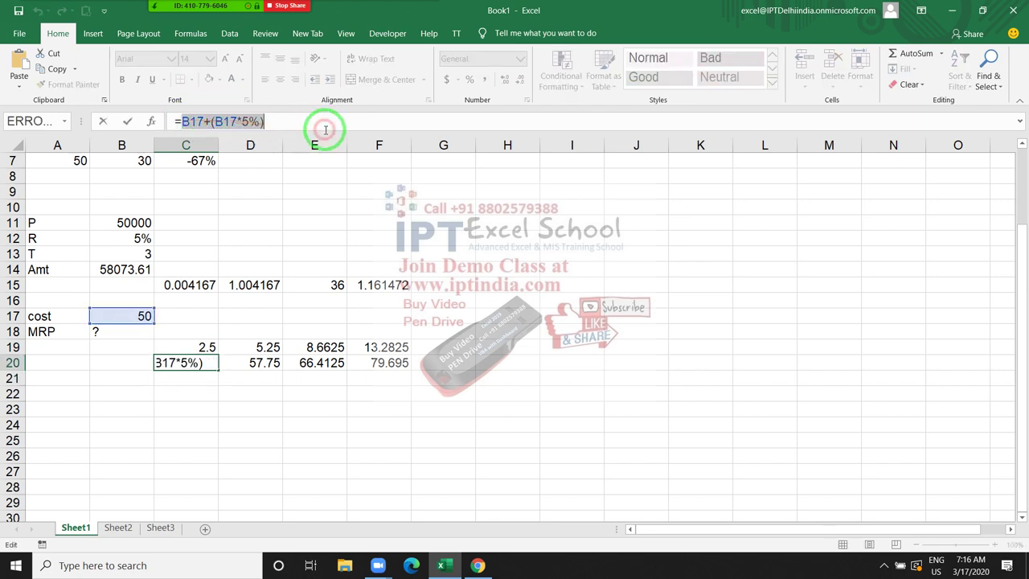
key("Escape")
key("Up")
key("Right")
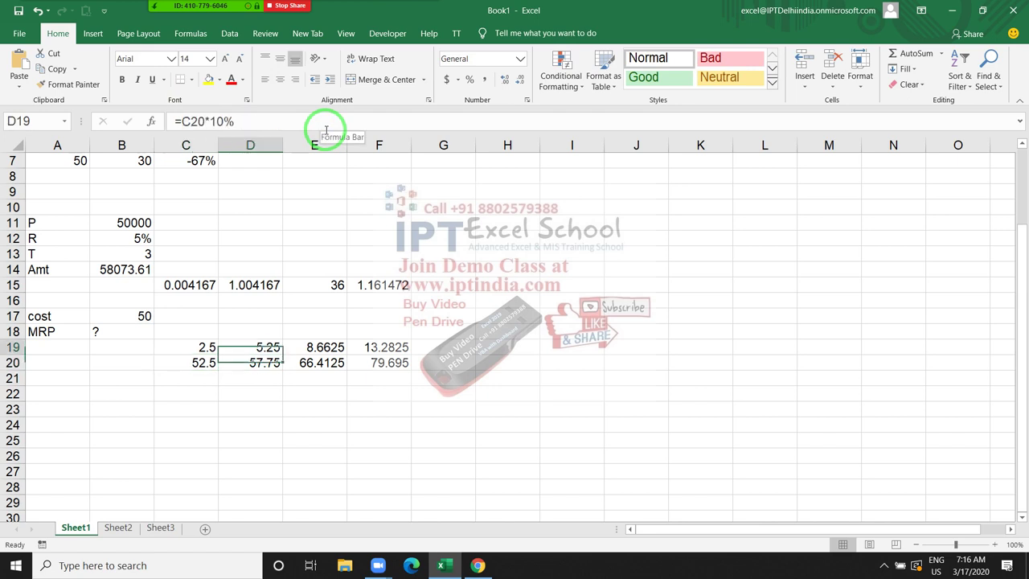
double_click(196, 122)
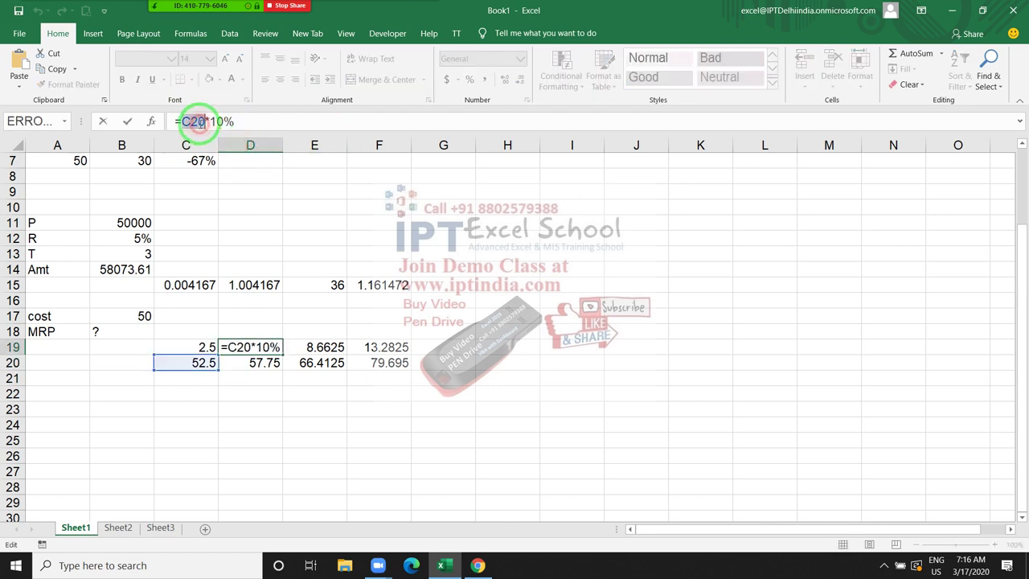
type("()")
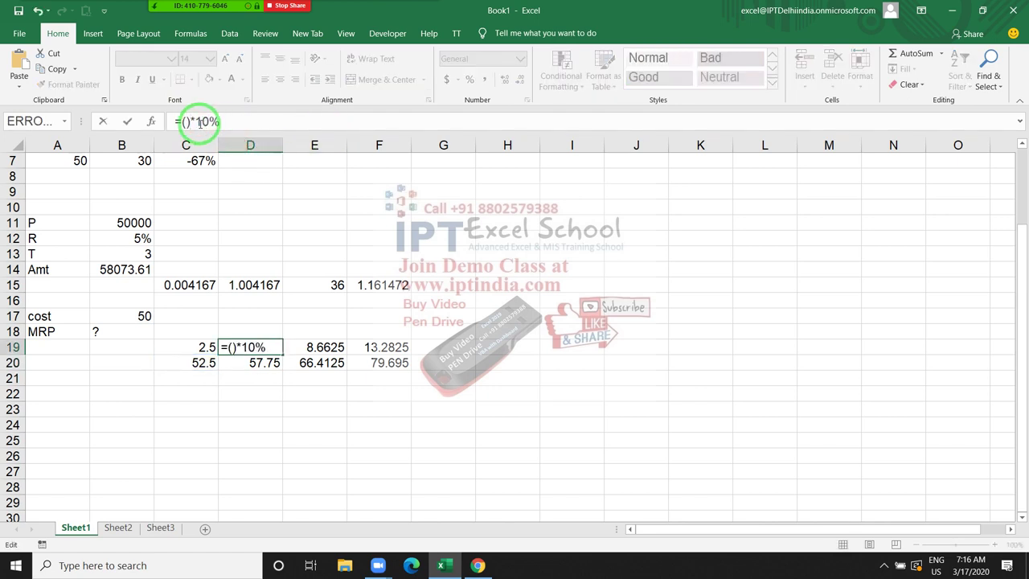
type("B17+(B17*5%)")
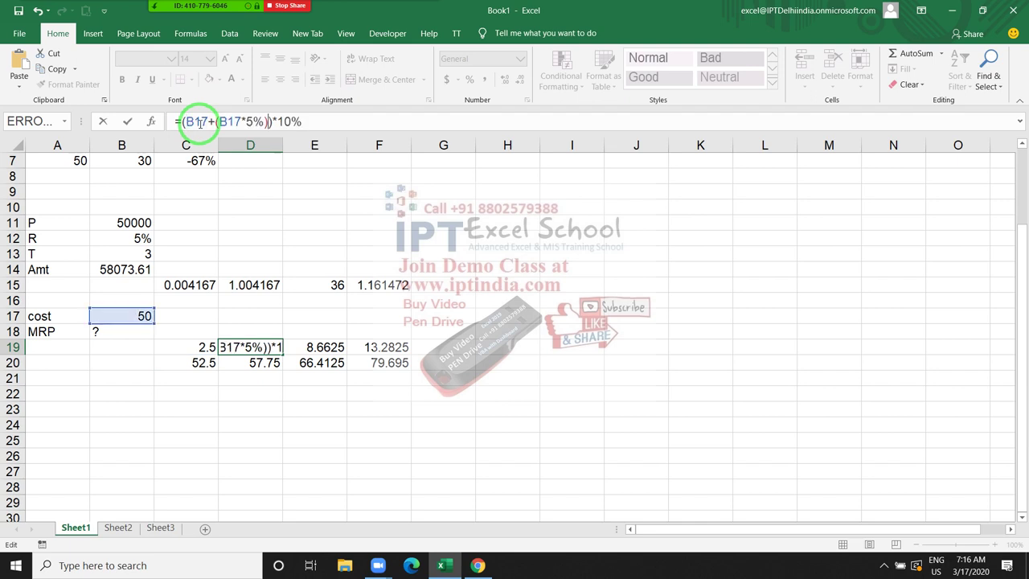
key("Return")
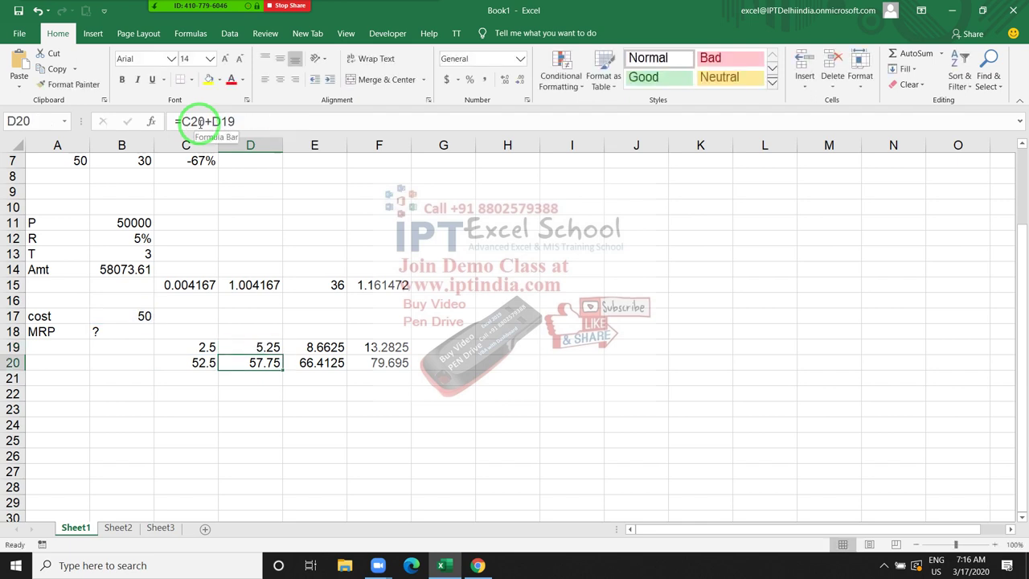
double_click(199, 121)
type("()")
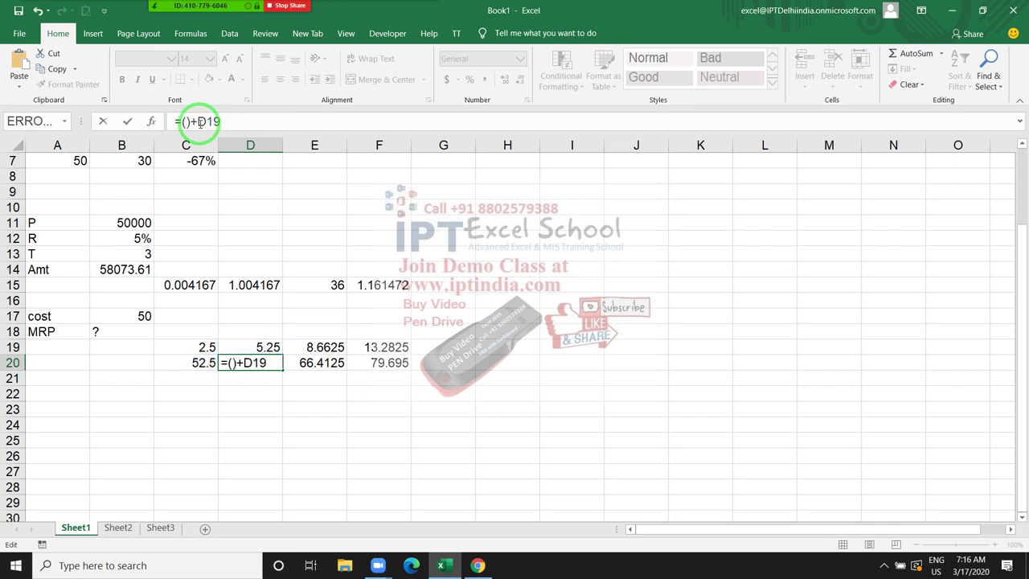
type("B17+(B17*5%)")
key("Return")
key("Up")
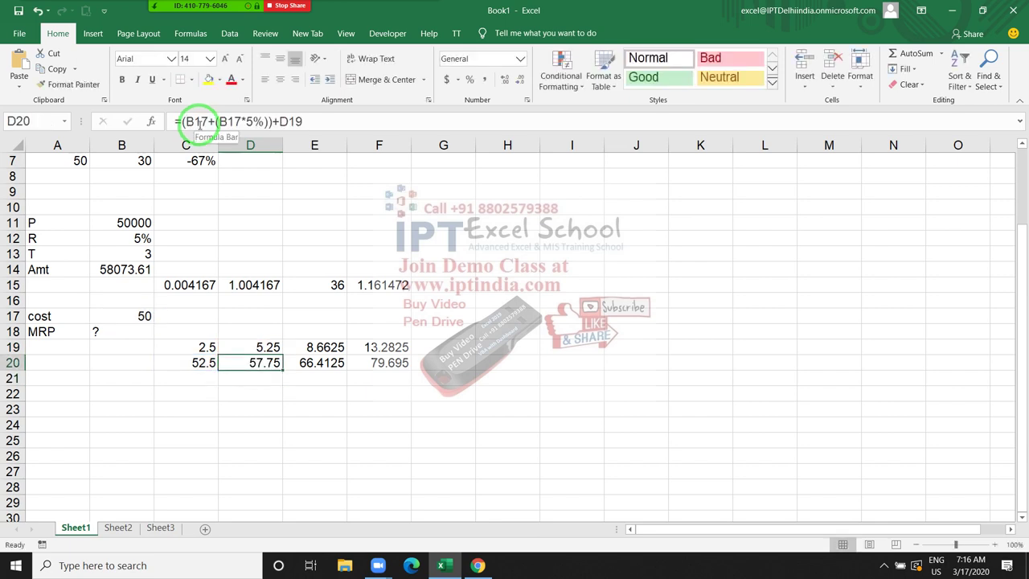
key("Up")
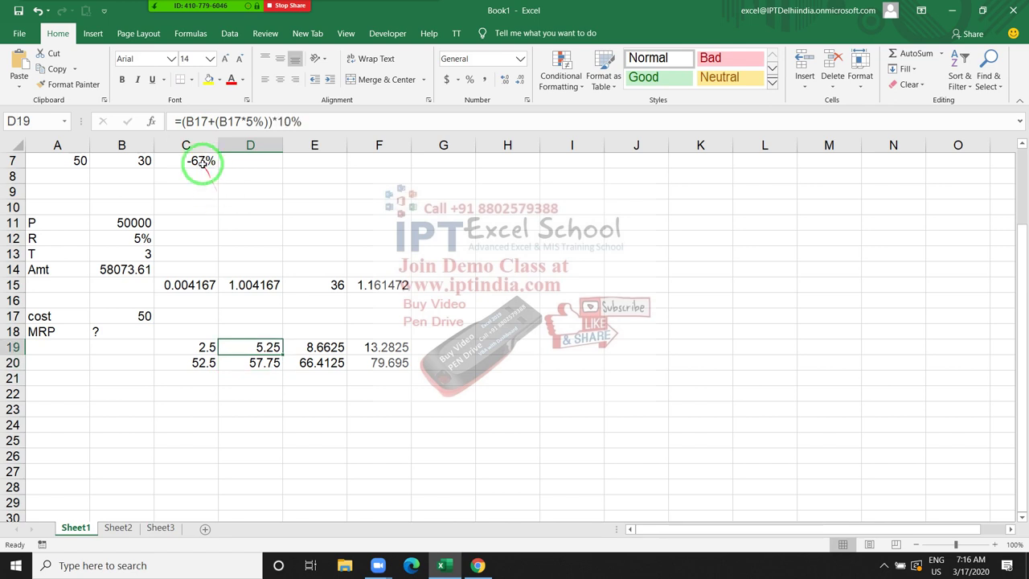
Expand D20 to =(B17+(B17*5%))+((B17+(B17*5%))*10%), still returning 57.75
left_click_drag(181, 122, 332, 131)
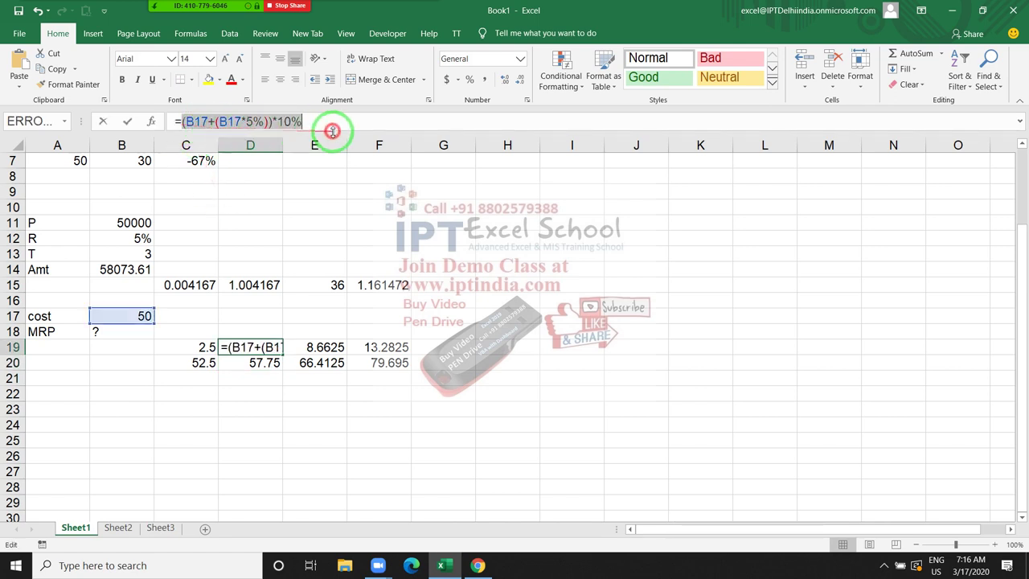
key("Escape")
key("Down")
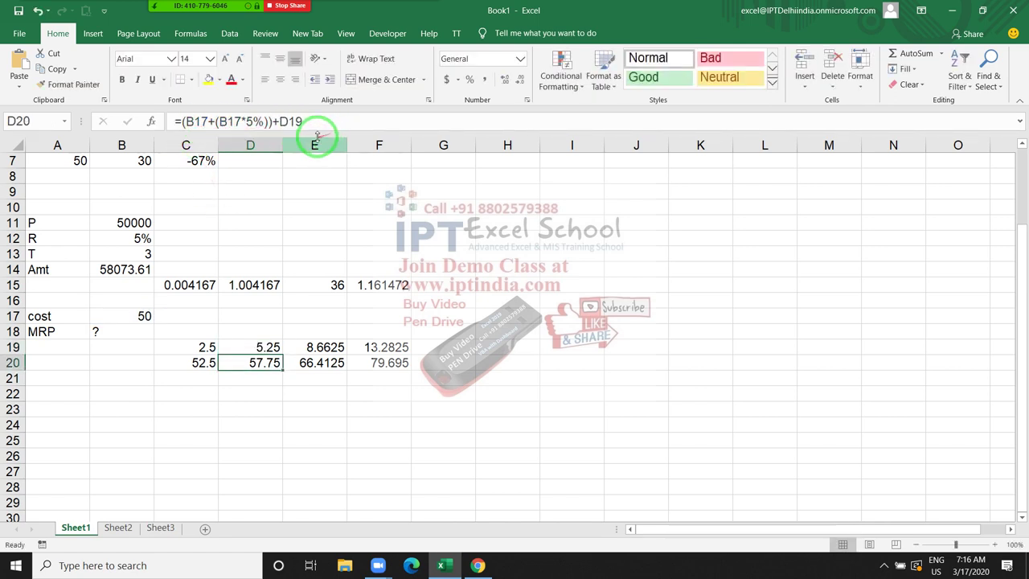
double_click(293, 121)
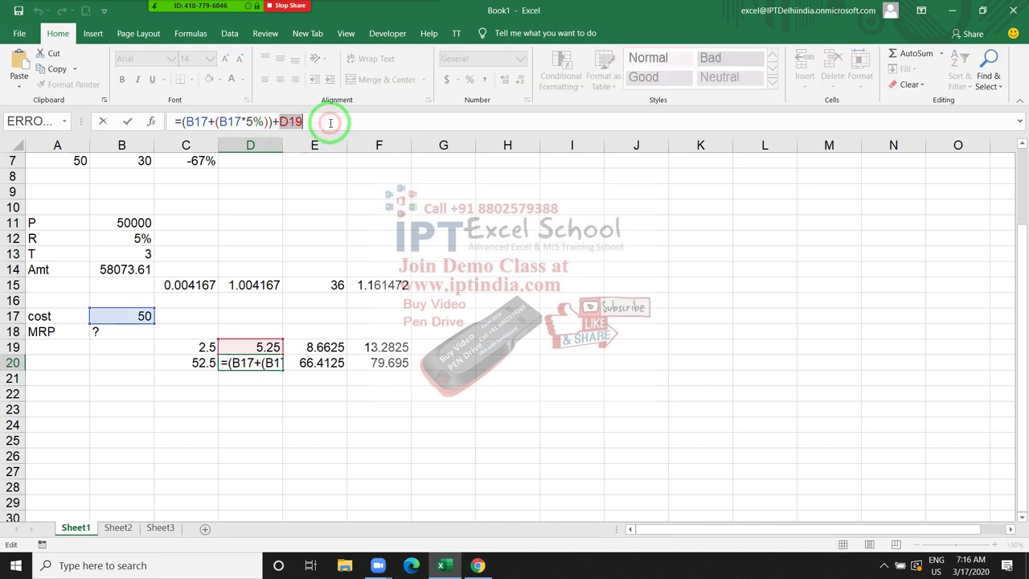
type("(B17*5%))+")
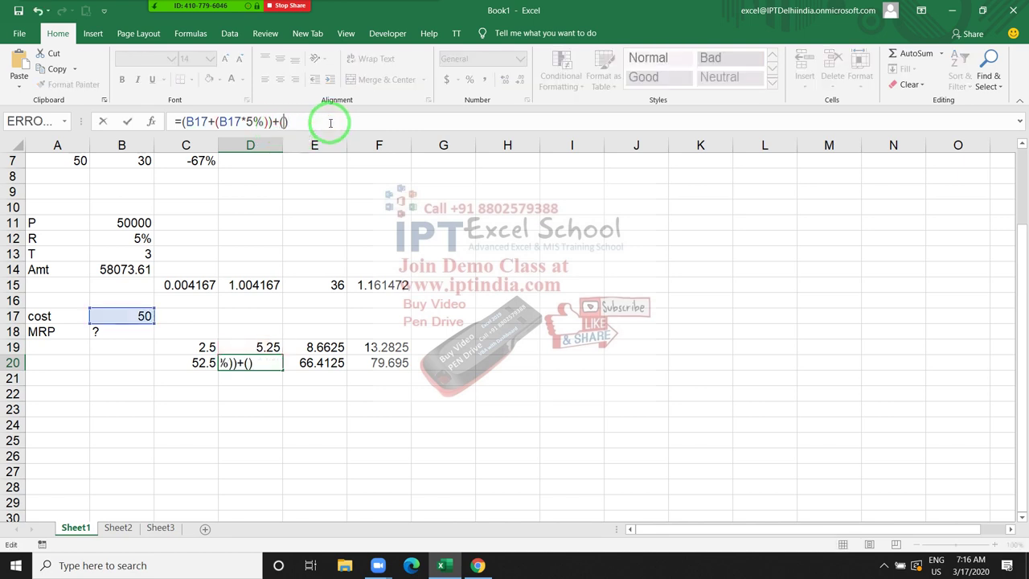
type("((B17+(B17*5%))*10%")
key("Return")
key("Up")
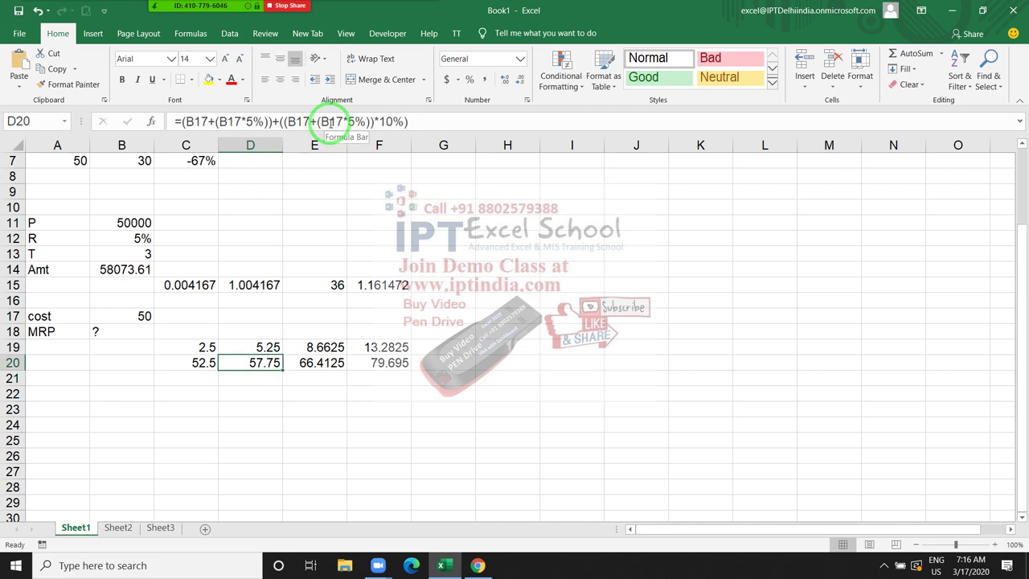
left_click_drag(183, 121, 450, 133)
key("ctrl+c")
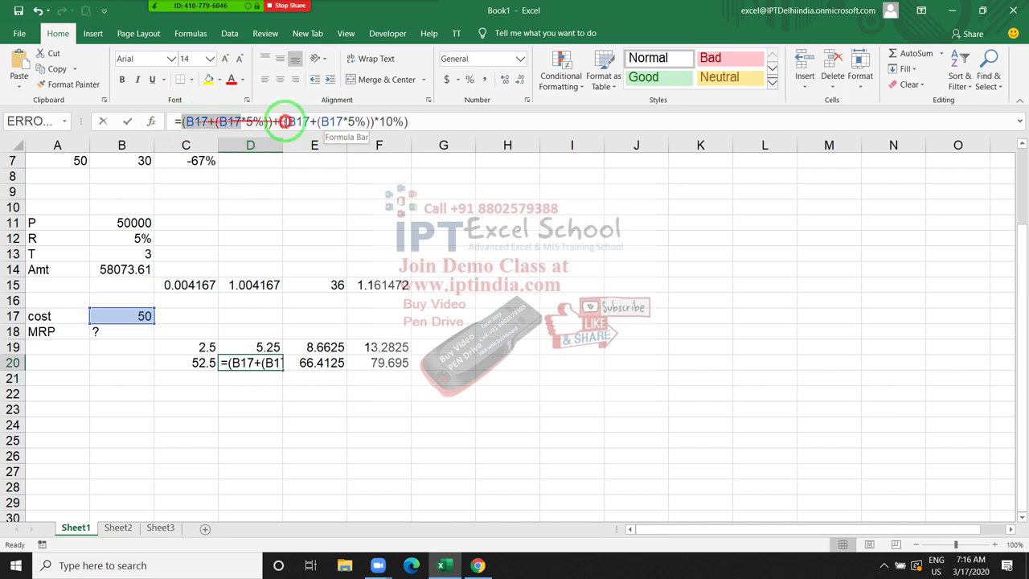
key("Escape")
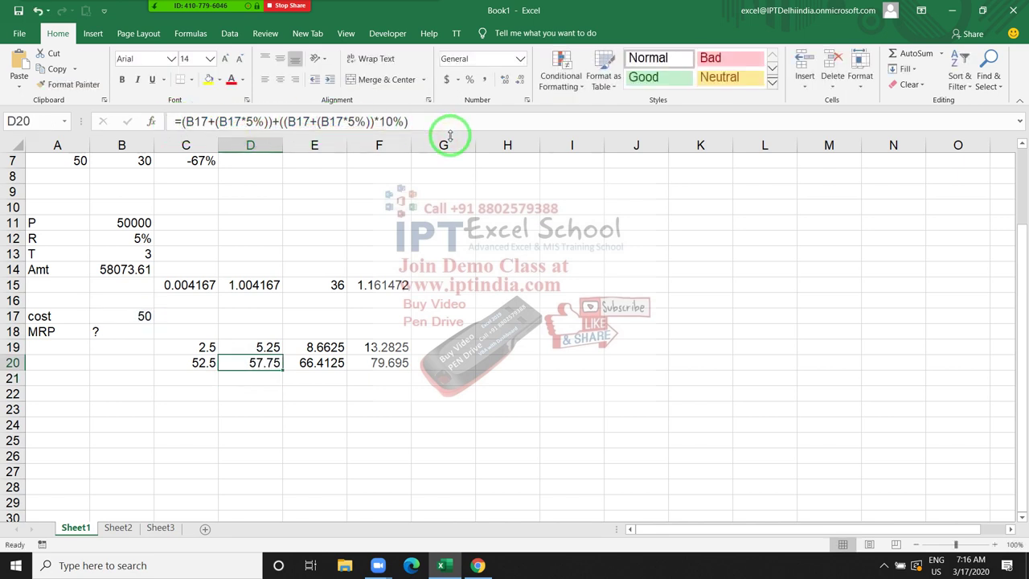
key("Up")
key("Right")
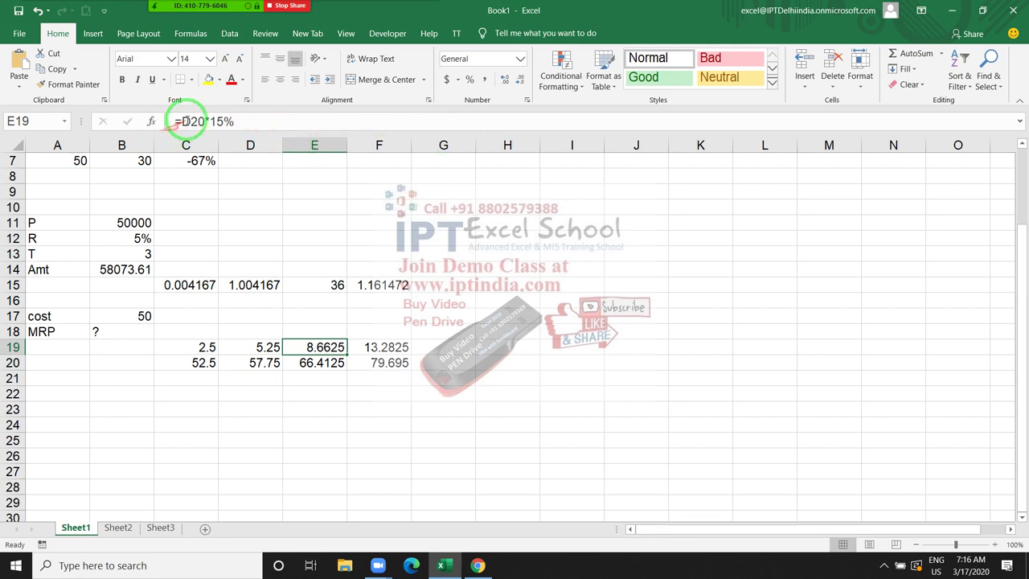
Replace the D20 references in E19 and E20 with the nested B17 expression
double_click(190, 120)
type("()")
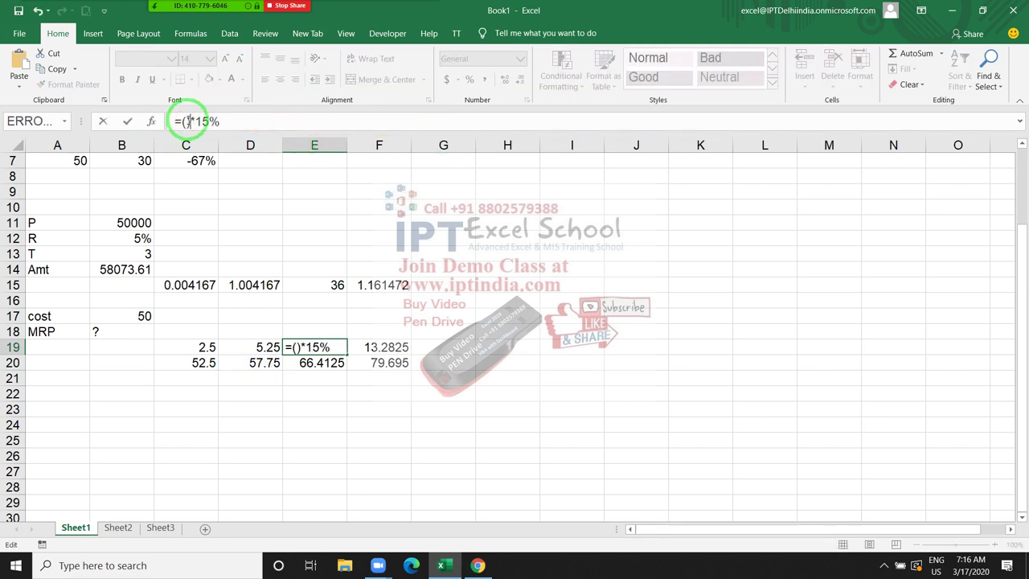
type("B17+(B17*5%)+(B17+(B17*5%))*10%")
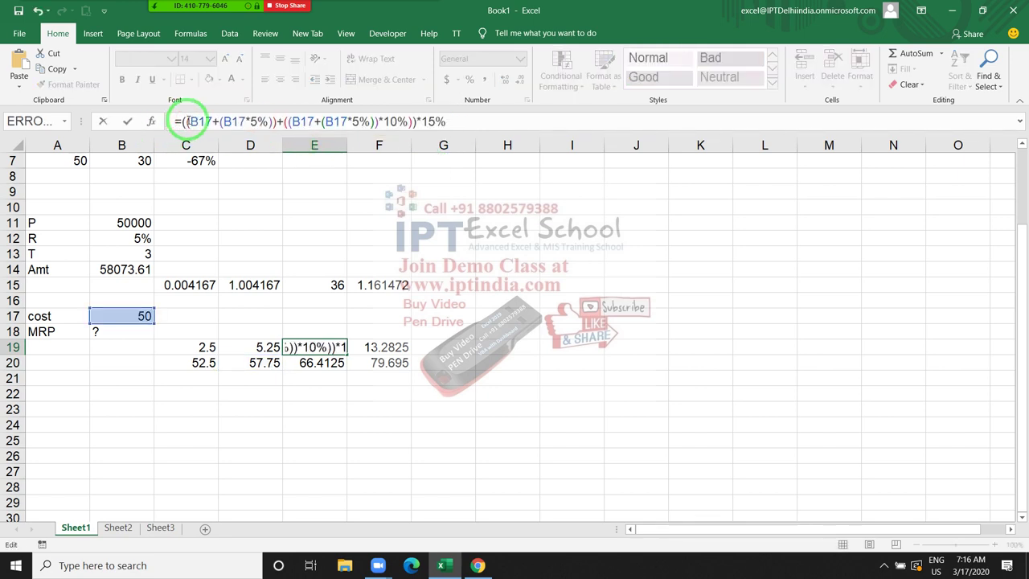
key("Return")
double_click(190, 121)
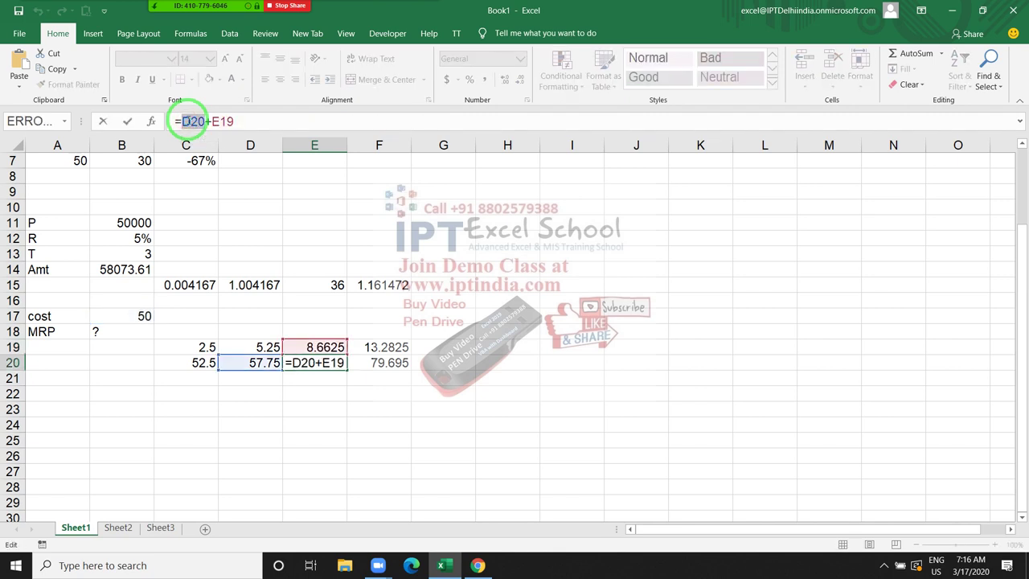
type("()")
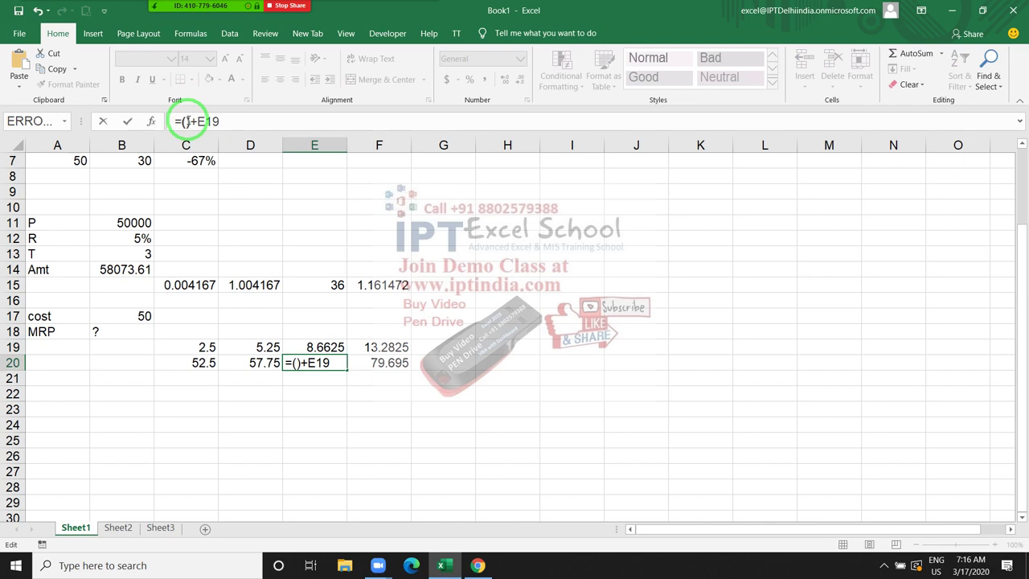
key("ctrl+v")
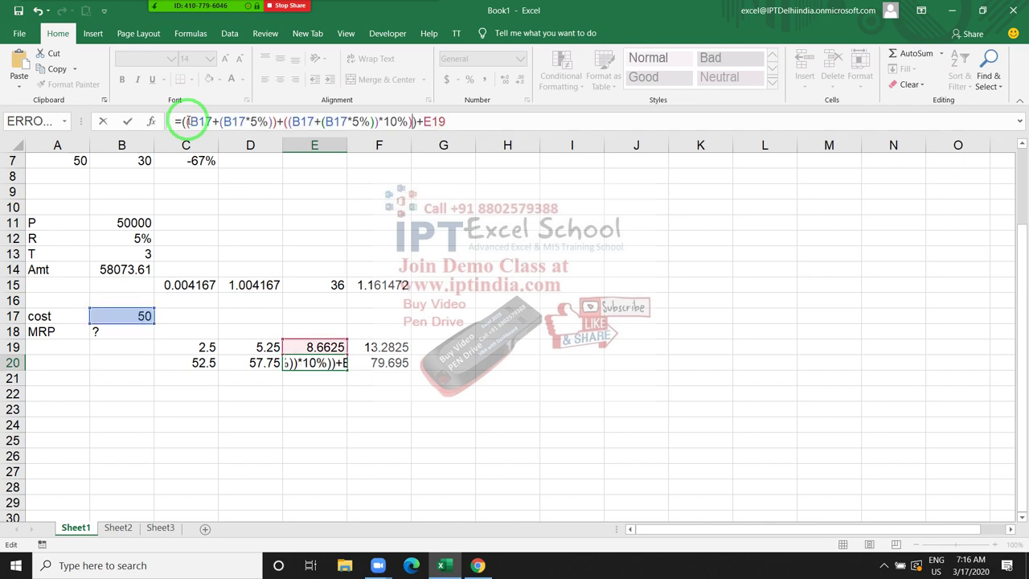
key("Return")
key("Up")
key("Up")
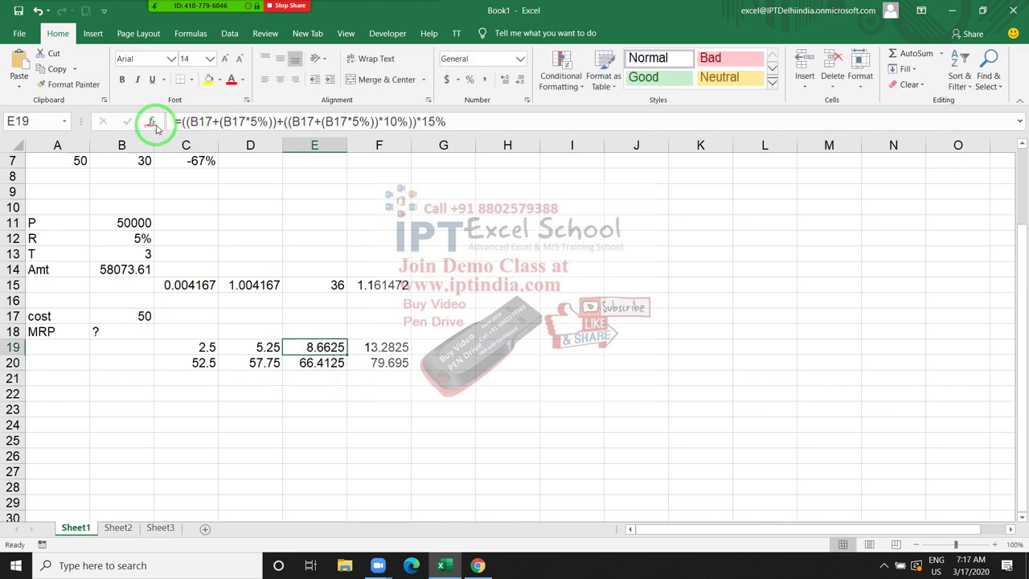
Replace E20's E19 reference with E19's nested cost expression, keeping 66.4125
left_click_drag(184, 121, 482, 172)
key("ctrl+c")
left_click(482, 172)
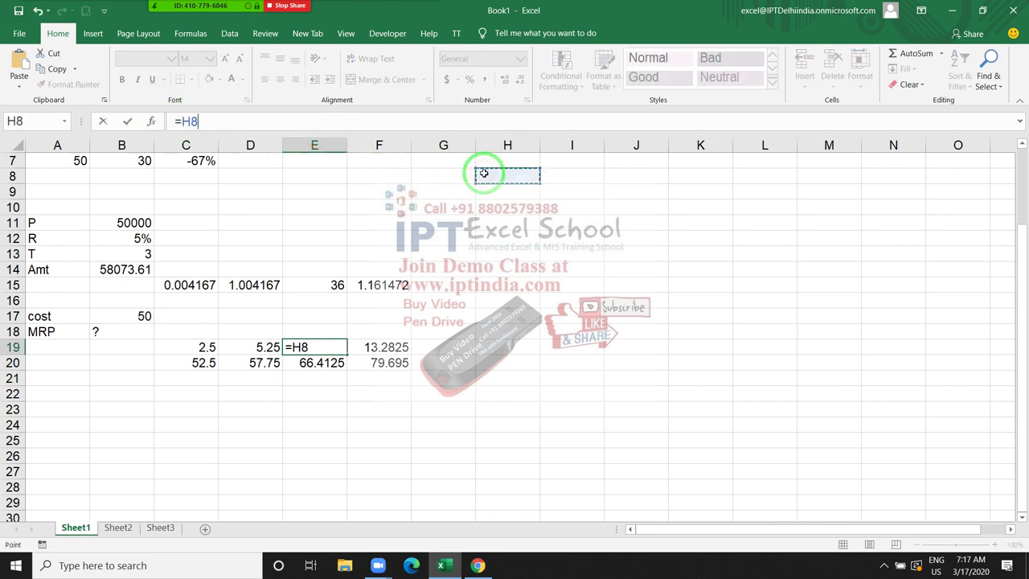
key("Escape")
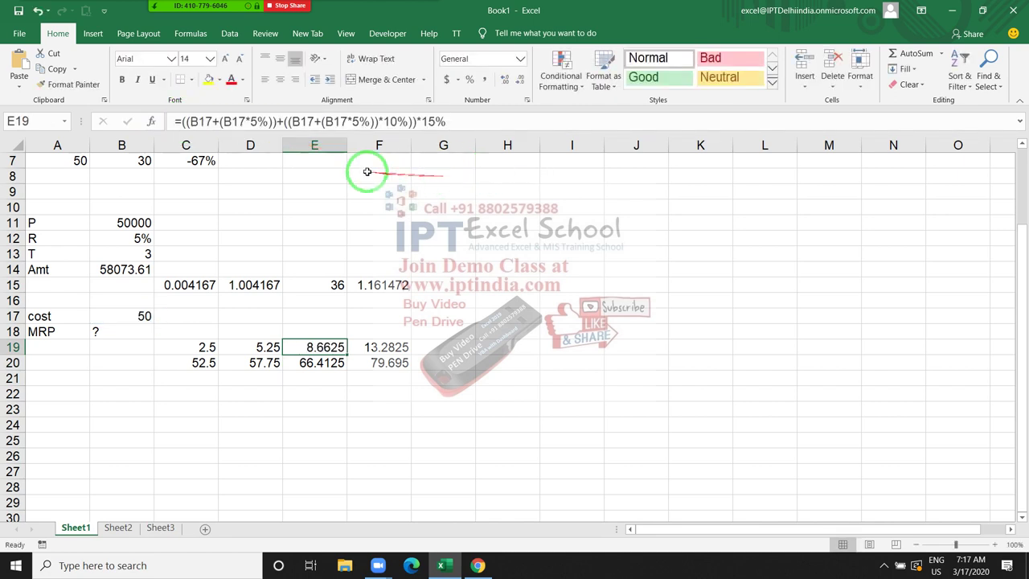
left_click_drag(183, 121, 406, 135)
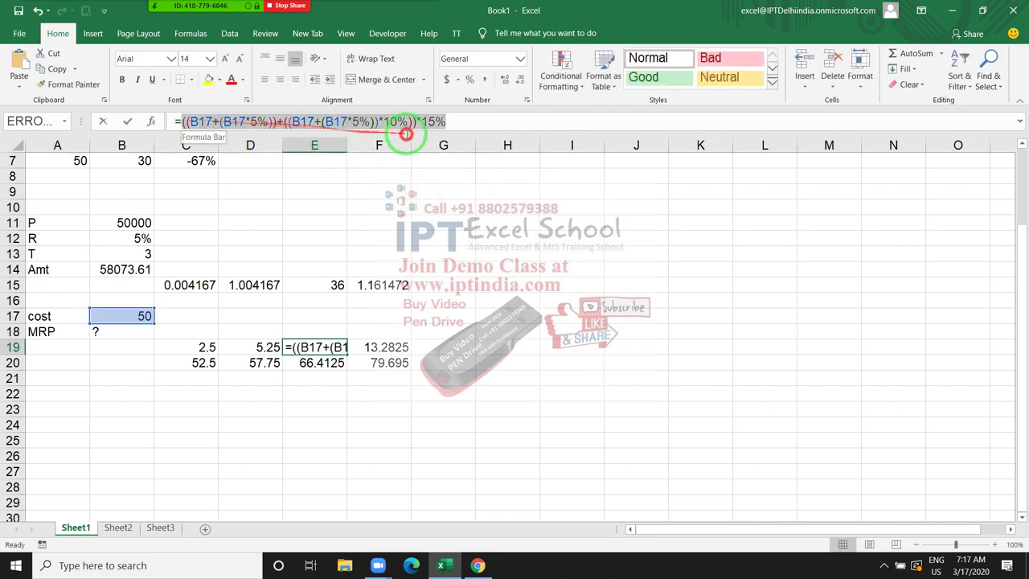
key("Escape")
key("Down")
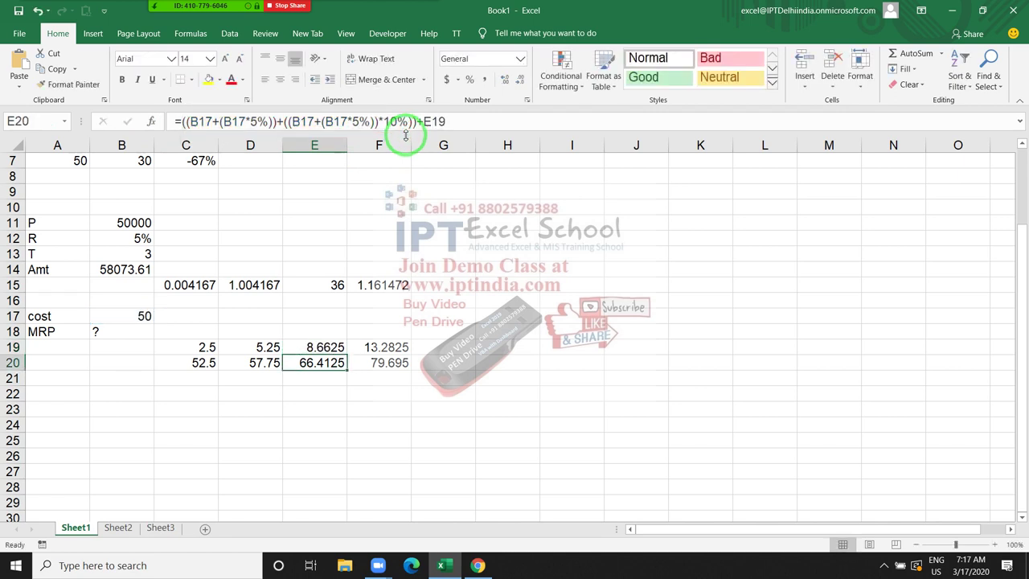
double_click(431, 121)
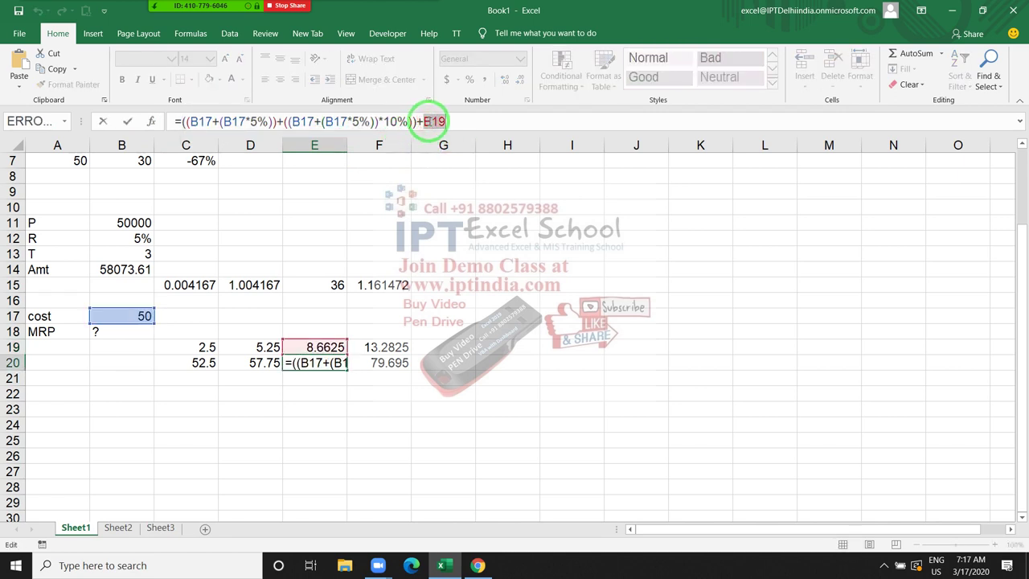
type("()")
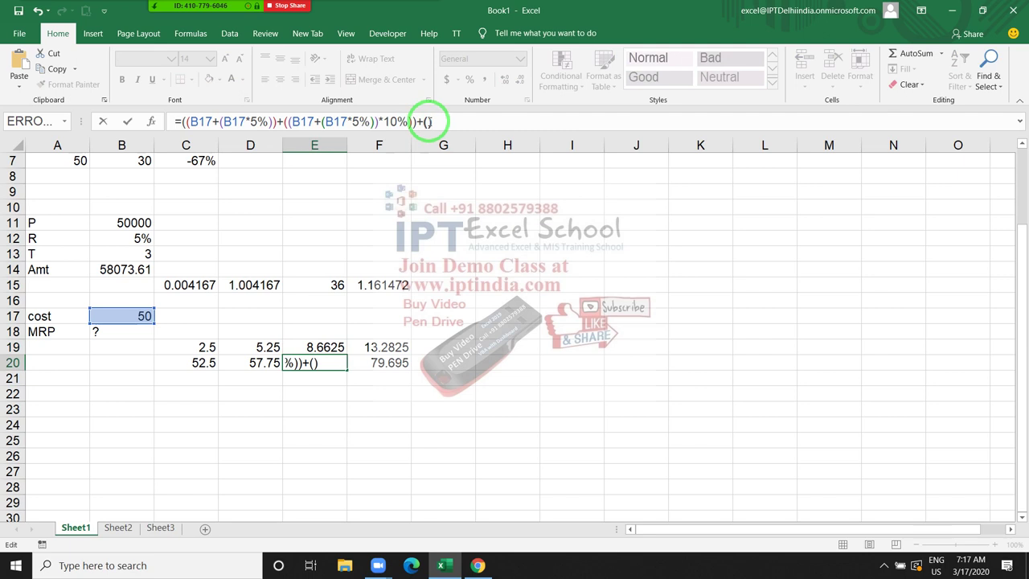
key("ctrl+v")
key("ctrl+Return")
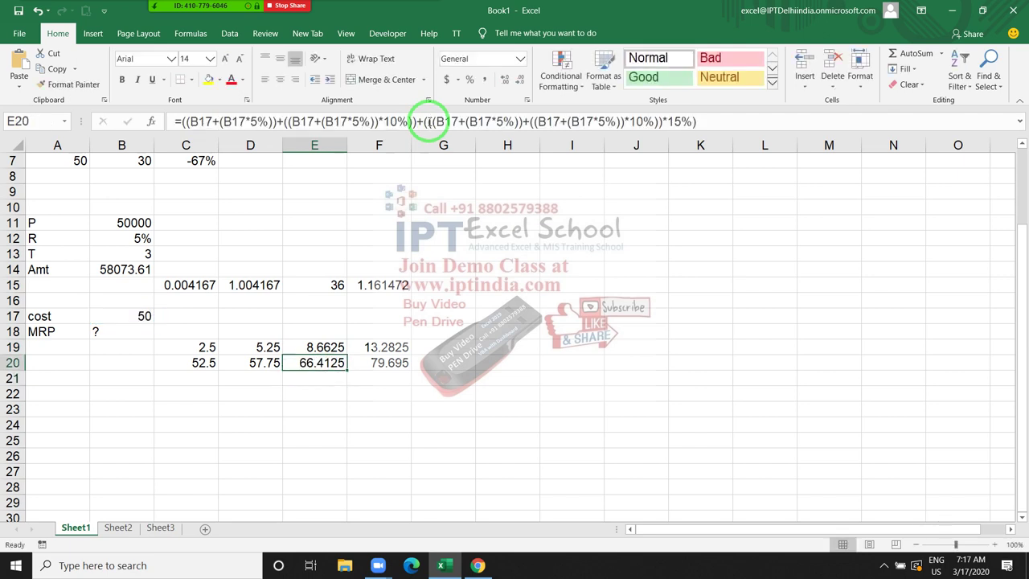
left_click(178, 120)
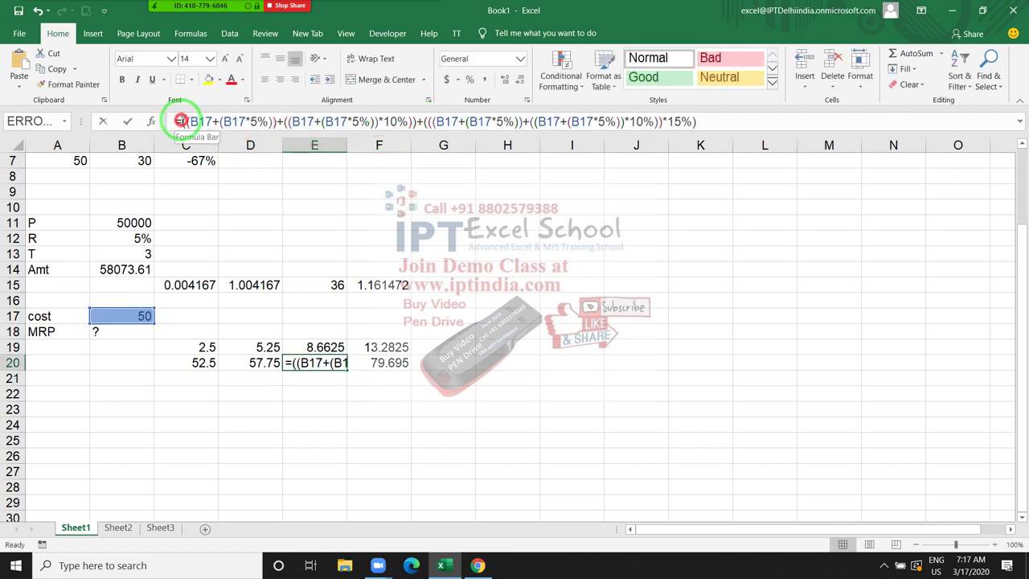
key("Escape")
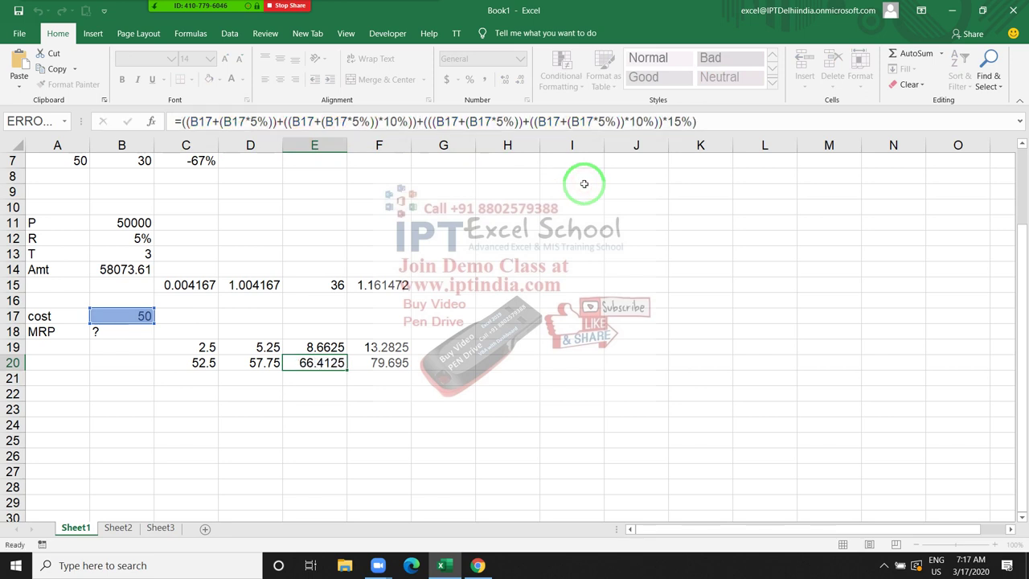
key("Right")
key("Up")
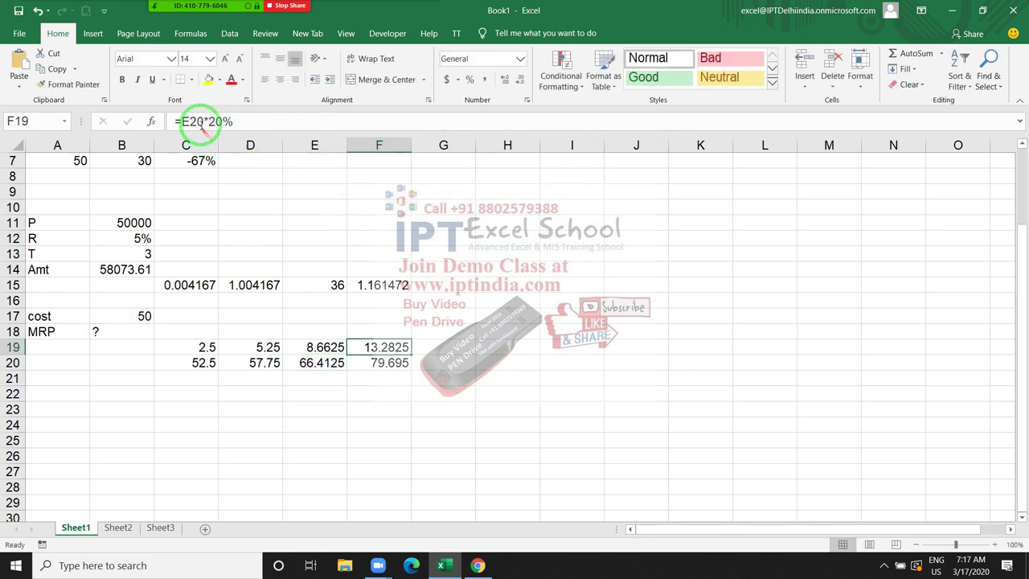
Replace the E20 references in F19 and F20 with the pasted nested expression
double_click(193, 122)
type("()")
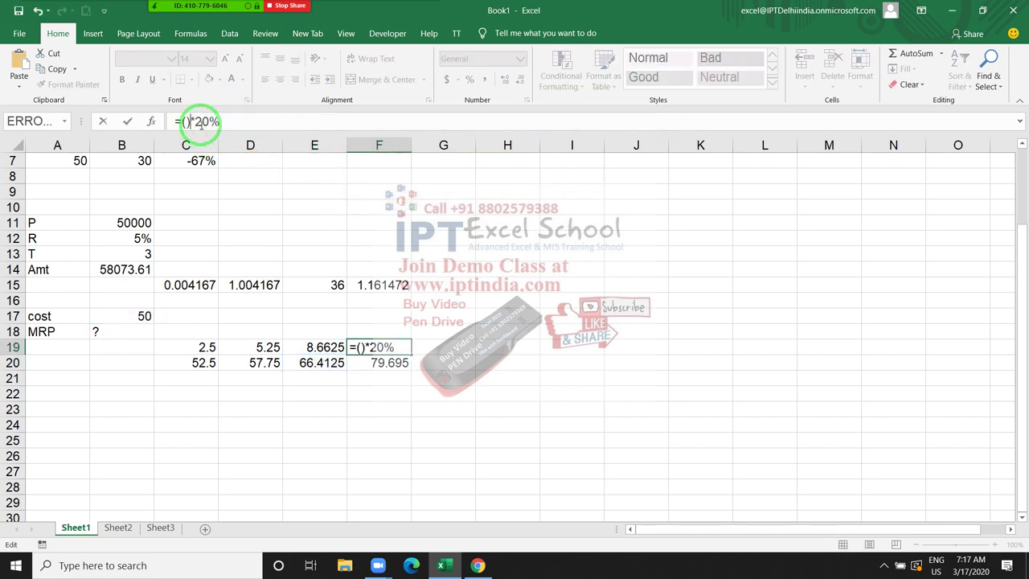
type("((B17+(B17*5%))+((B17+(B17*5%))*10%))+(((B17+(B17*5%))+((B17+(B17*5%))*10%))*15%)")
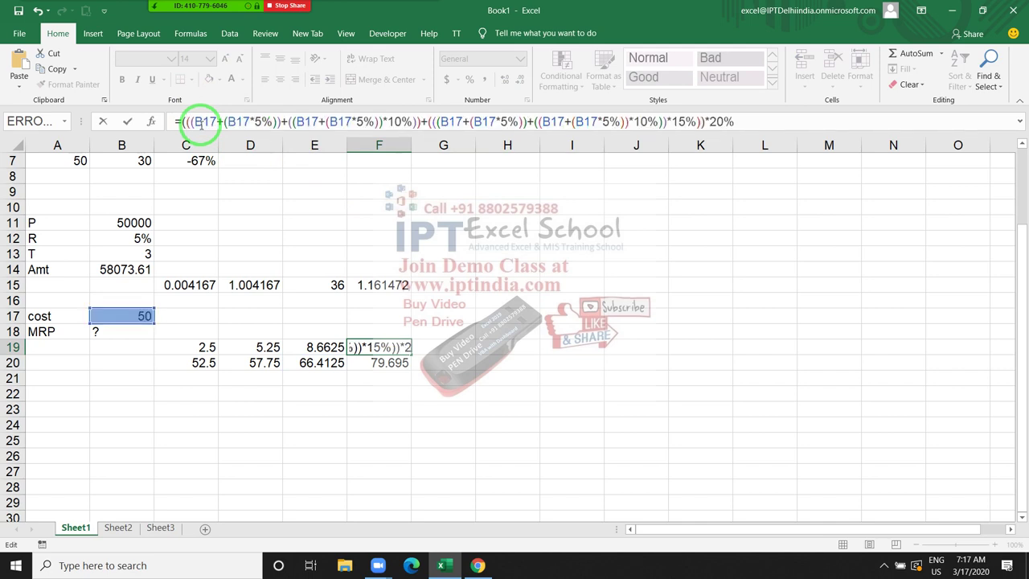
key("Return")
left_click(199, 123)
double_click(199, 122)
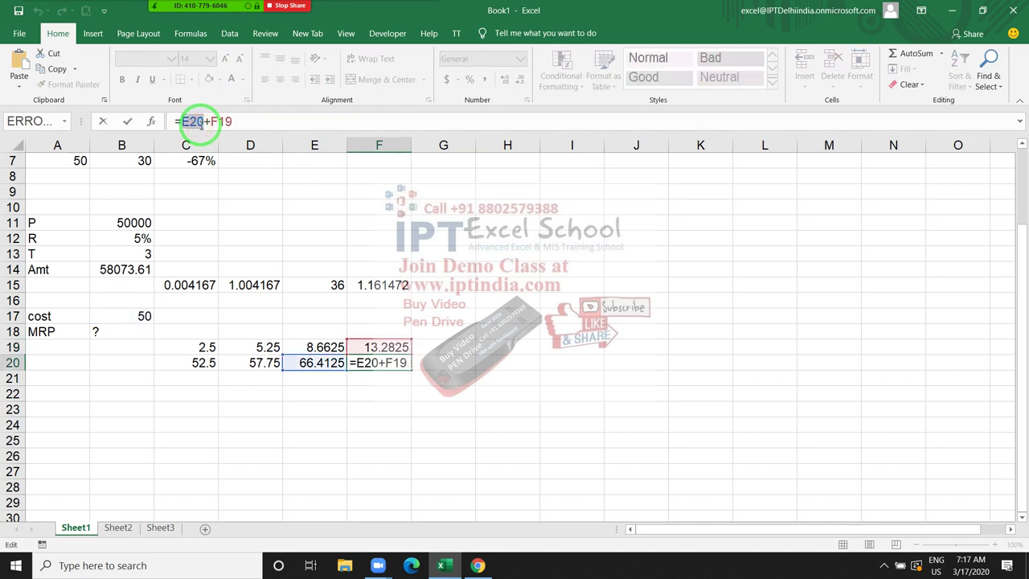
type("()")
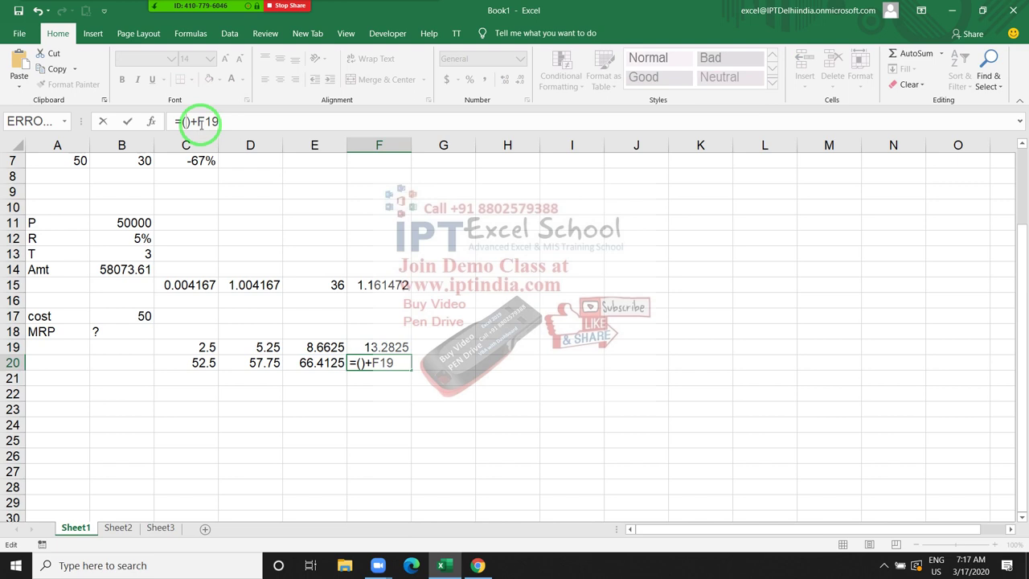
type("((B17+(B17*5%))+((B17+(B17*5%))*10%))+(((B17+(B17*5%))+((B17+(B17*5%))*10%))*15%)")
key("Return")
Swap F20's trailing F19 reference for F19's nested expression times 20%, keeping 79.695
key("Up")
key("Up")
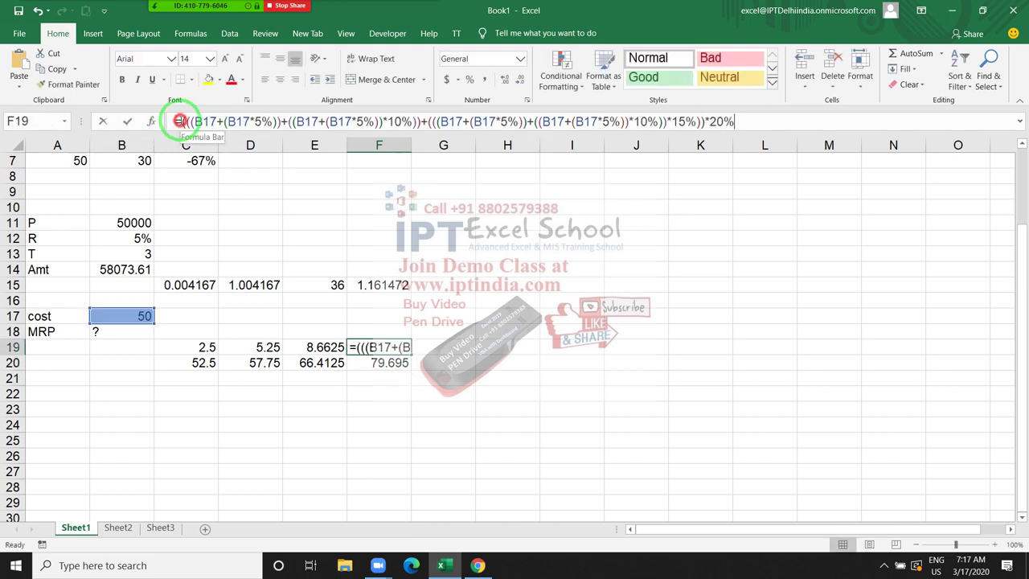
left_click_drag(181, 122, 711, 122)
key("ctrl+c")
left_click(715, 122)
key("ctrl+Return")
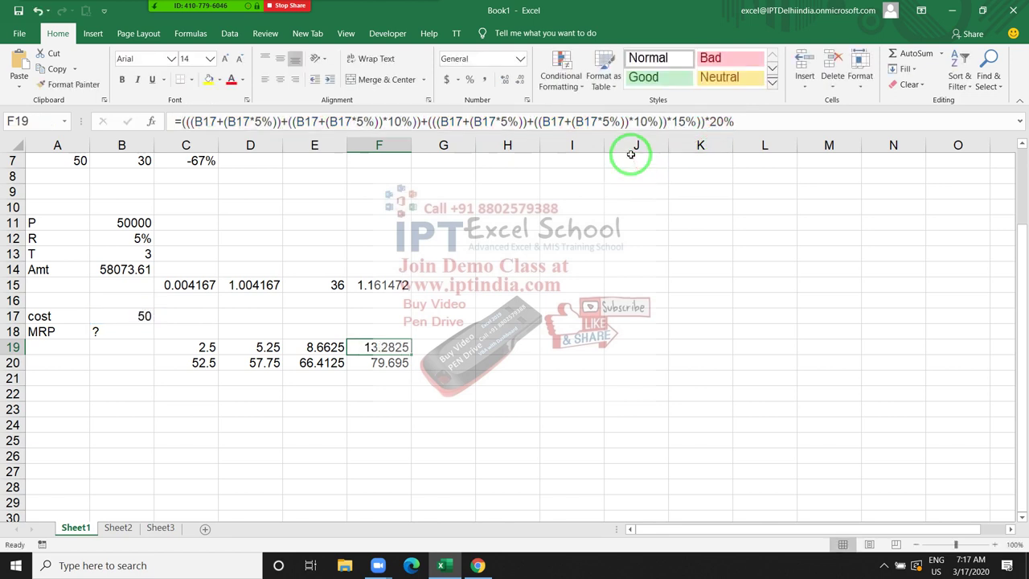
key("Down")
key("F2")
key("Left")
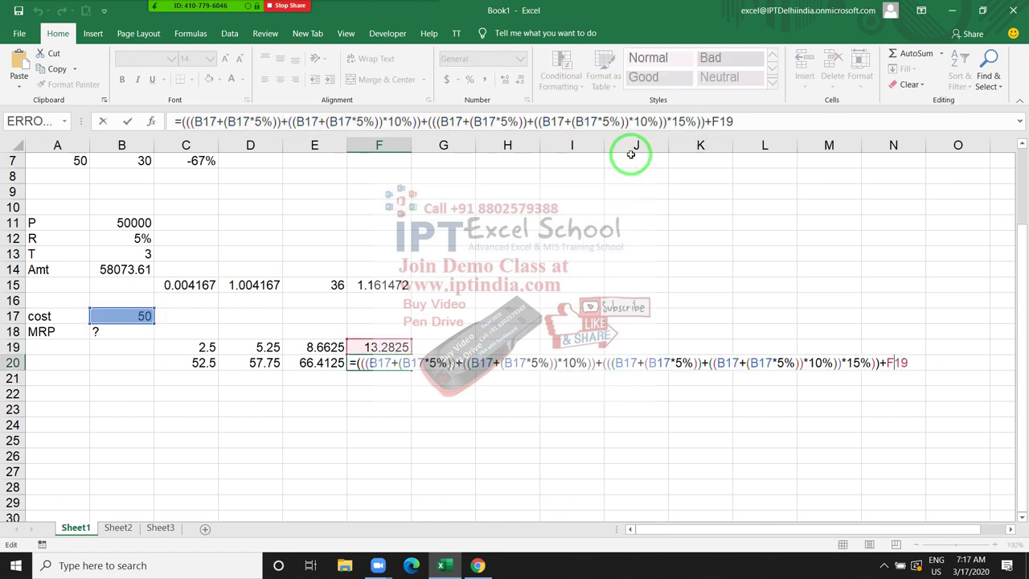
key("shift+Left")
key("shift+Left")
type("(")
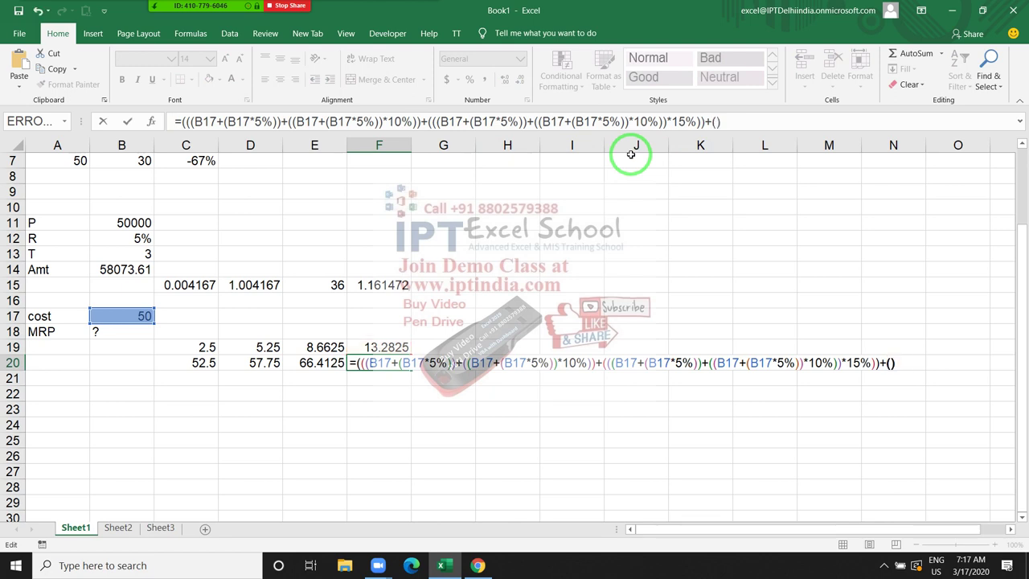
key("ctrl+v")
type("*20%)")
key("Return")
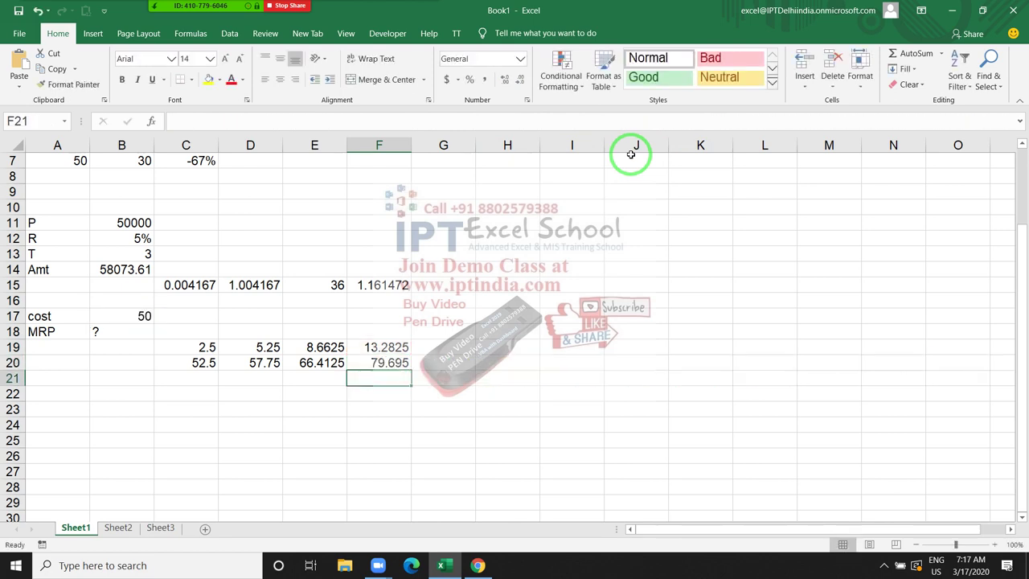
key("Up")
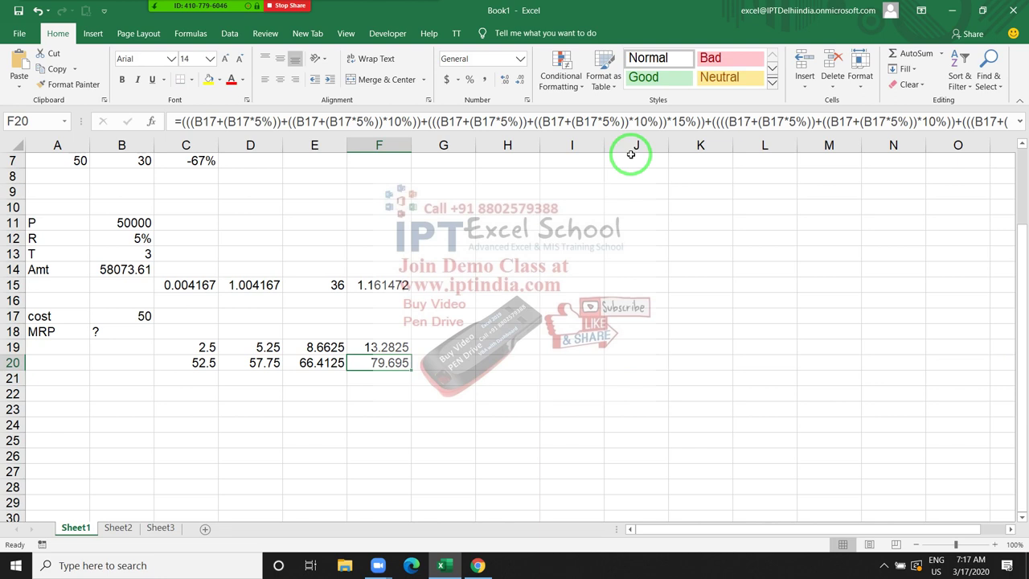
Clear the helper cells C20:E20 and C19:F19
key("Left")
key("shift+Left")
key("shift+Left")
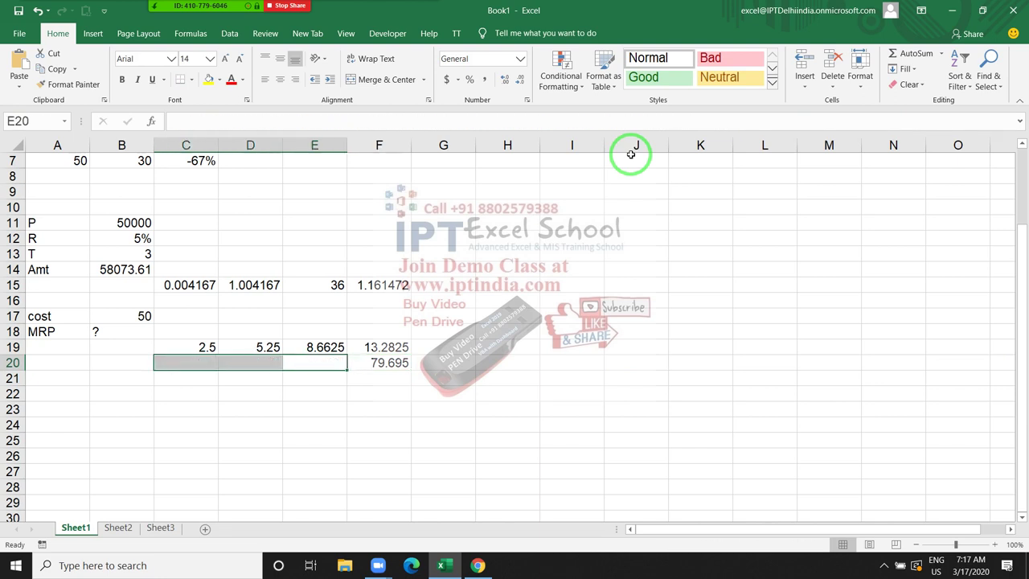
key("Up")
key("Left")
key("Left")
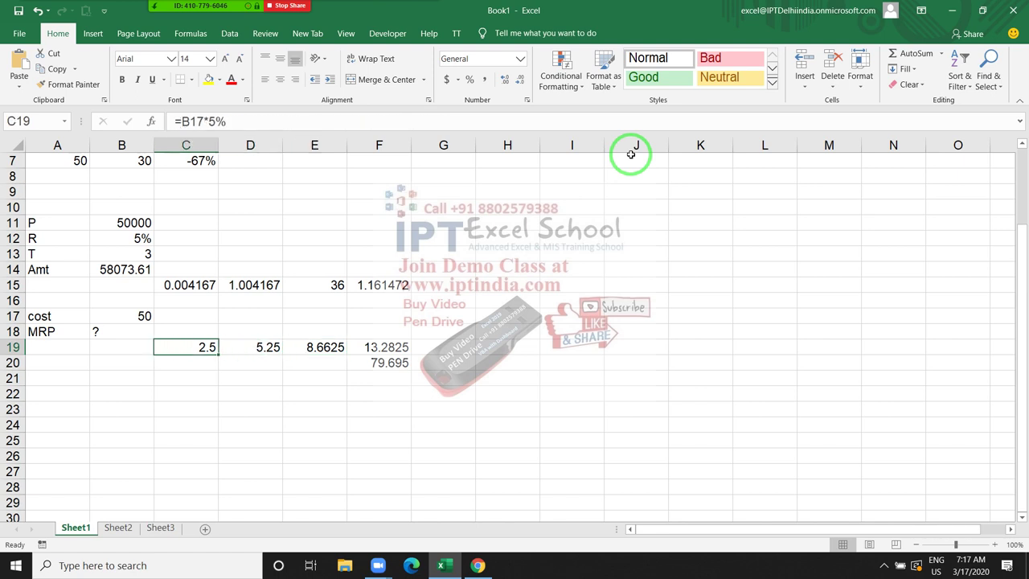
key("shift+Right")
key("shift+Right")
key("shift+Right")
key("Delete")
Review F20's finished nested formula in edit mode and commit it unchanged
key("Right")
key("Right")
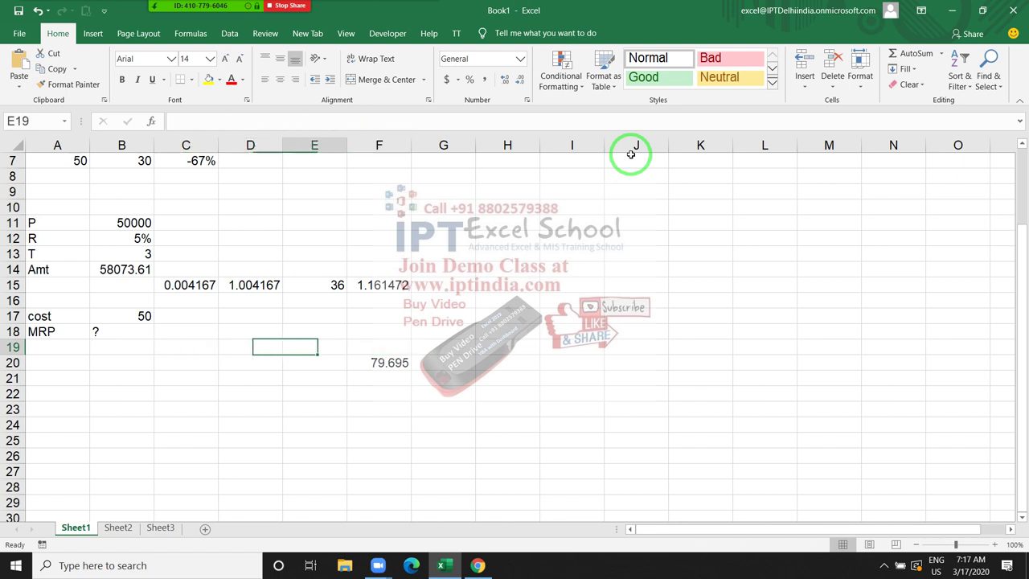
key("Right")
key("Right")
key("Down")
key("Left")
key("F2")
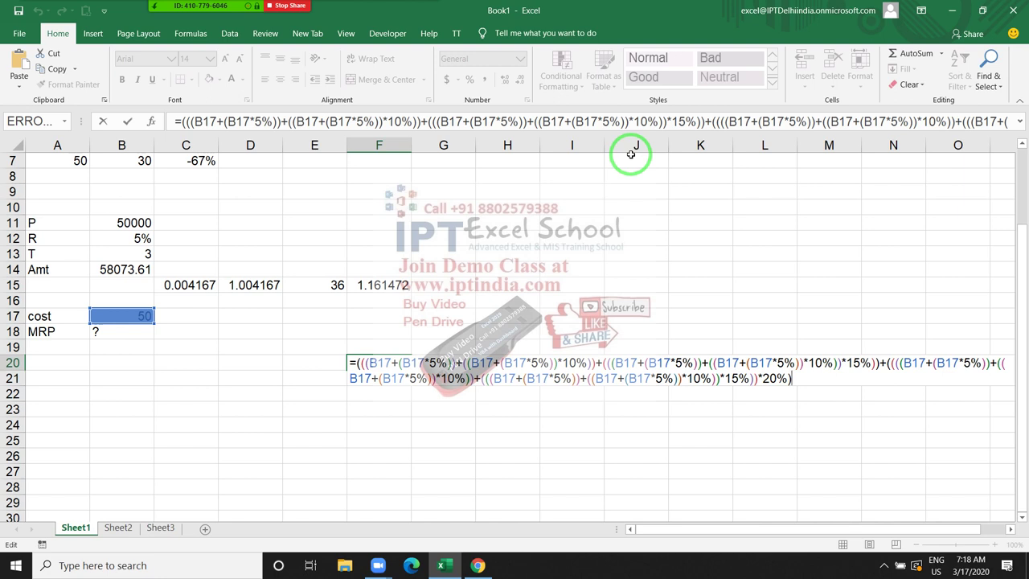
key("Return")
key("Up")
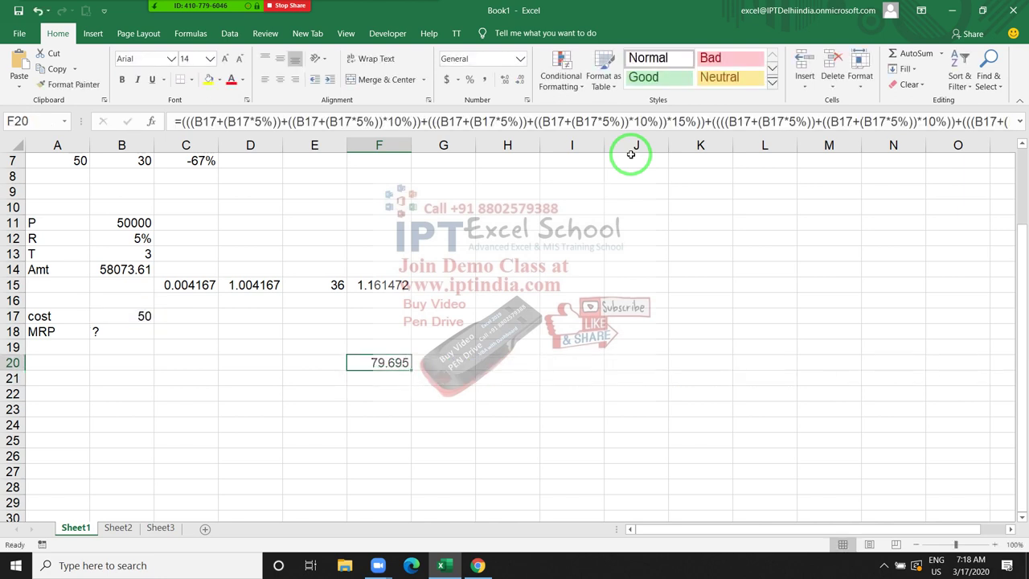
Move F20's nested formula into MRP cell B18, which now shows 79.695
key("ctrl+c")
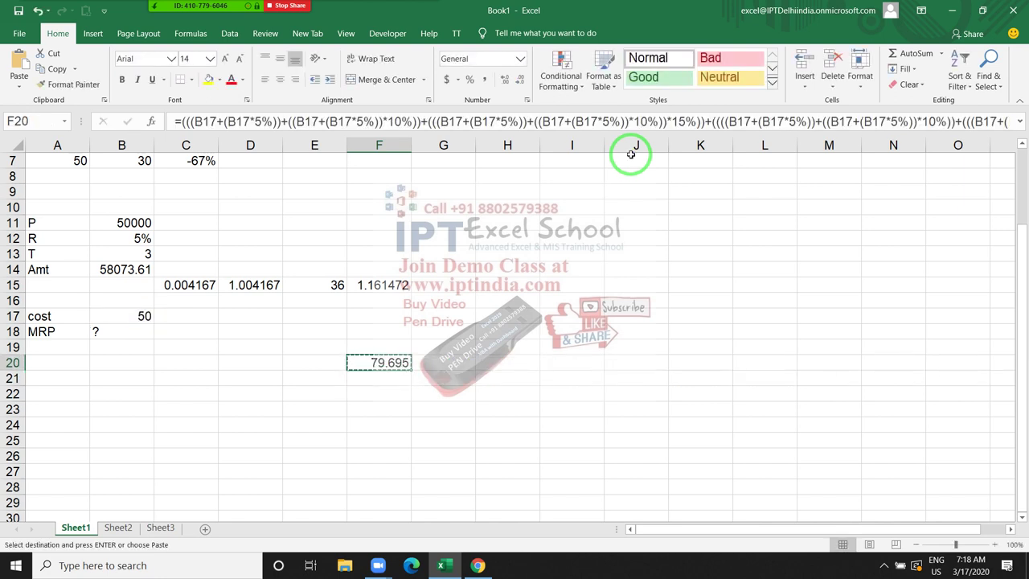
key("Left")
key("Left")
key("Left")
key("Left")
key("Left")
key("Up")
key("Up")
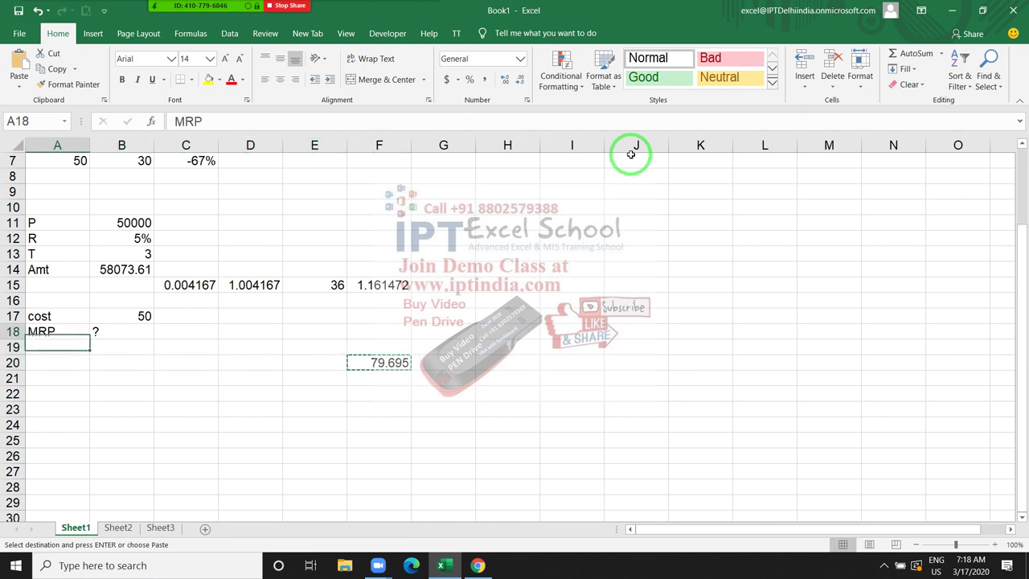
key("Right")
key("Return")
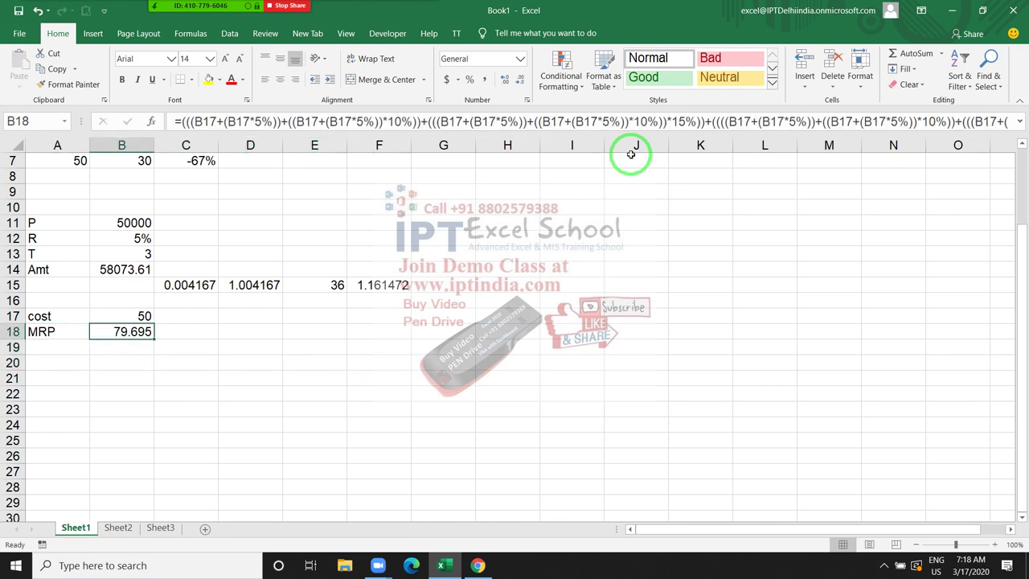
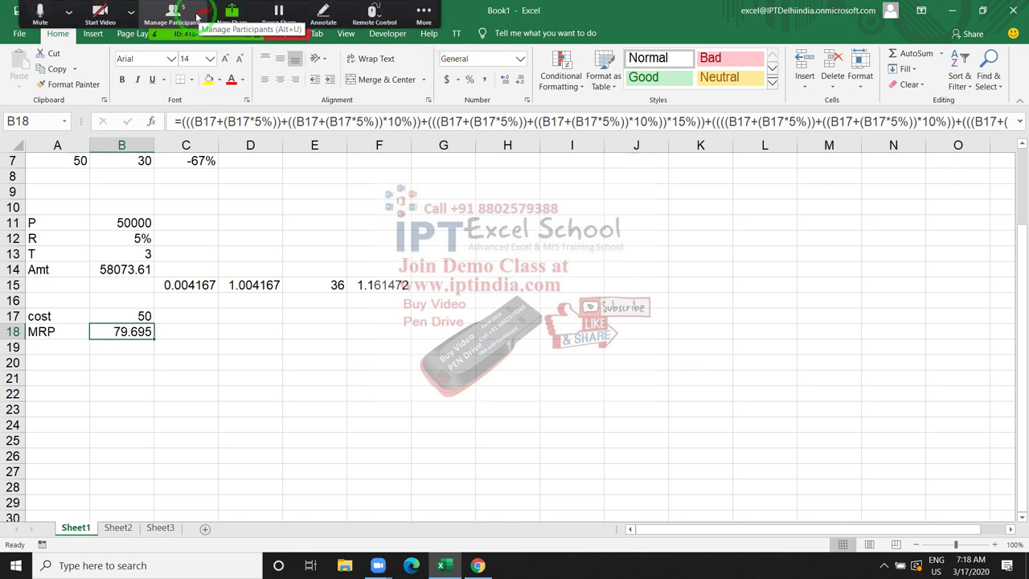
Review the existing formulas in C15, D15 and F15
left_click(179, 12)
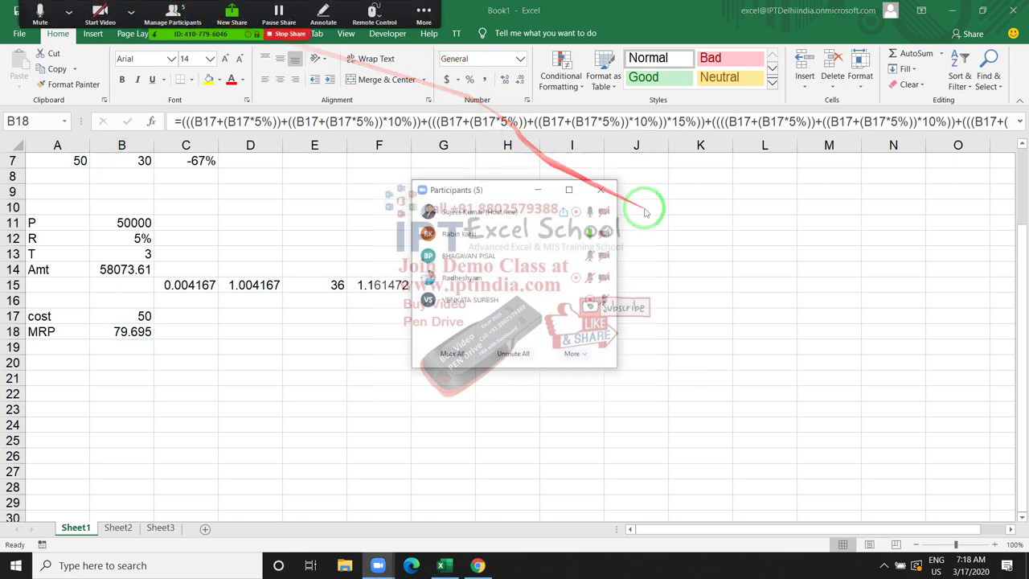
left_click(600, 189)
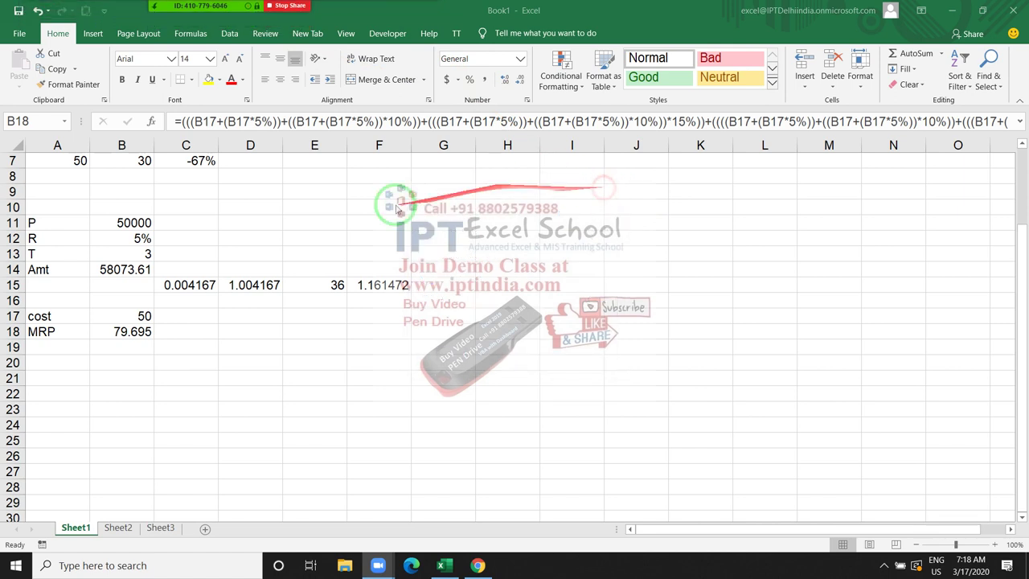
left_click(213, 286)
left_click(257, 272)
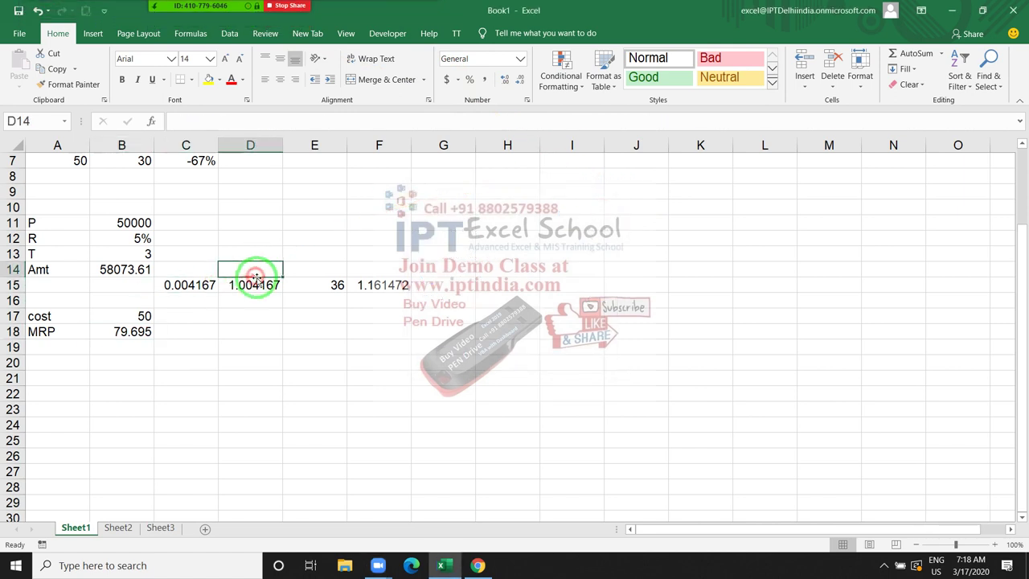
left_click(274, 286)
left_click(372, 279)
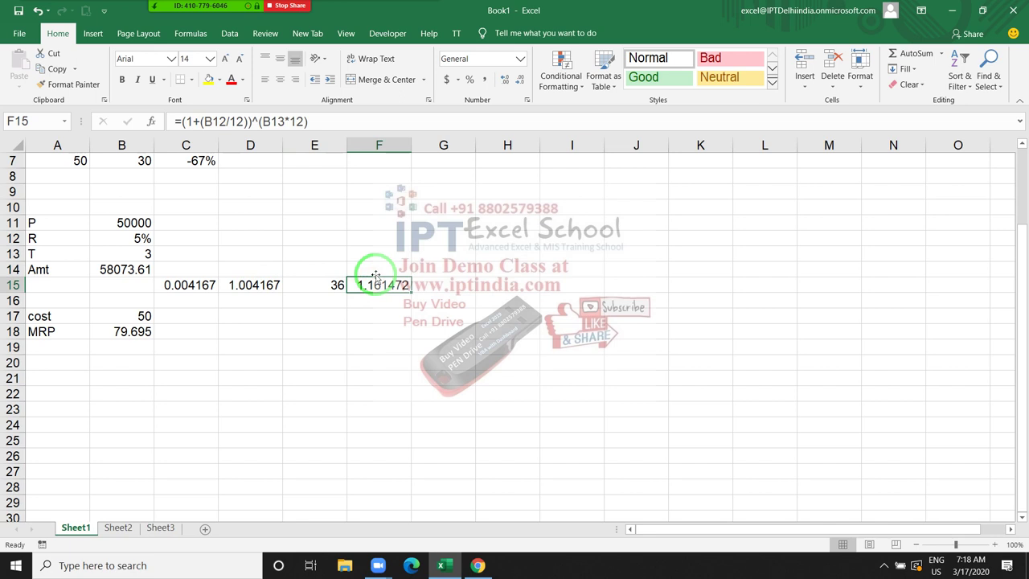
key("Left")
key("Left")
key("Left")
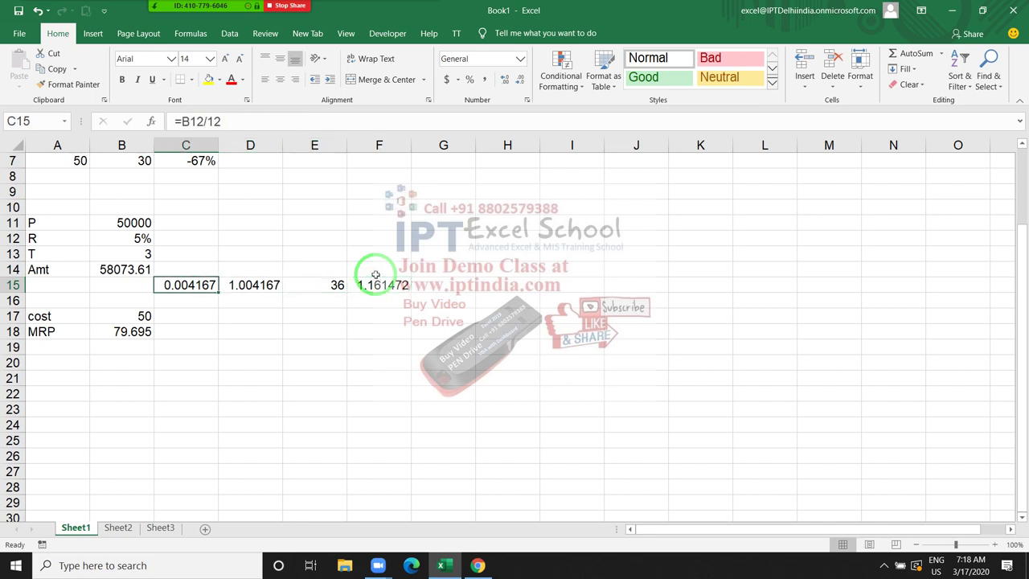
key("Right")
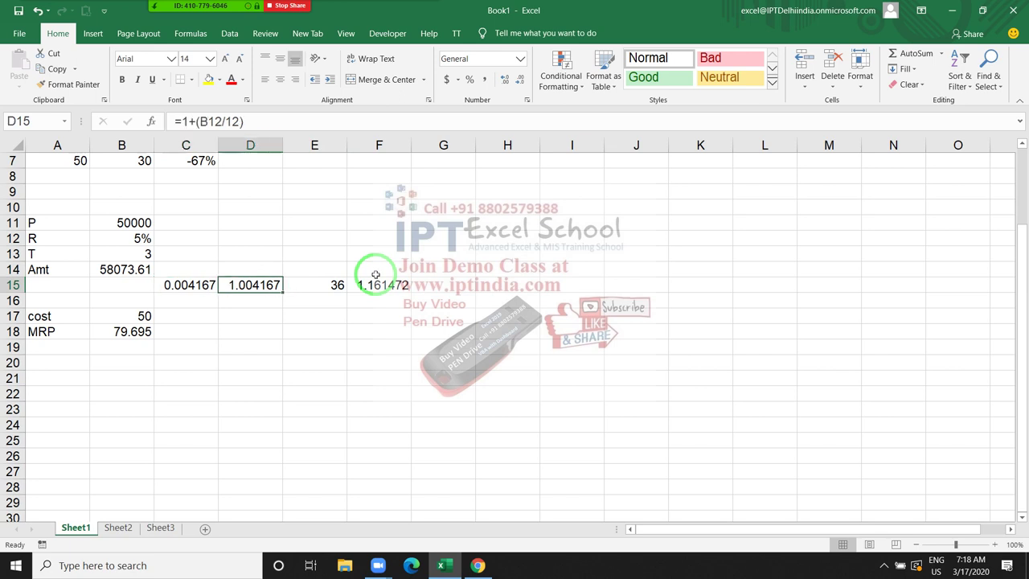
Enter 52 in I9 and =I9+30 in I10, giving 82
left_click(557, 193)
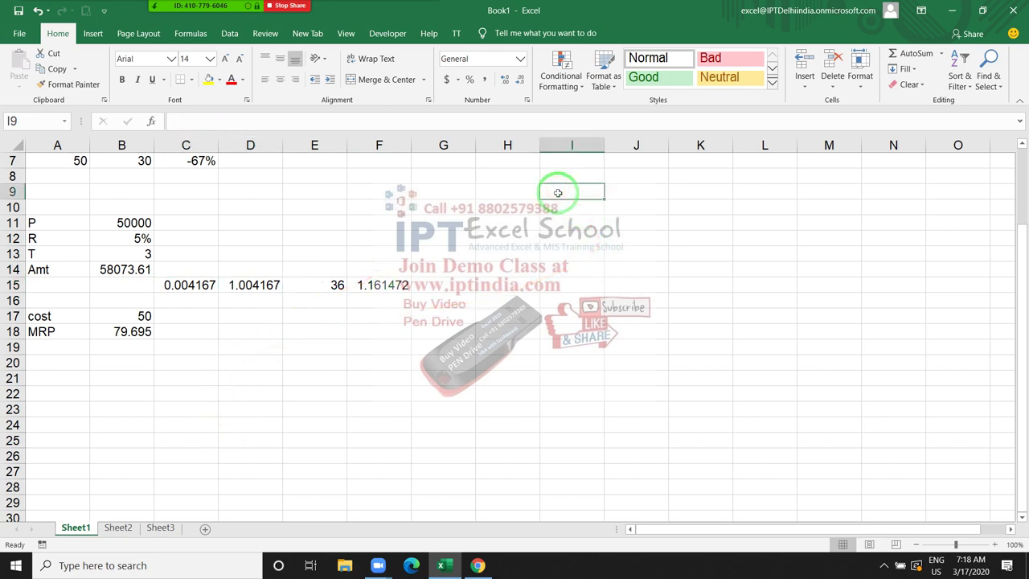
type("52")
key("Return")
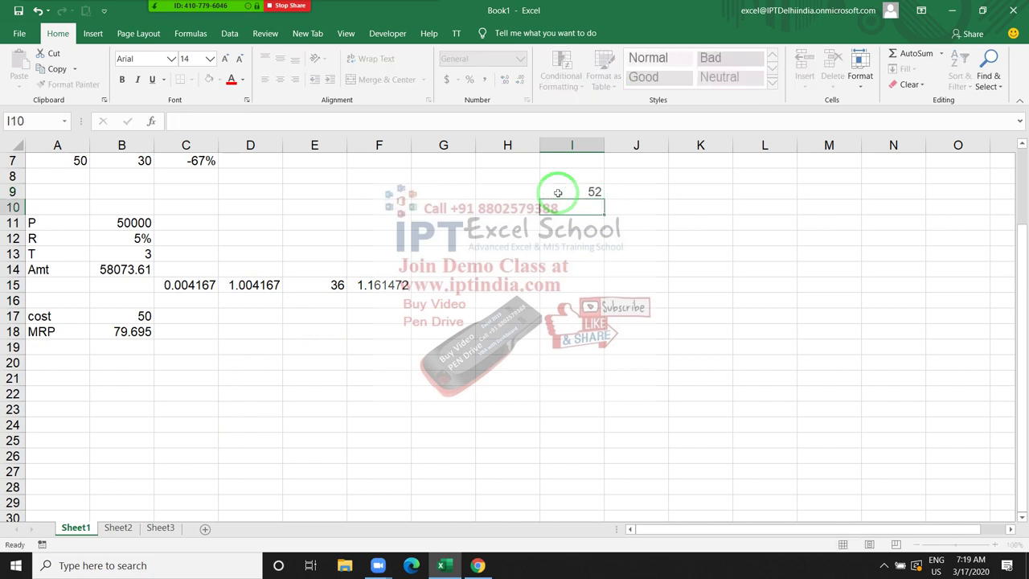
type("=")
left_click(557, 192)
type("+3")
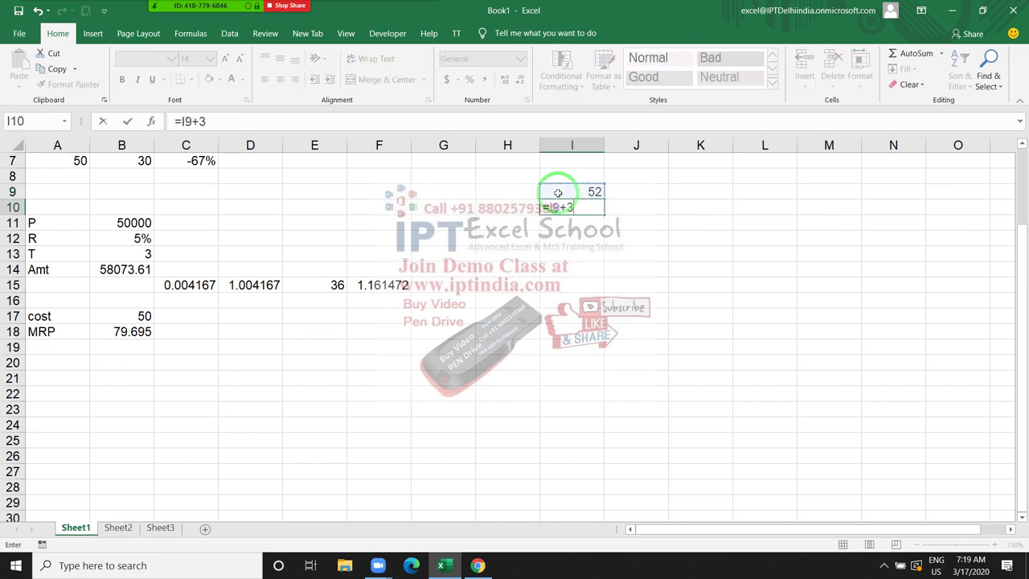
type("0")
key("Return")
Enter =I10*9 in I11 for 738, then review the I10 and I11 formulas
type("=")
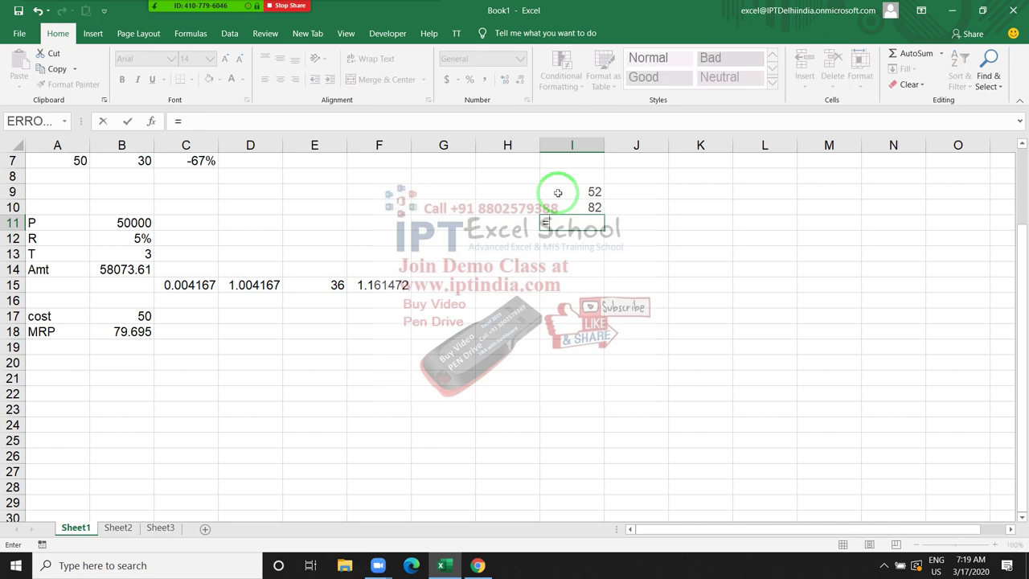
key("Up")
type("*9")
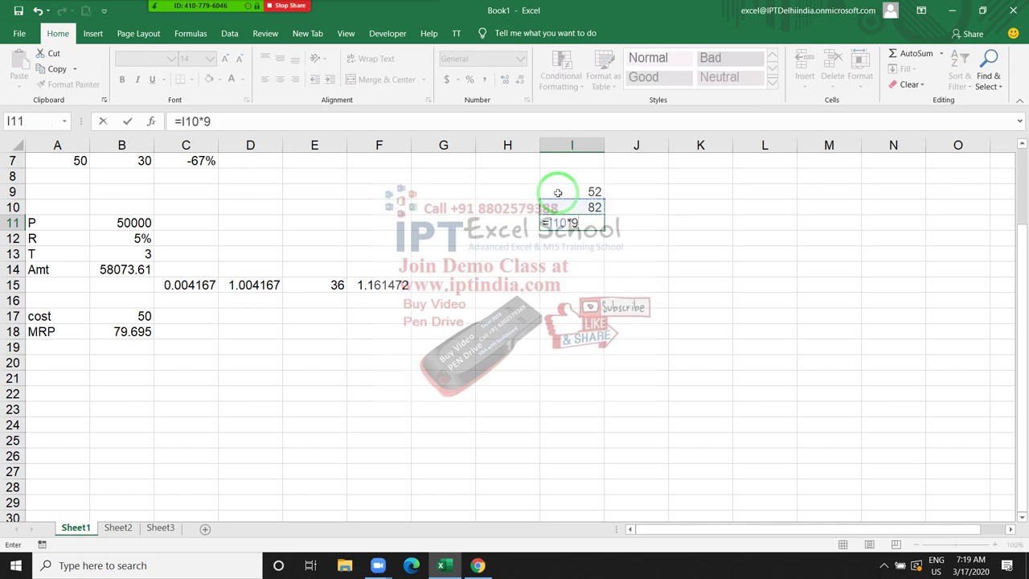
key("Return")
key("Up")
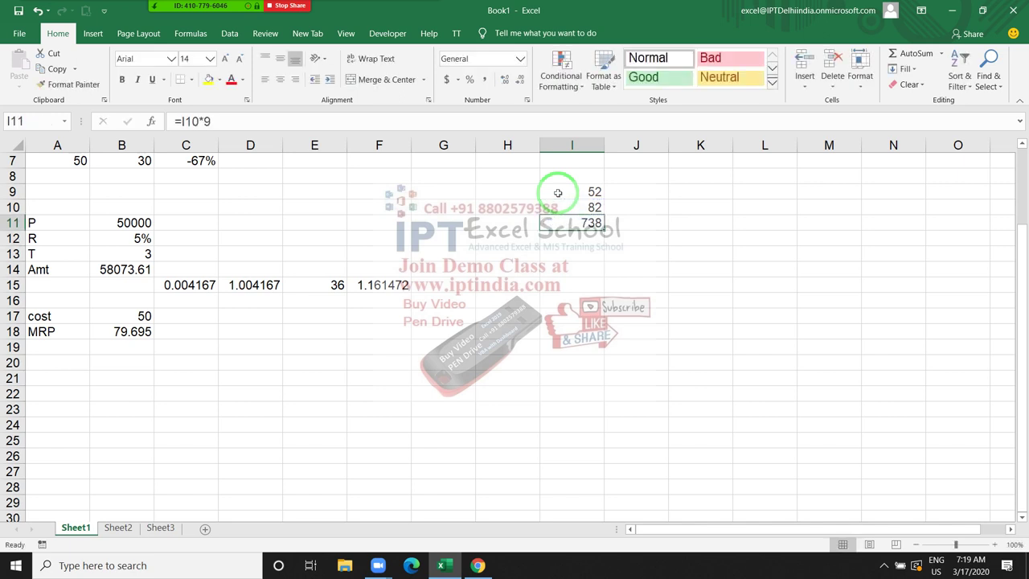
key("Up")
key("Down")
key("Up")
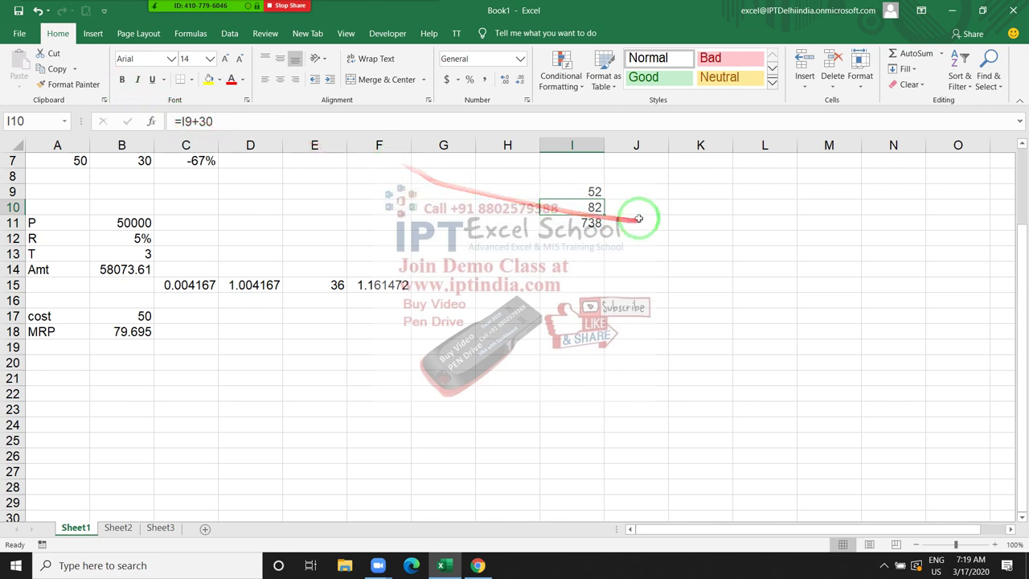
Replace I9's value with the formula =70+30, giving 100
left_click(590, 191)
type("=")
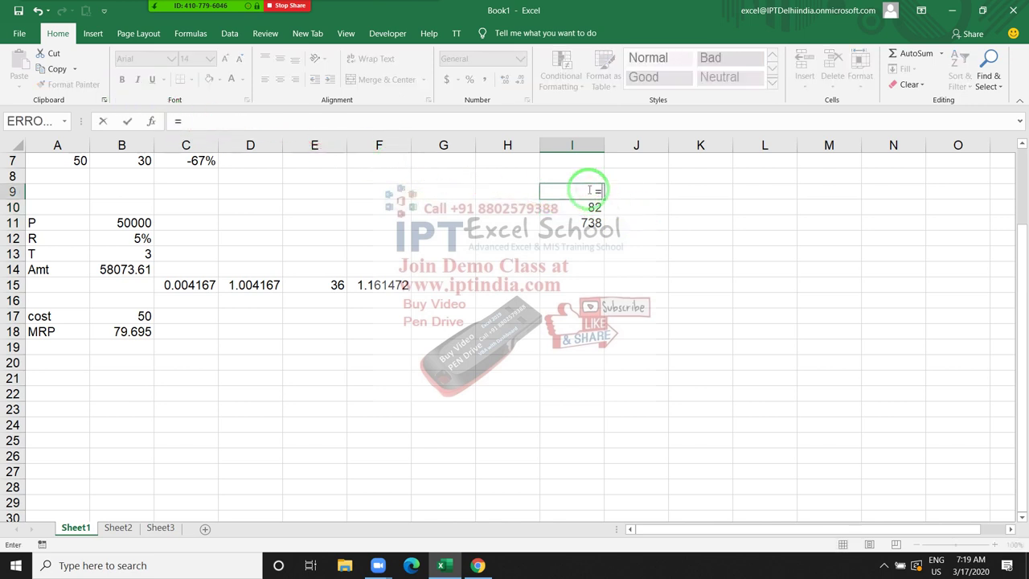
type("0+")
type("30")
key("Return")
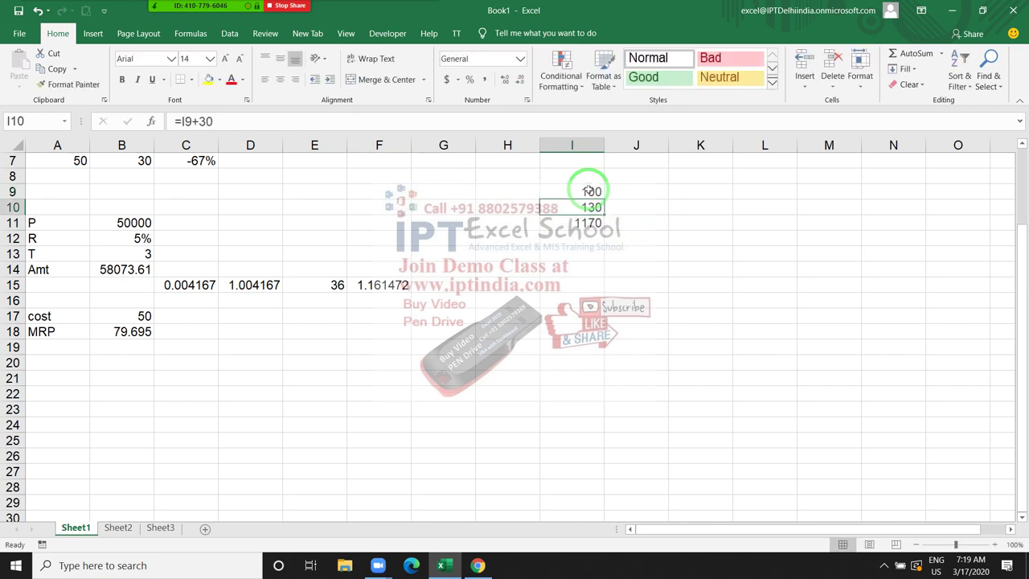
left_click(589, 191)
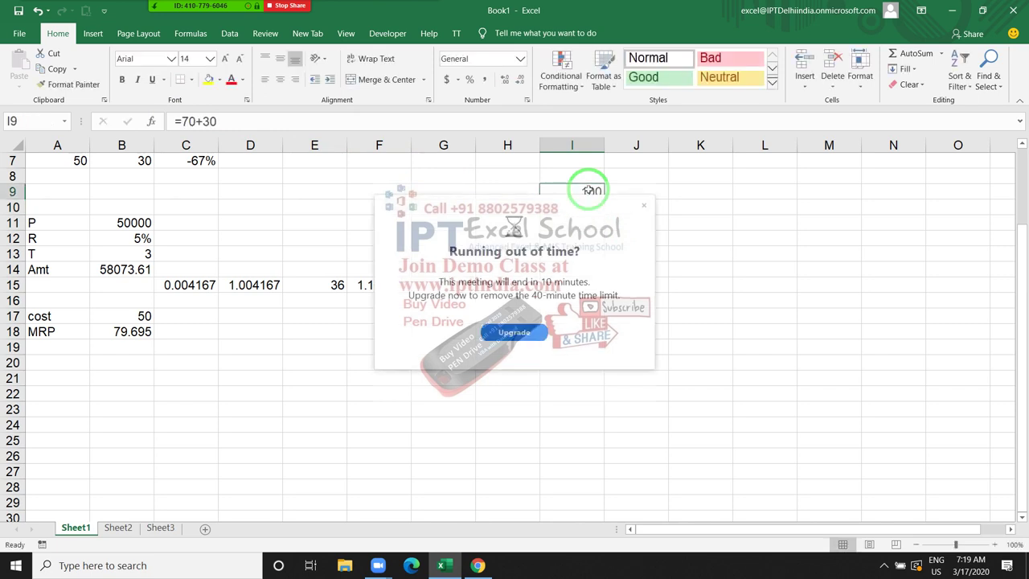
left_click(643, 205)
left_click(184, 121)
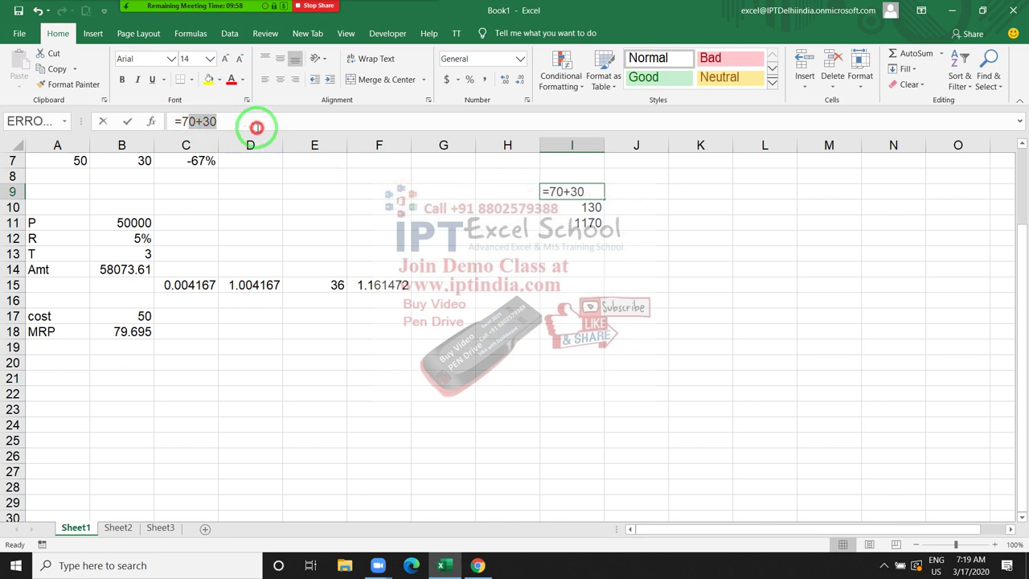
left_click_drag(182, 121, 217, 121)
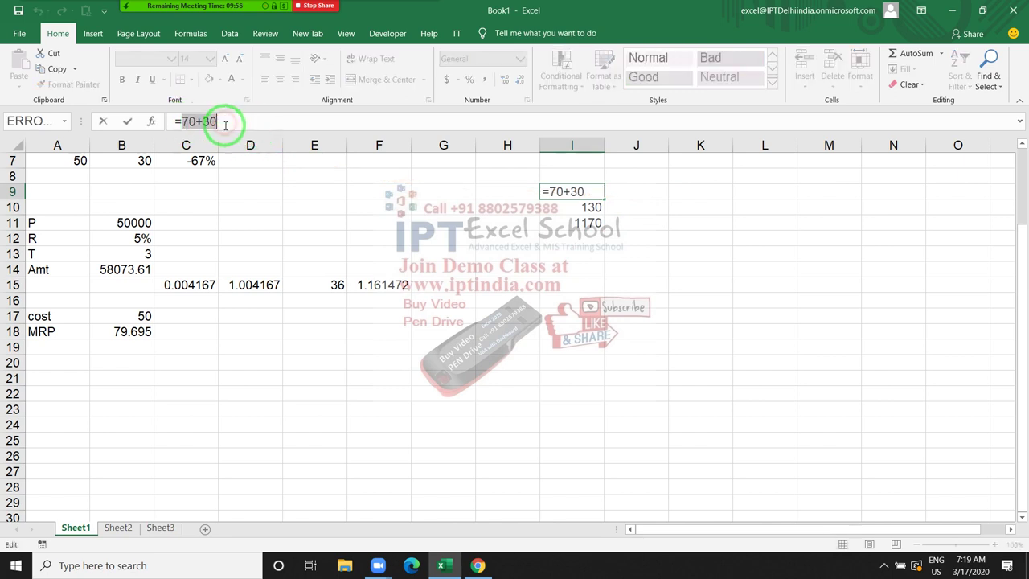
key("Escape")
Swap the I9 reference in I10 for (70+30), making =(70+30)+30, and clear I9
left_click(565, 207)
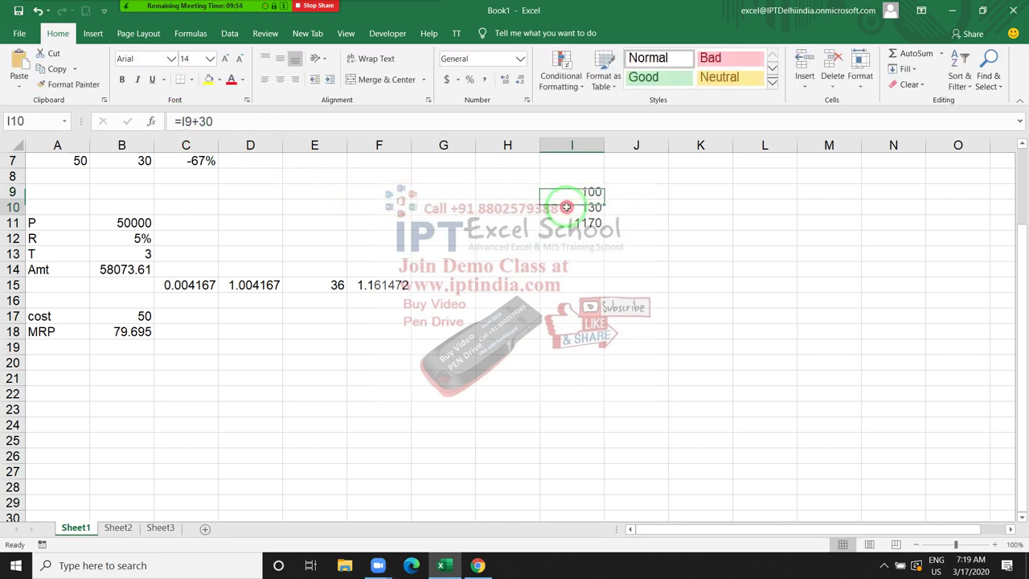
double_click(565, 207)
double_click(552, 208)
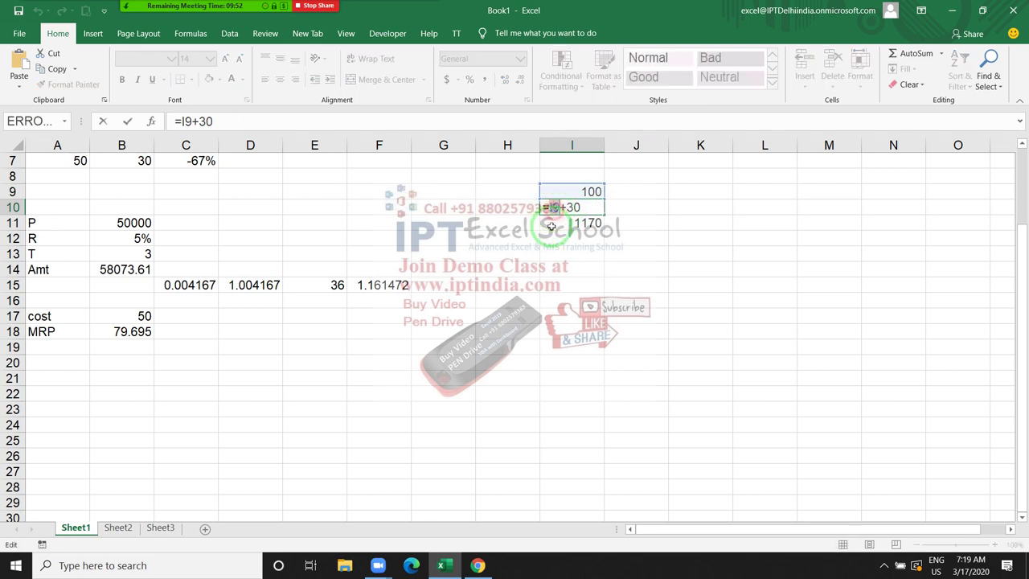
type("()")
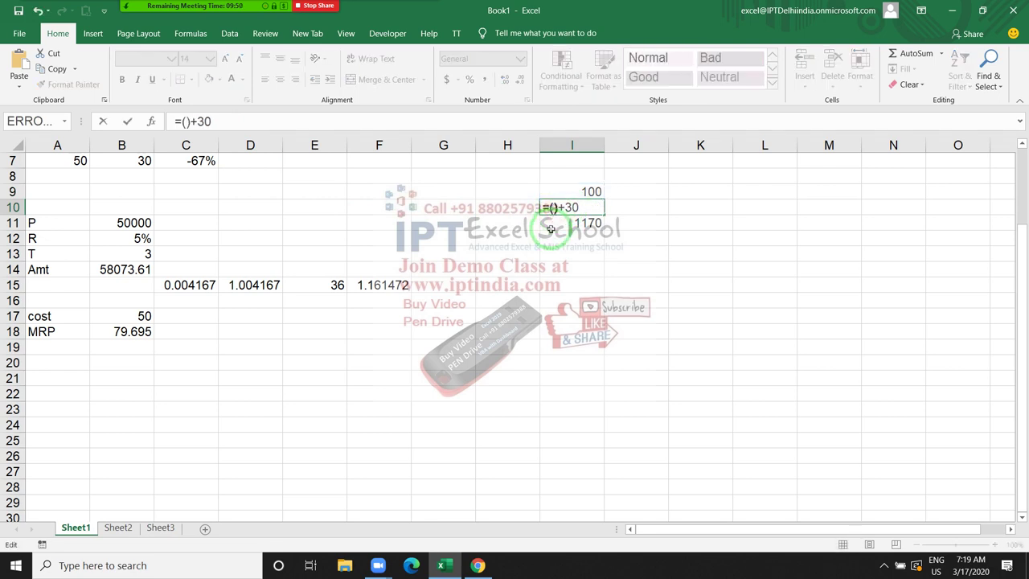
type("70+30")
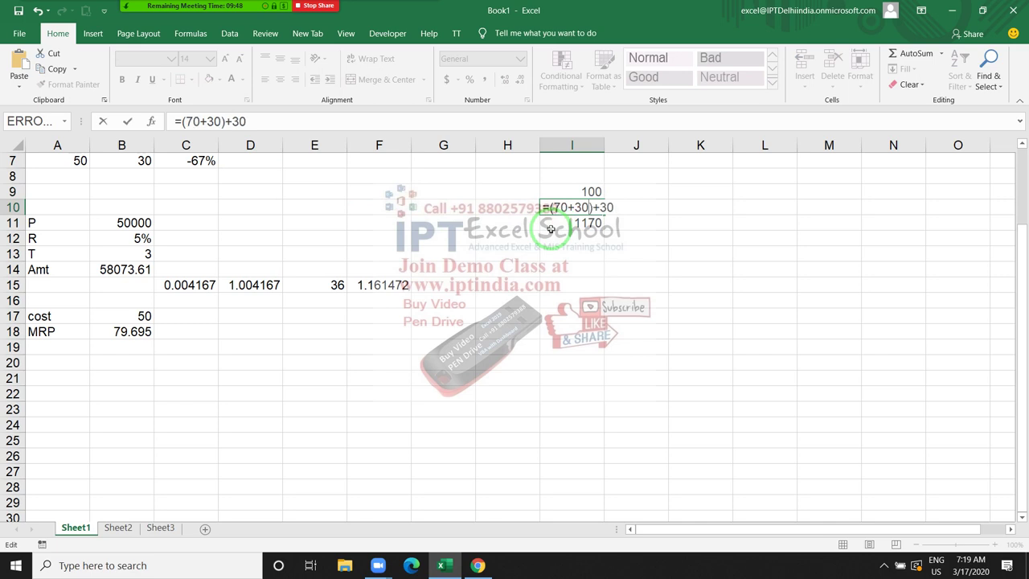
key("Return")
key("Up")
key("Up")
key("Delete")
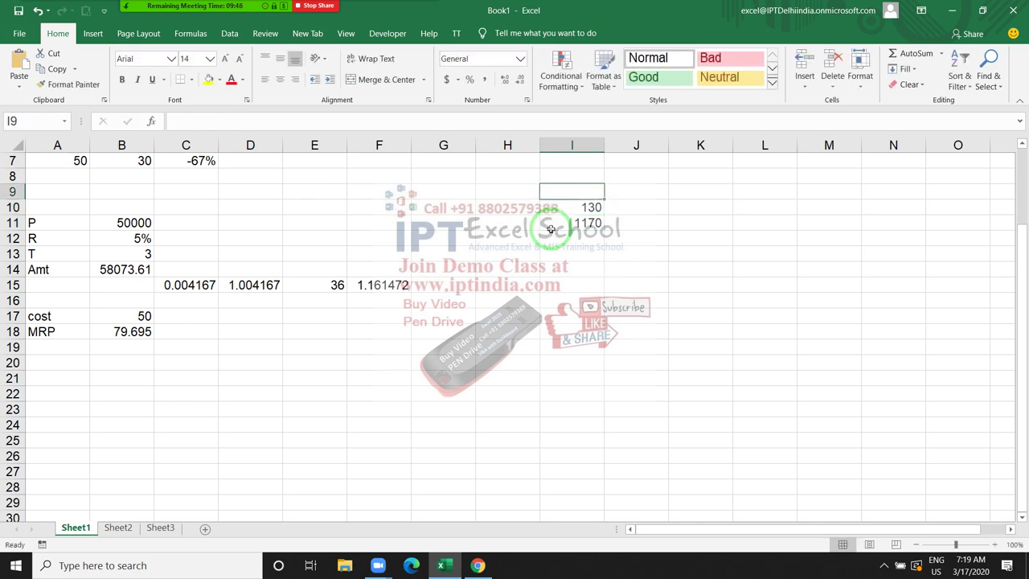
Check I11's formula, then copy (70+30)+30 from I10's formula
key("Down")
key("Down")
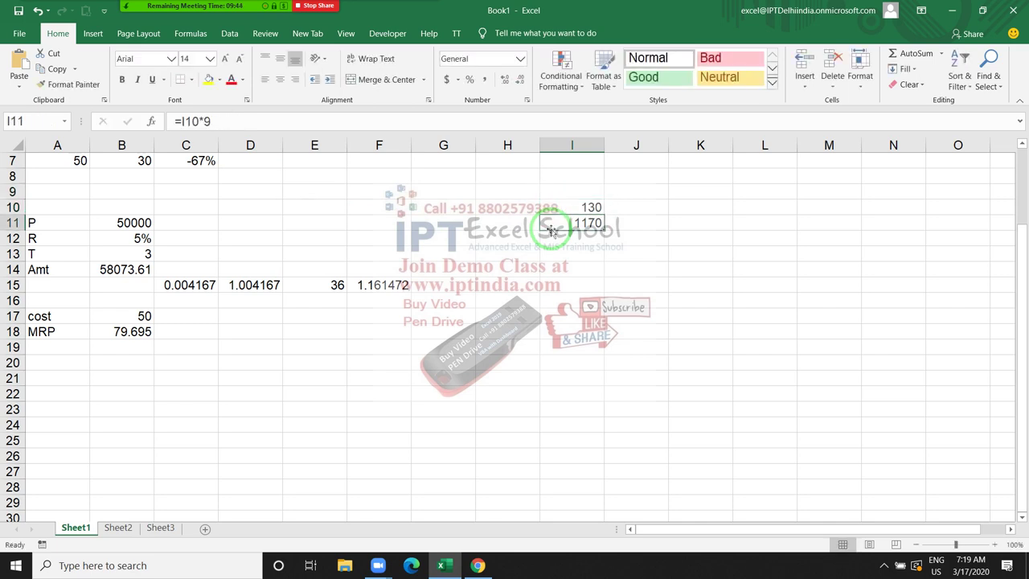
key("F2")
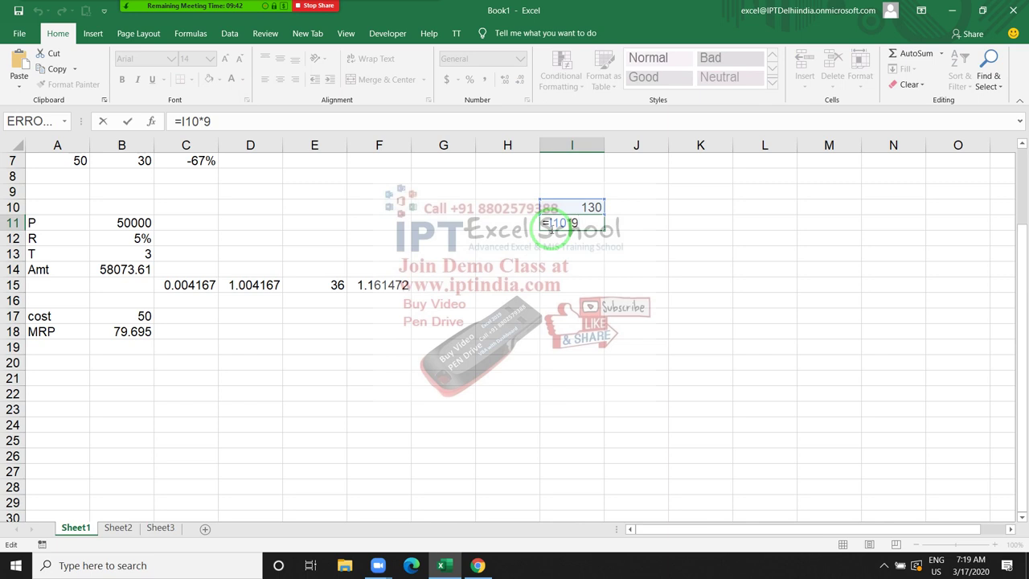
key("ctrl+Return")
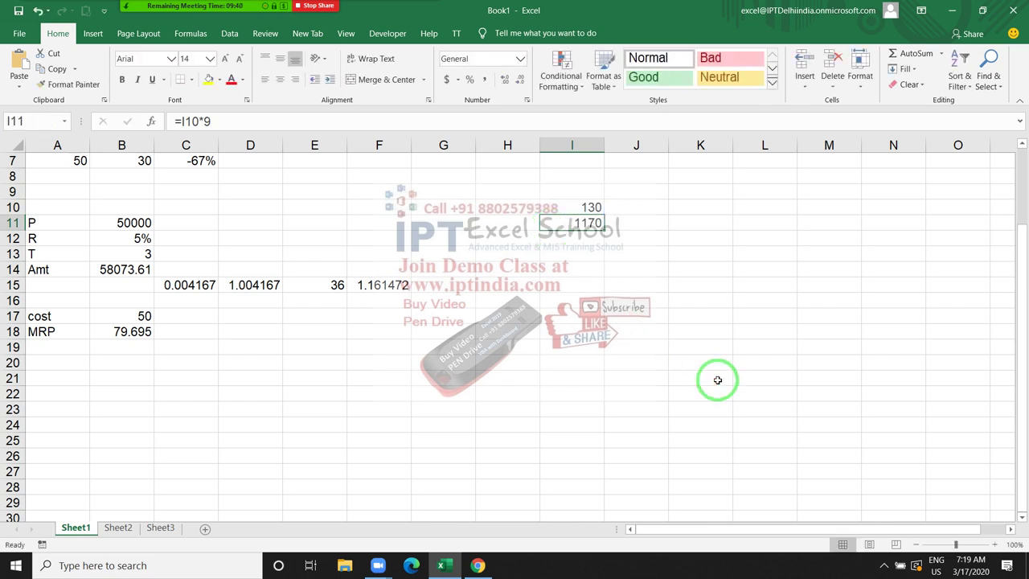
key("Up")
left_click_drag(650, 372, 98, 147)
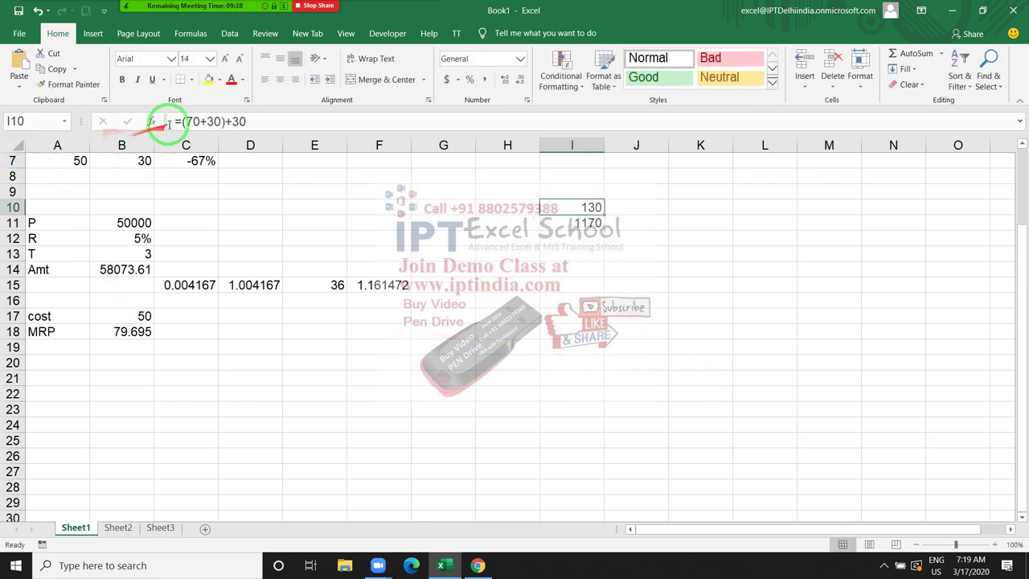
left_click_drag(161, 115, 553, 204)
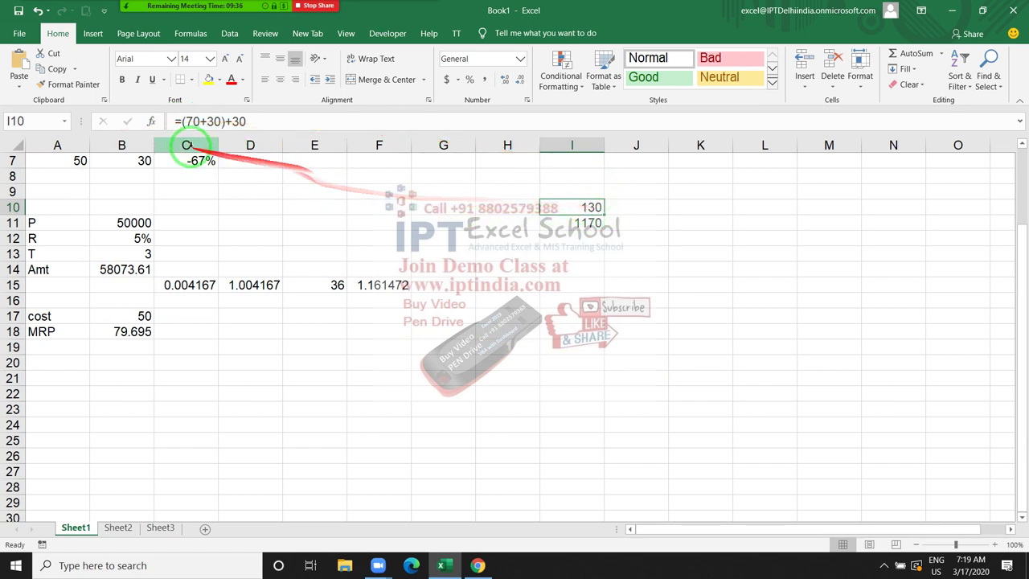
mouse_move(181, 121)
left_mouse_down()
mouse_move(325, 128)
mouse_move(522, 321)
left_mouse_up()
key("ctrl+c")
key("ctrl+Return")
Replace I10 in I11's formula with ((70+30)+30), making =((70+30)+30)*9
left_click(589, 222)
double_click(589, 222)
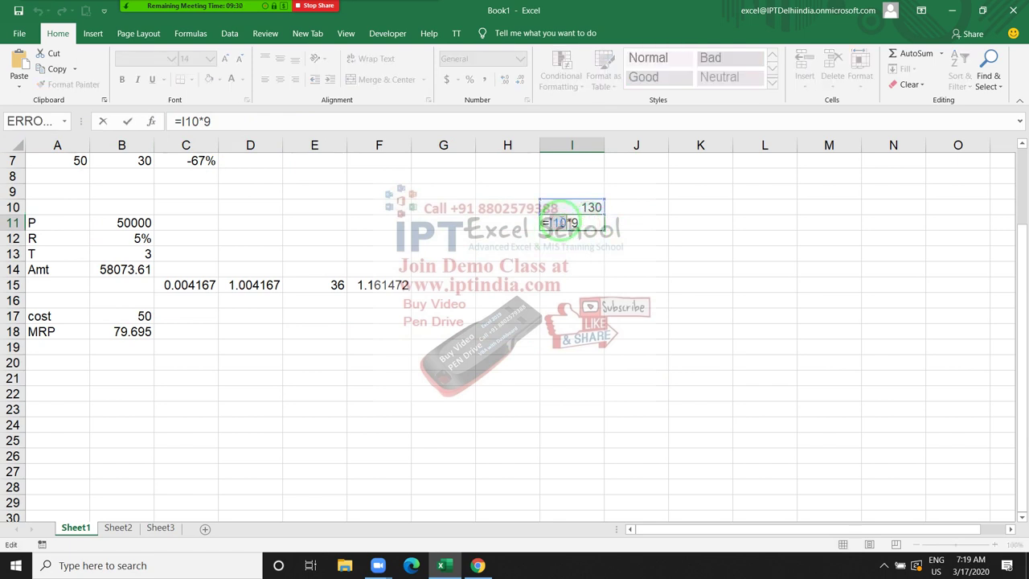
type("()")
key("ctrl+v")
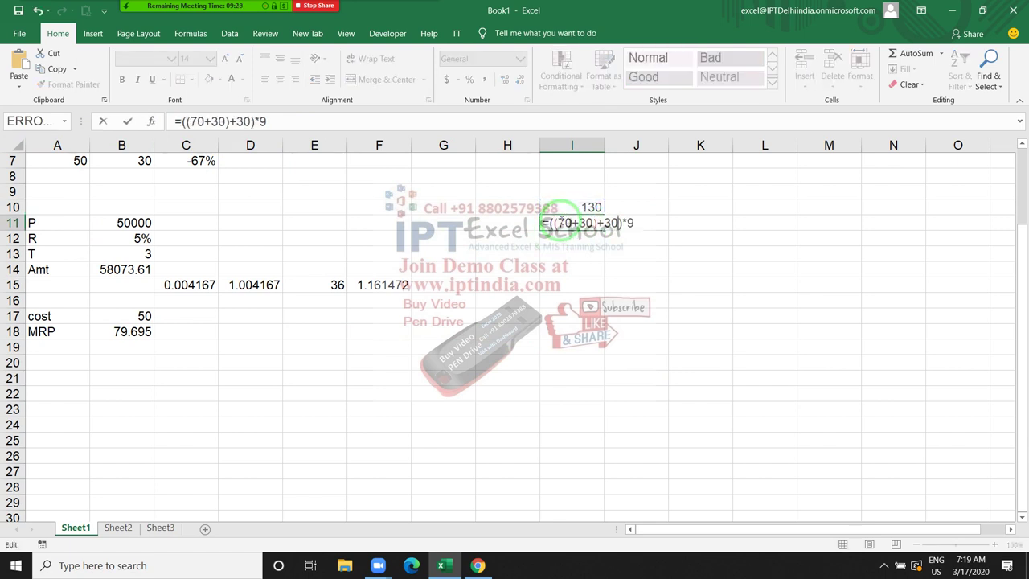
key("Return")
Clear I10 and confirm I11 still shows 1170 from its nested formula
key("Up")
key("Up")
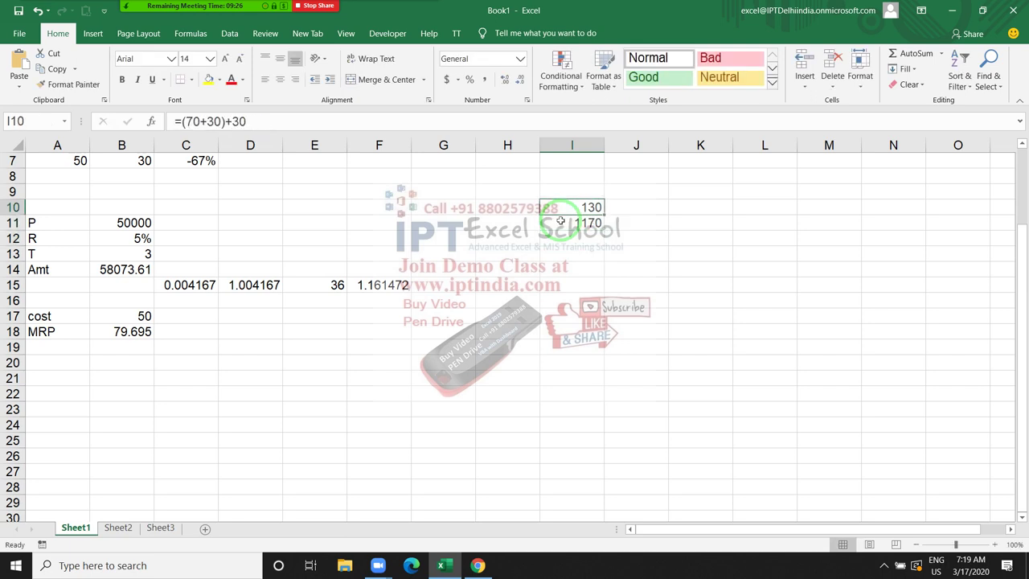
key("Delete")
key("Down")
key("F2")
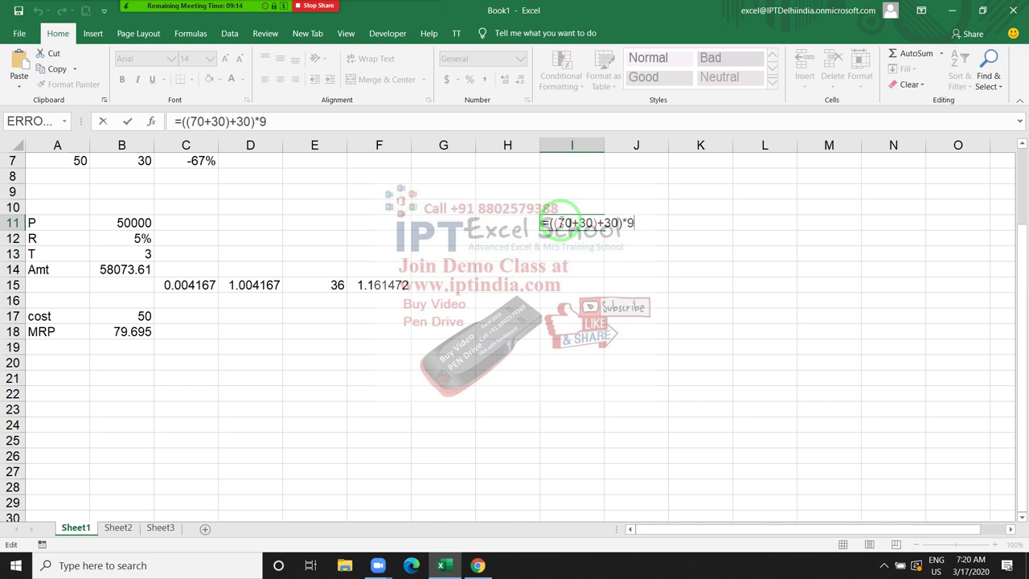
key("Return")
left_click(567, 222)
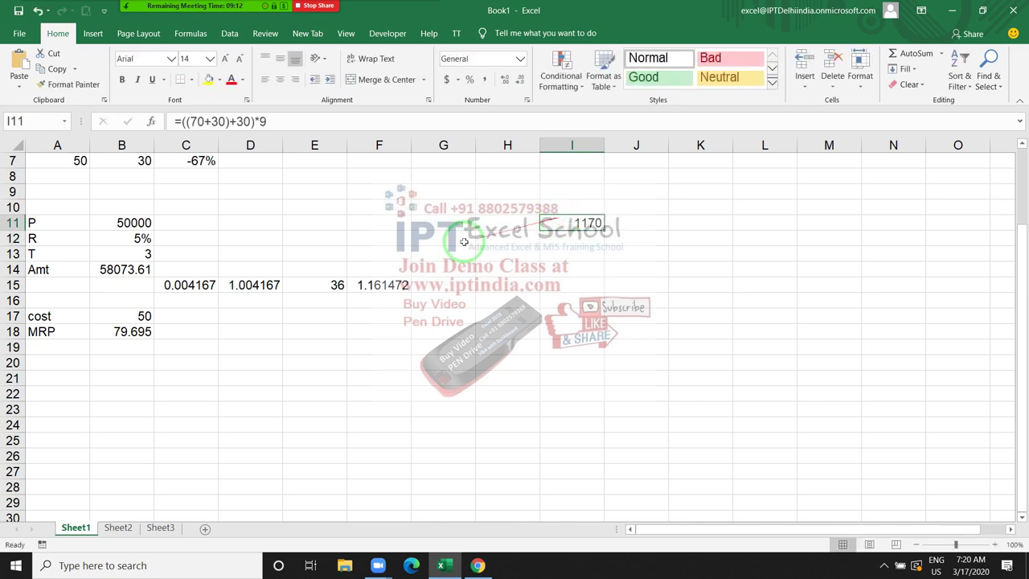
Minimize Excel to show the desktop
left_click(131, 6)
scroll(252, 430, "up", 2)
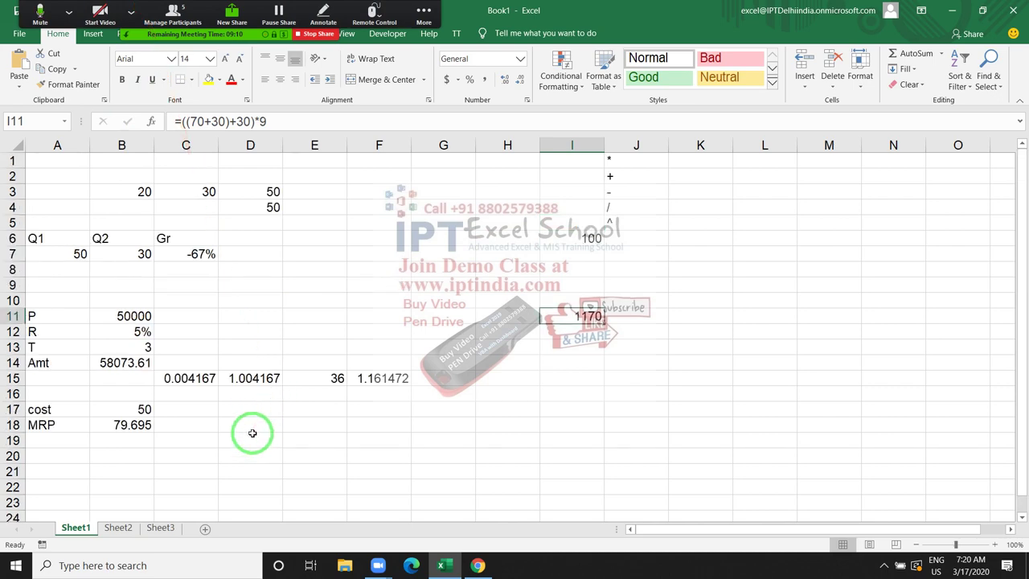
scroll(251, 433, "down", 3)
scroll(251, 433, "up", 2)
scroll(251, 429, "up", 1)
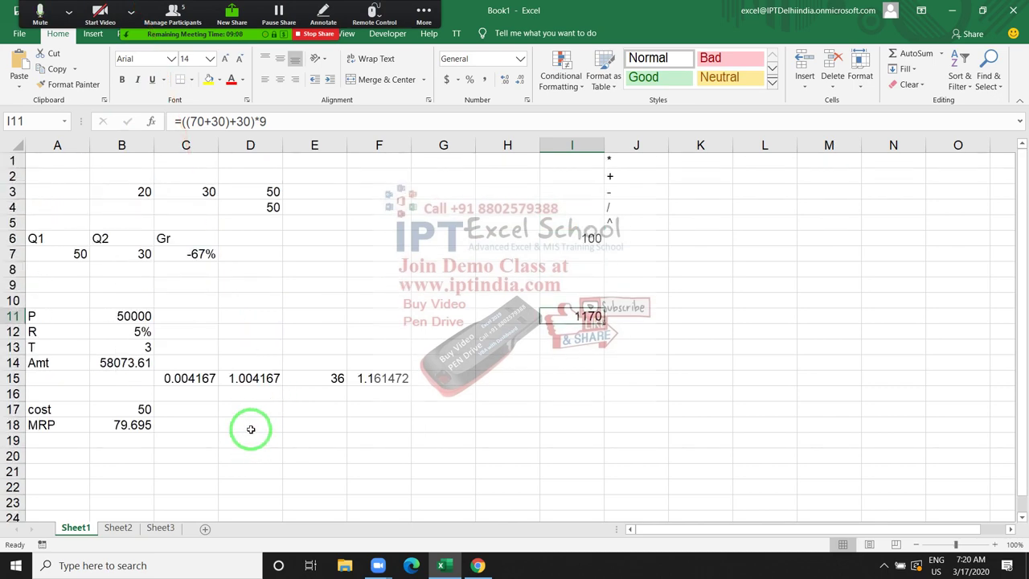
key("super+d")
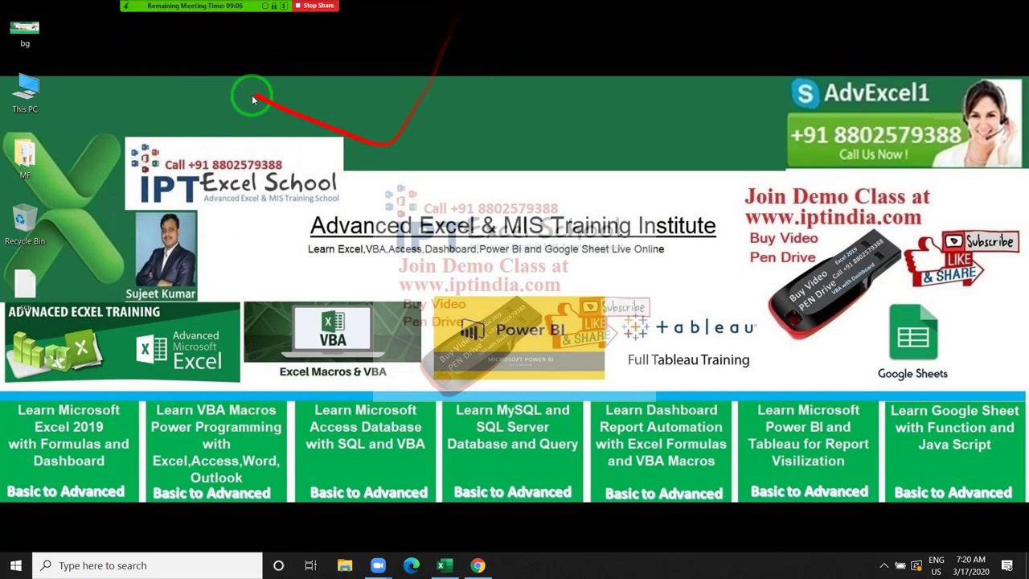
left_click(131, 11)
left_click(423, 11)
left_click(129, 12)
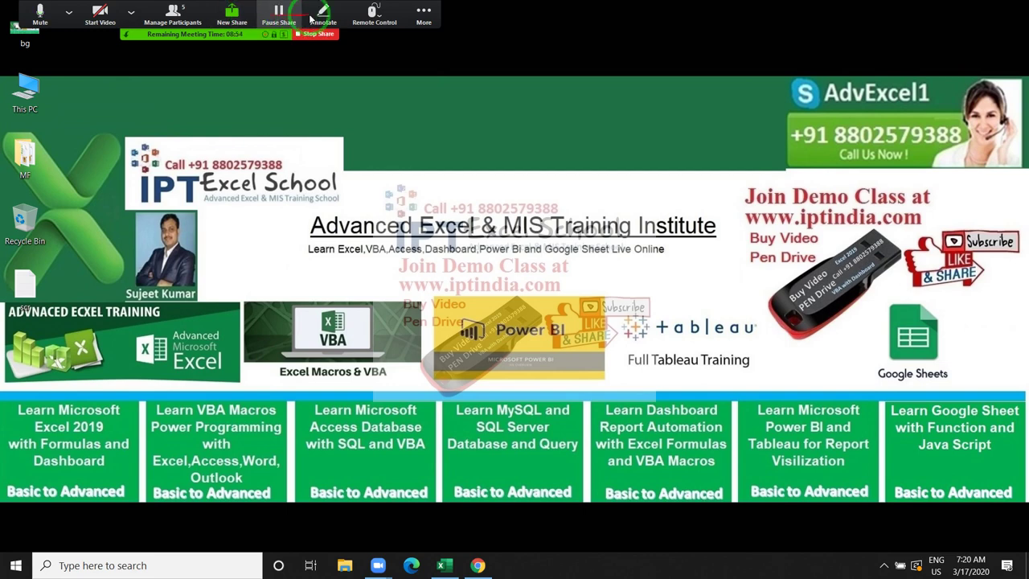
left_click(423, 11)
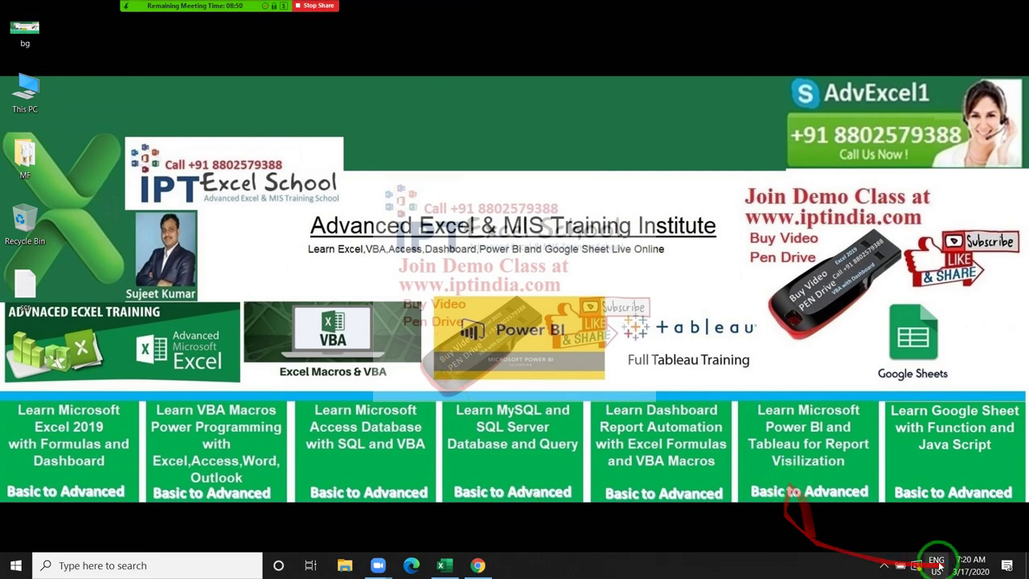
left_click(885, 569)
left_click(884, 569)
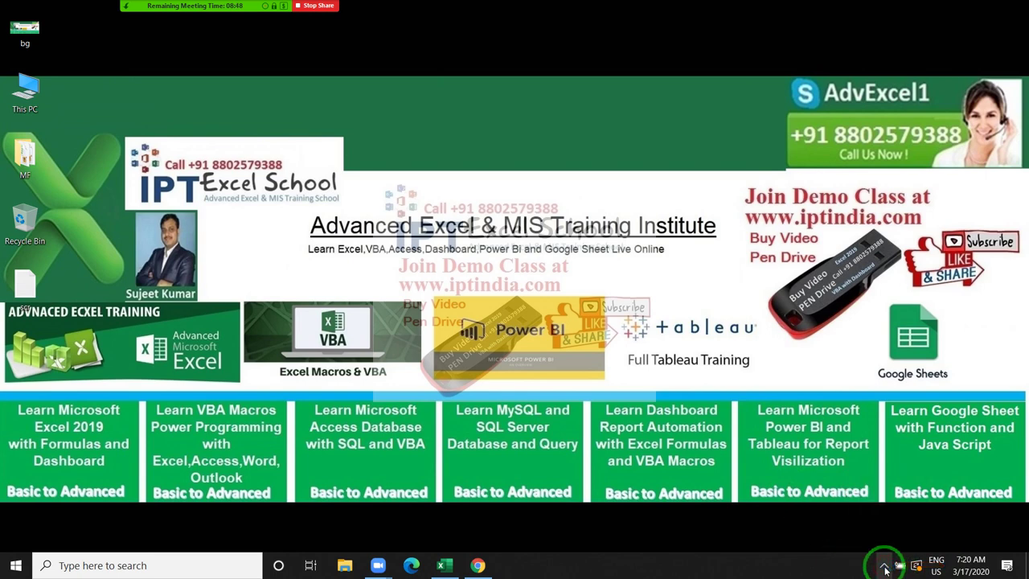